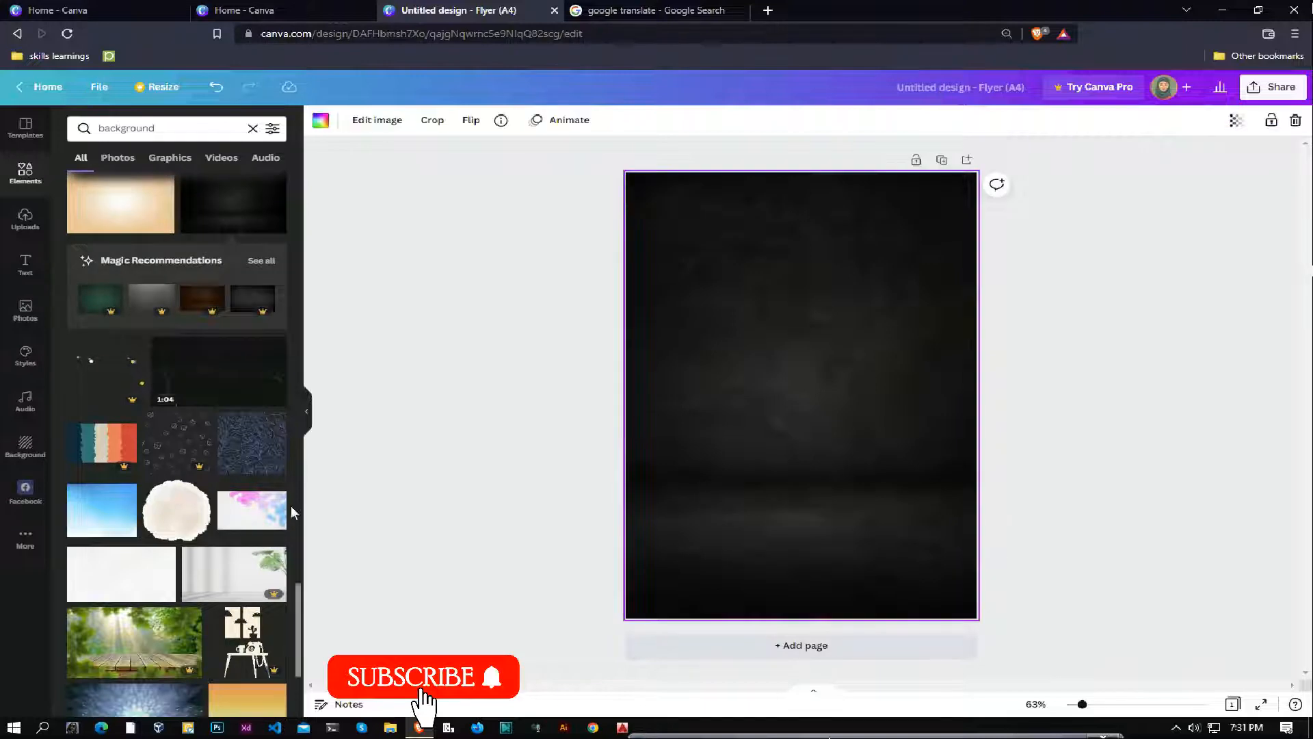
- Replace the current elements search with a search for "table"
scroll(293, 508, up, 10)
click(168, 135)
key(BackSpace)
key(BackSpace)
key(BackSpace)
key(BackSpace)
key(BackSpace)
key(BackSpace)
key(BackSpace)
key(BackSpace)
key(BackSpace)
key(BackSpace)
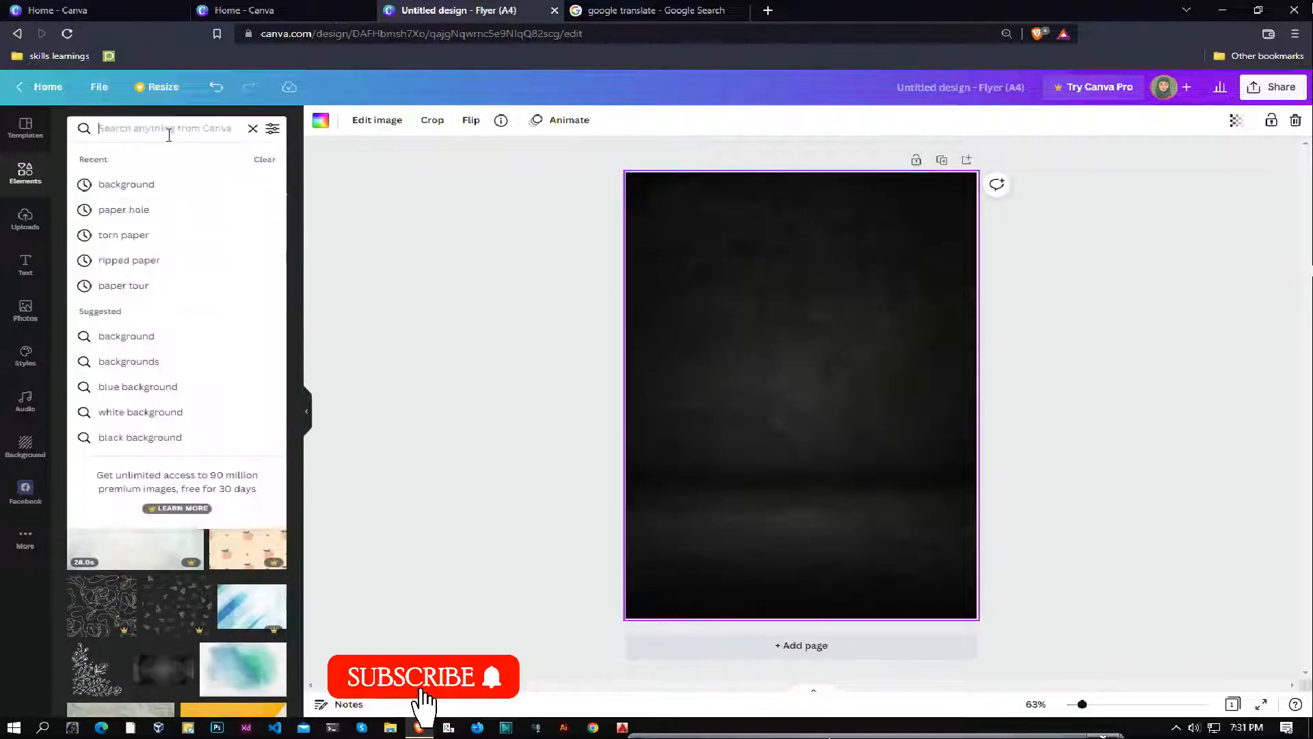
text(tabl)
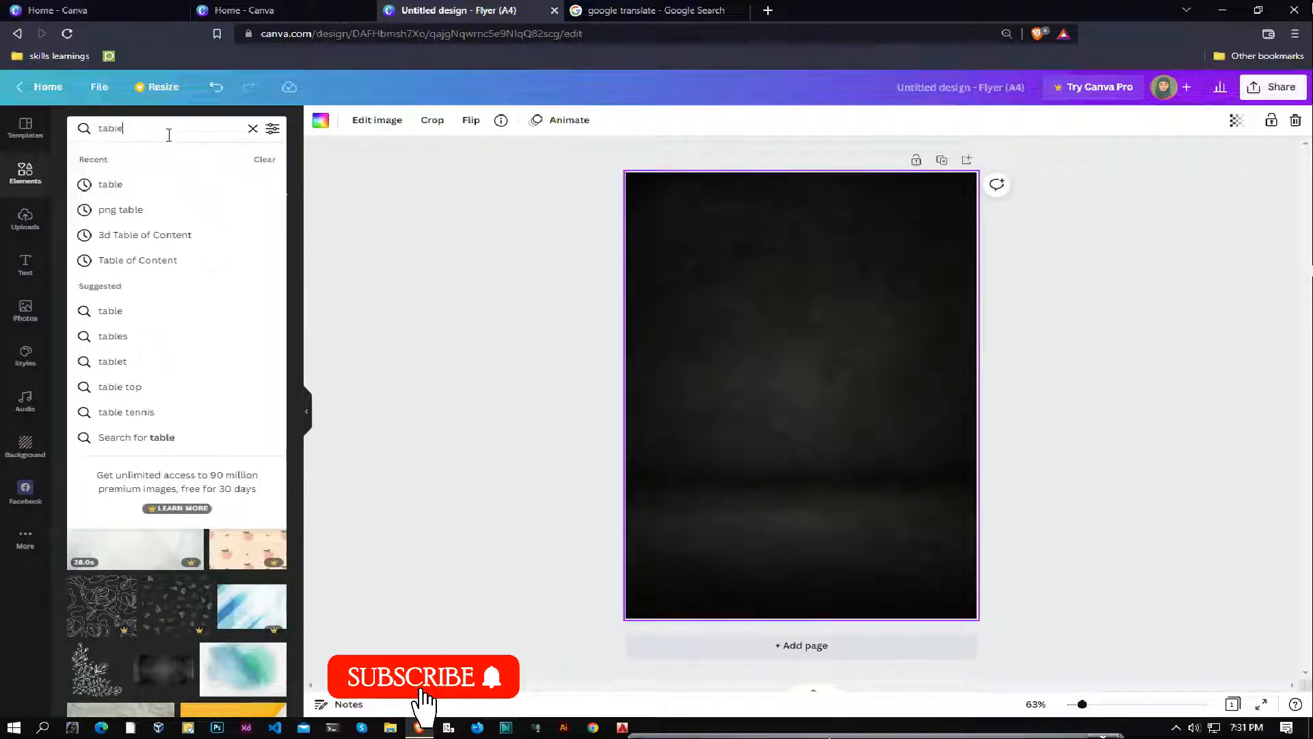
text(e)
key(Return)
- Replace the black page background with the photo of a light wooden table top against a blurred white window
scroll(207, 571, down, 5)
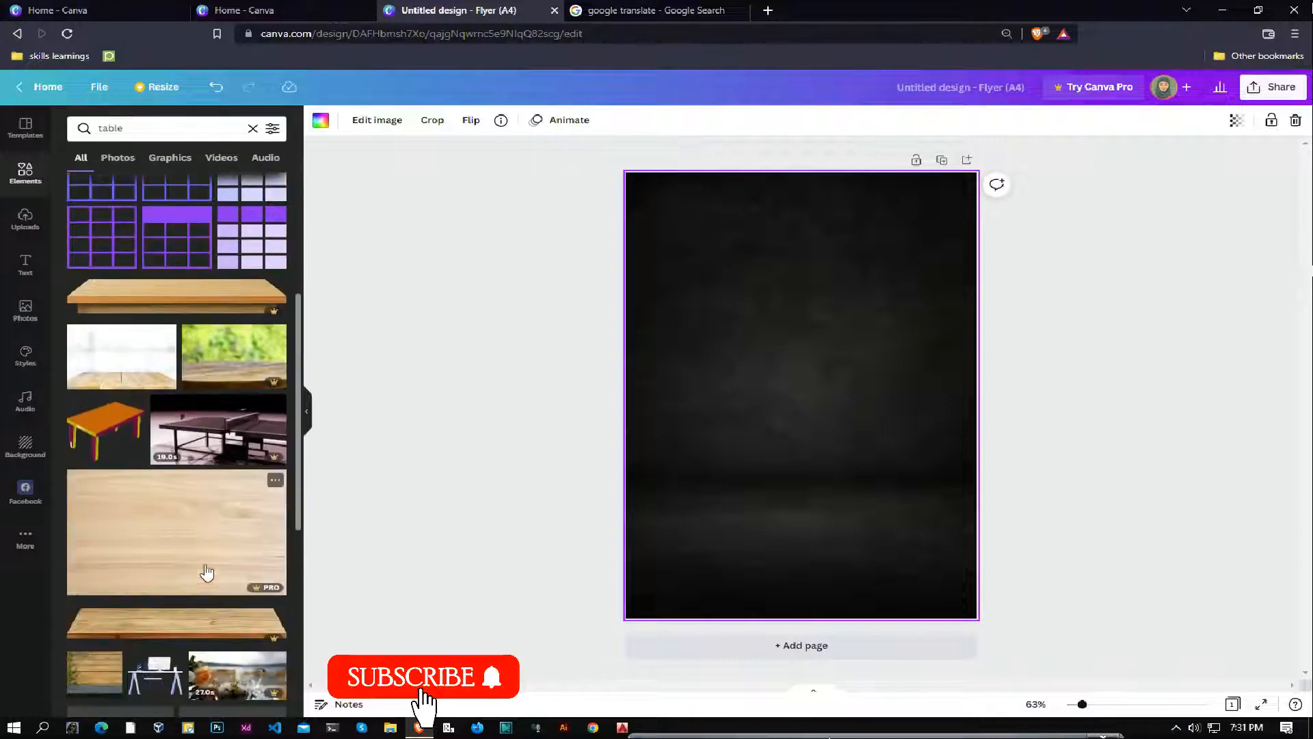
scroll(207, 572, down, 10)
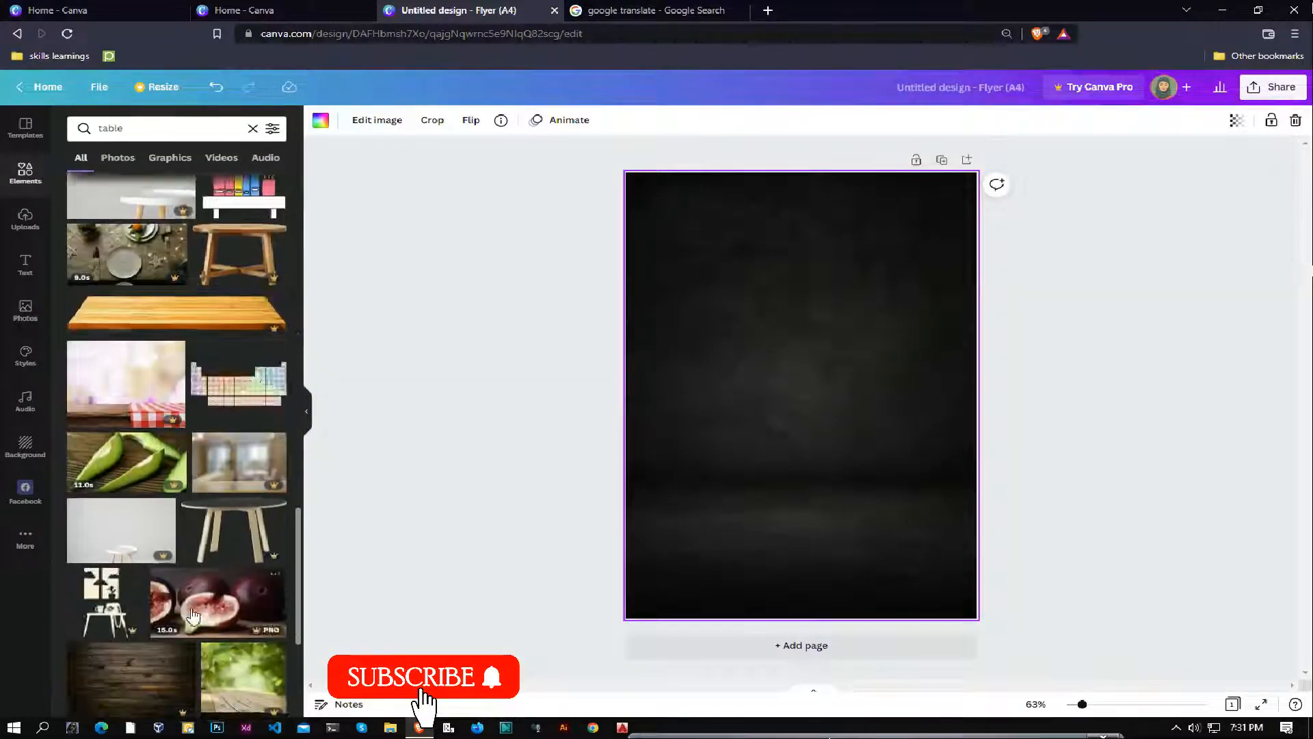
scroll(193, 615, down, 10)
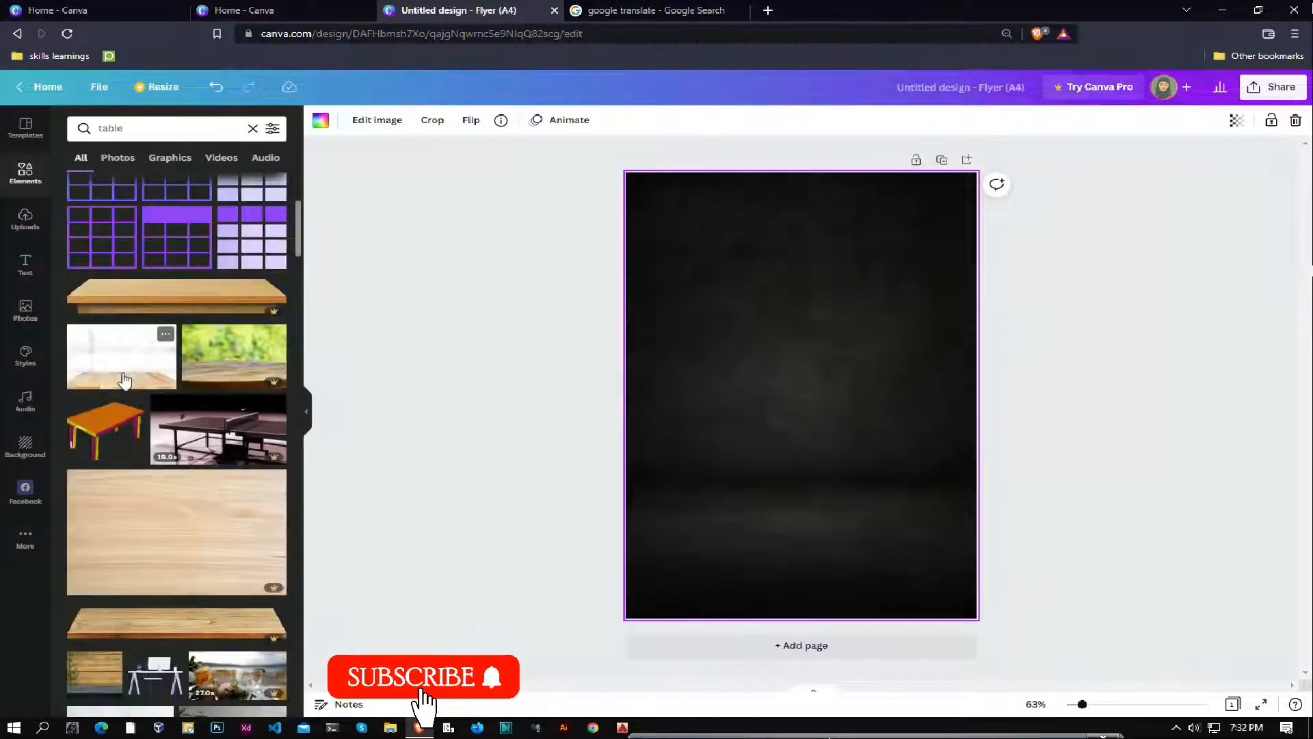
click(124, 380)
click(804, 225)
key(Delete)
click(775, 425)
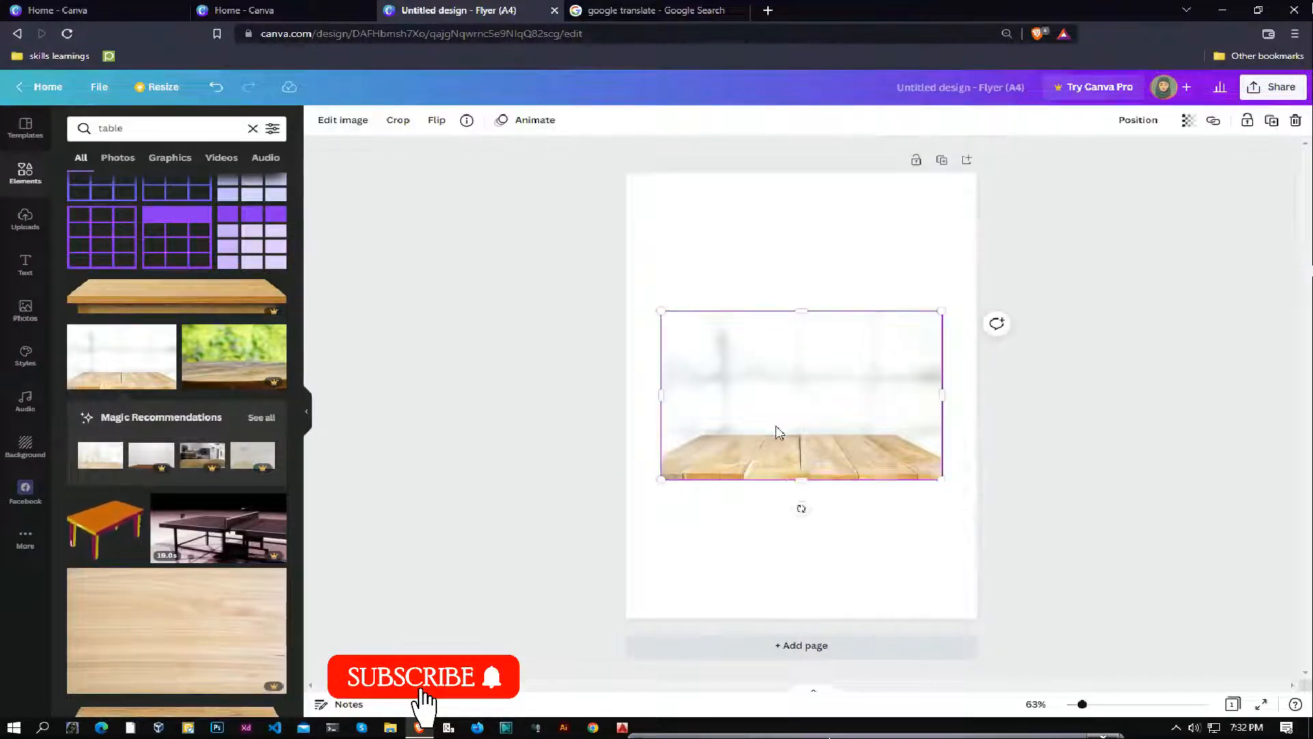
right_click(776, 431)
click(902, 621)
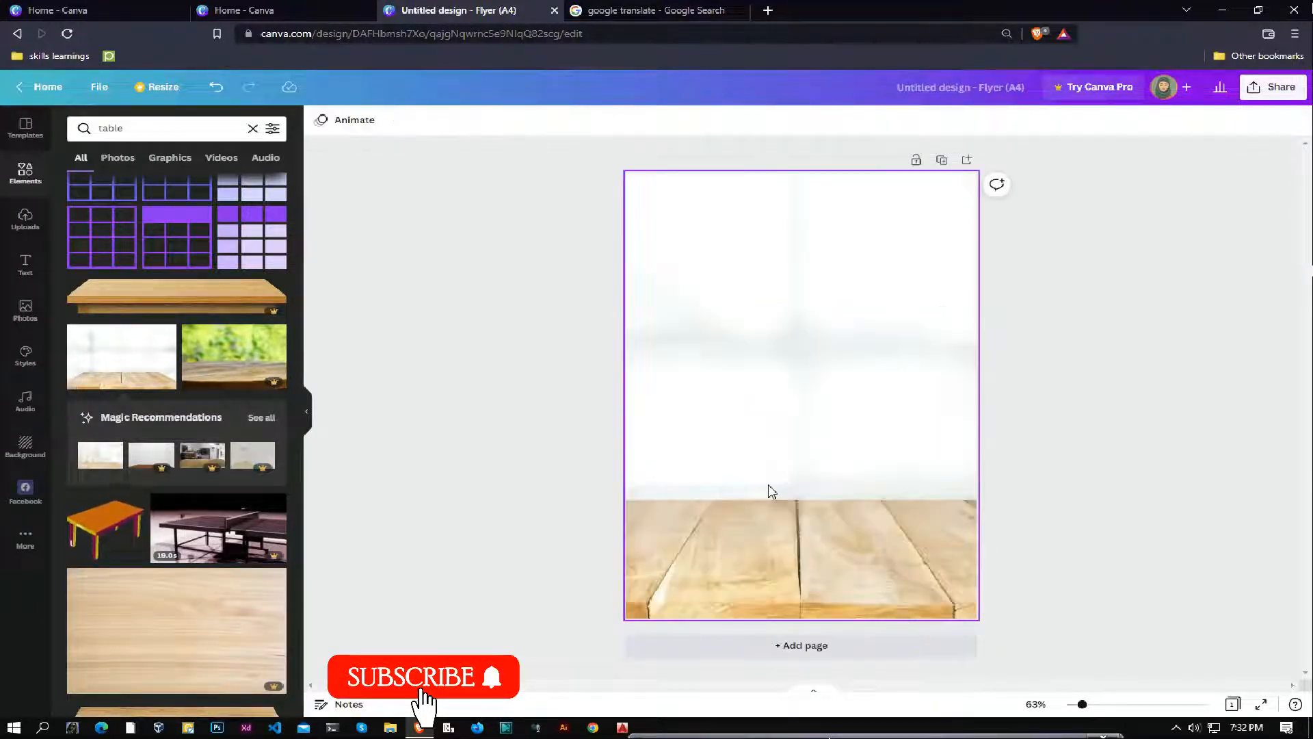
right_click(770, 486)
click(797, 352)
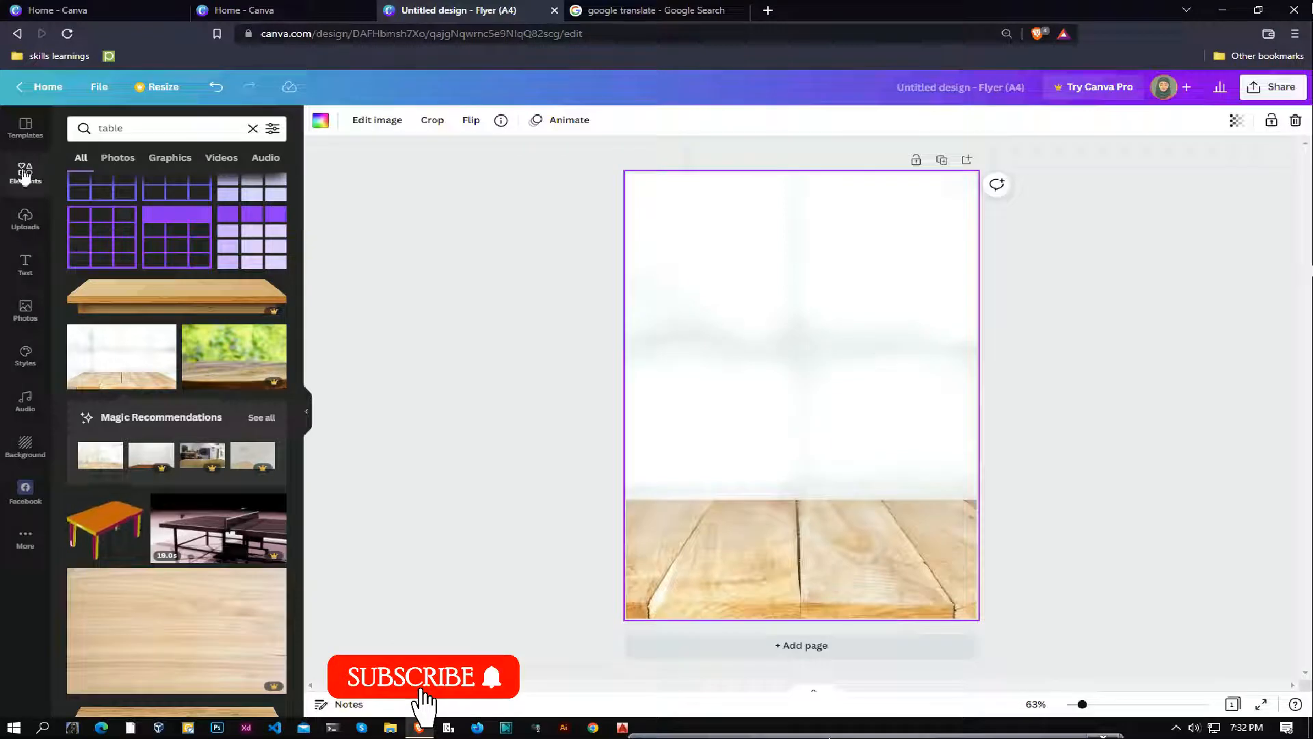
- Add the recently used black backdrop photo and stretch it to cover the whole page area above the wooden table
click(252, 128)
click(201, 232)
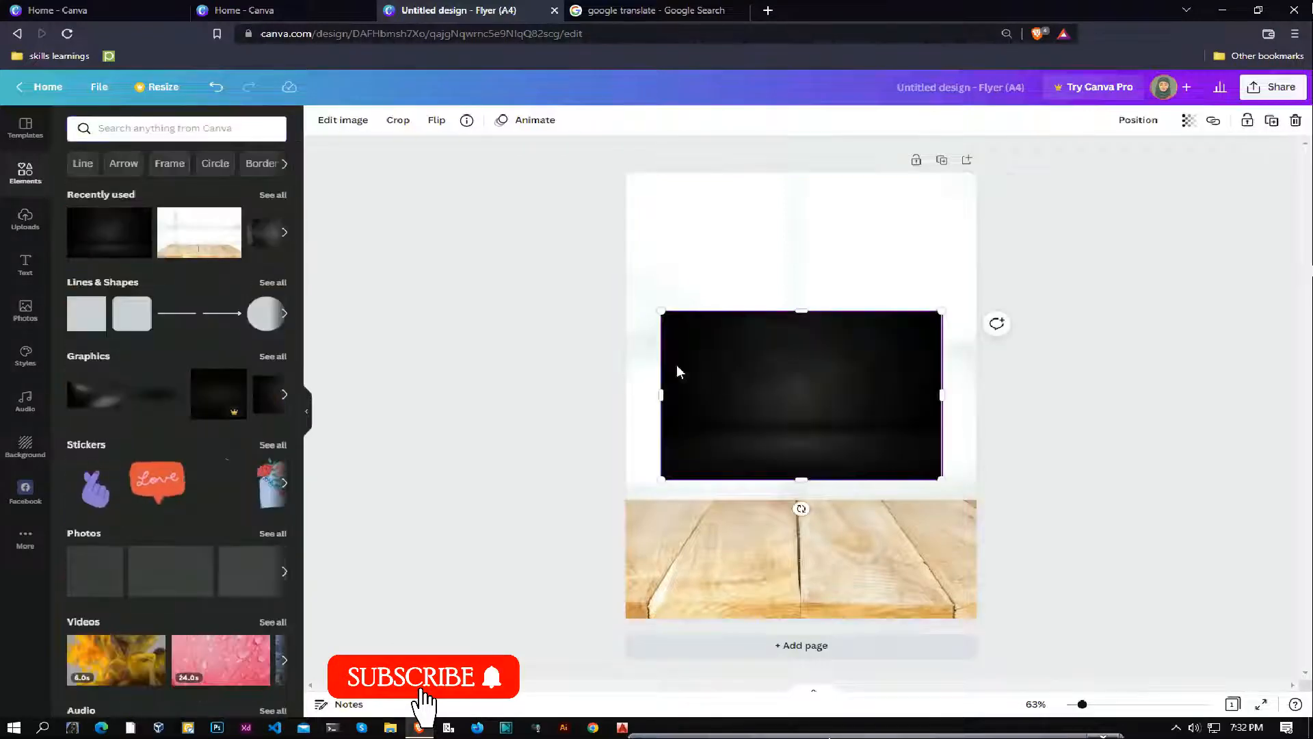
drag(813, 313, 810, 172)
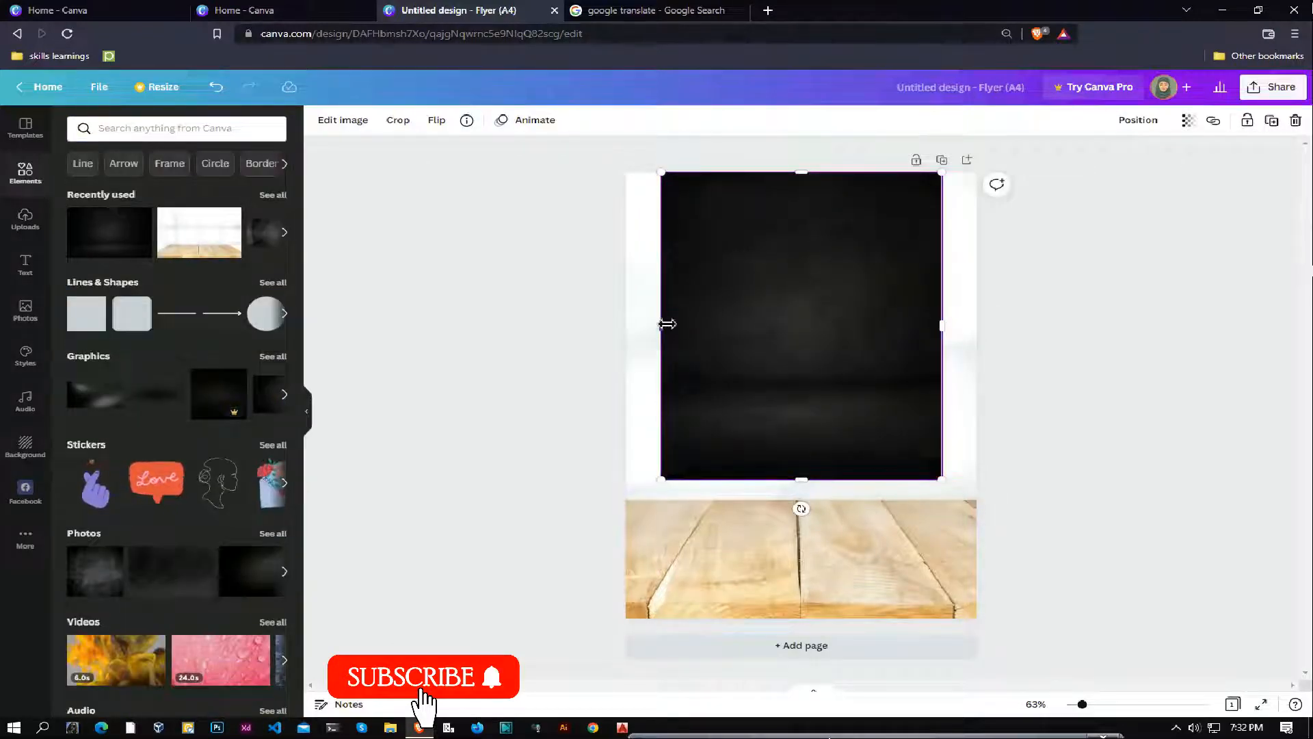
drag(667, 324, 626, 324)
drag(942, 325, 977, 327)
drag(801, 479, 806, 502)
click(1078, 547)
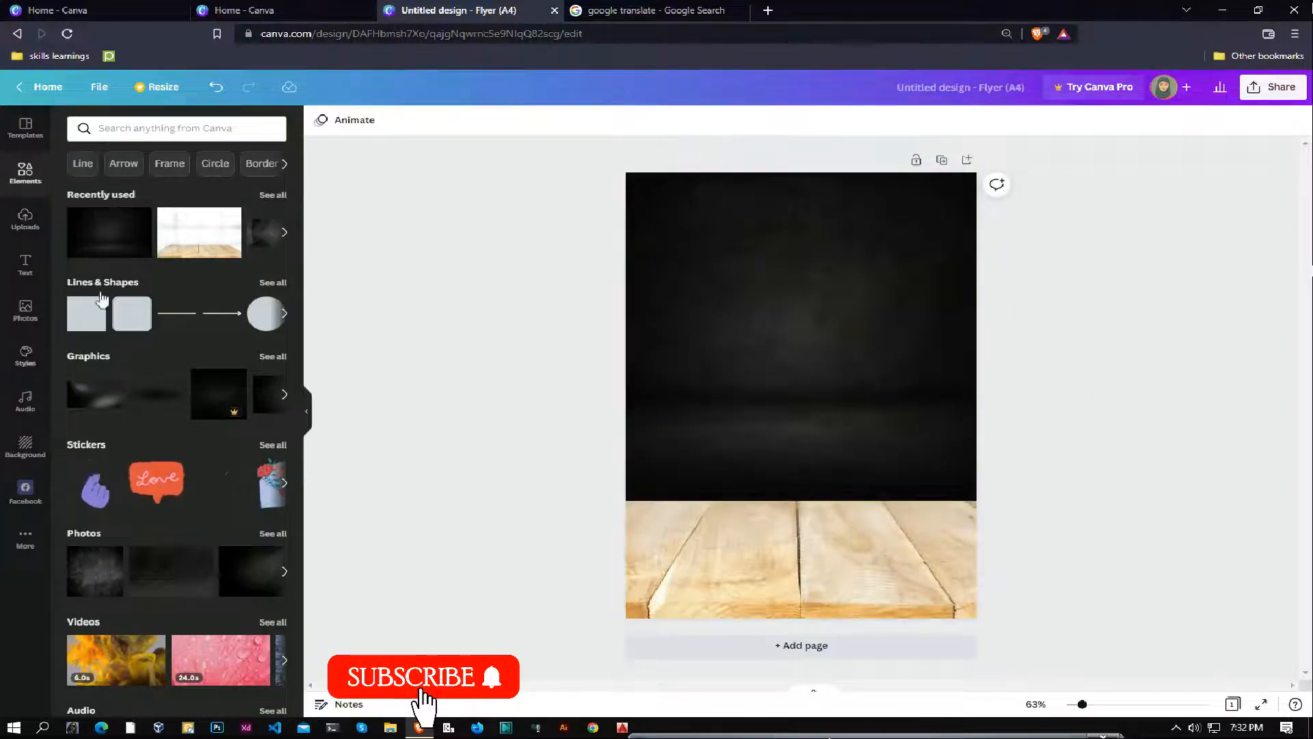
- Search the elements for "pizza" and place the whole oval pizza photo centred on the wooden table
click(107, 129)
text(pizza)
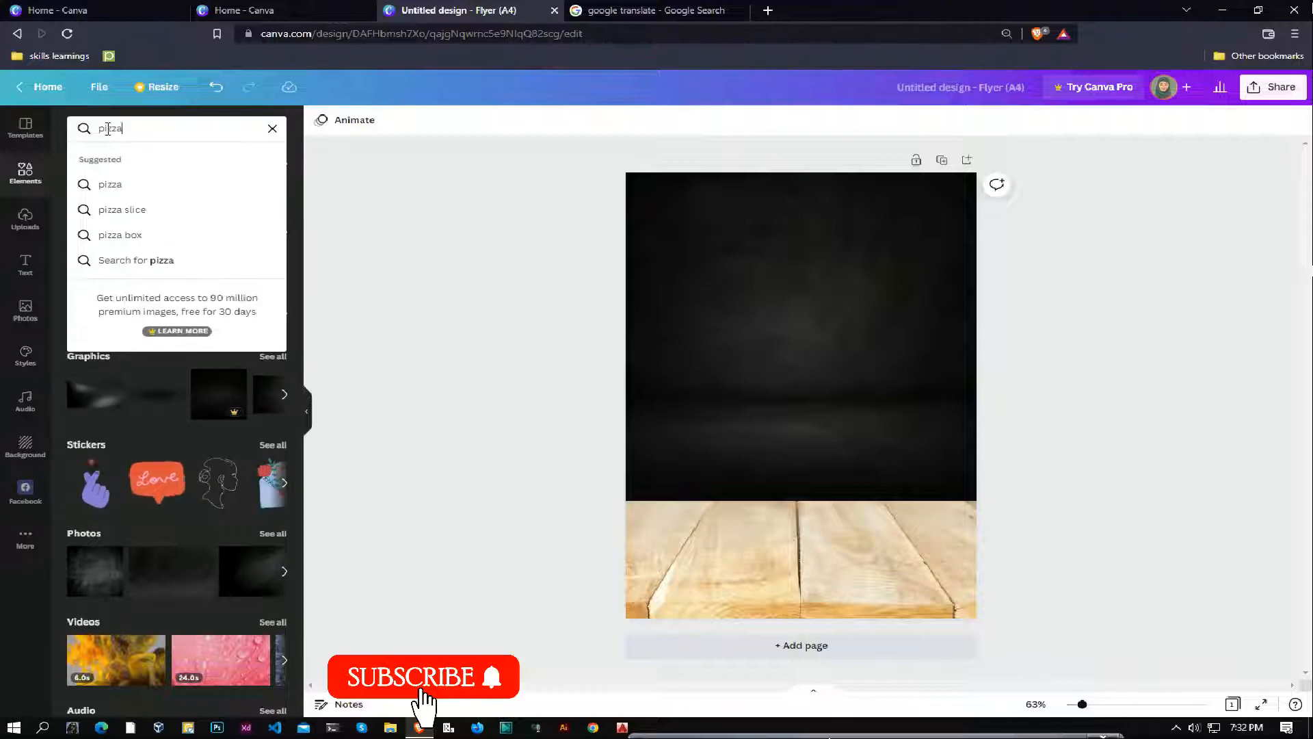
key(Return)
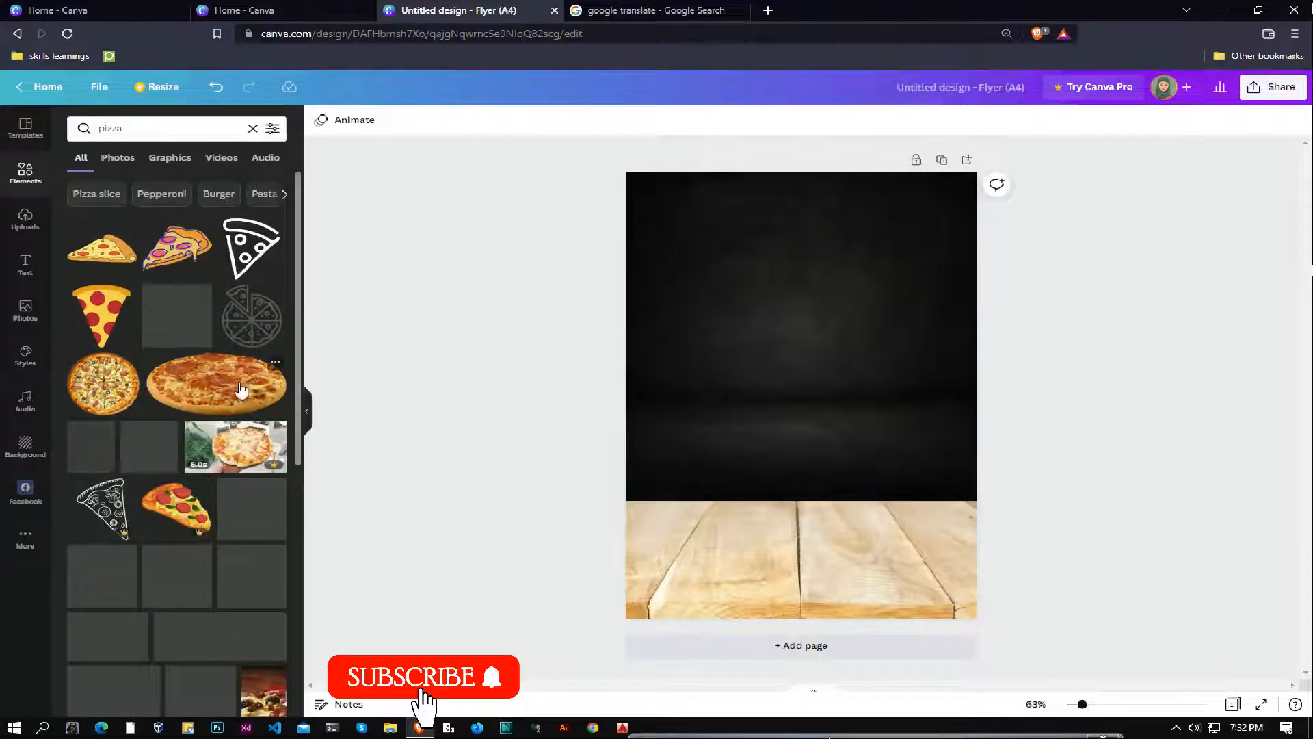
scroll(144, 398, down, 10)
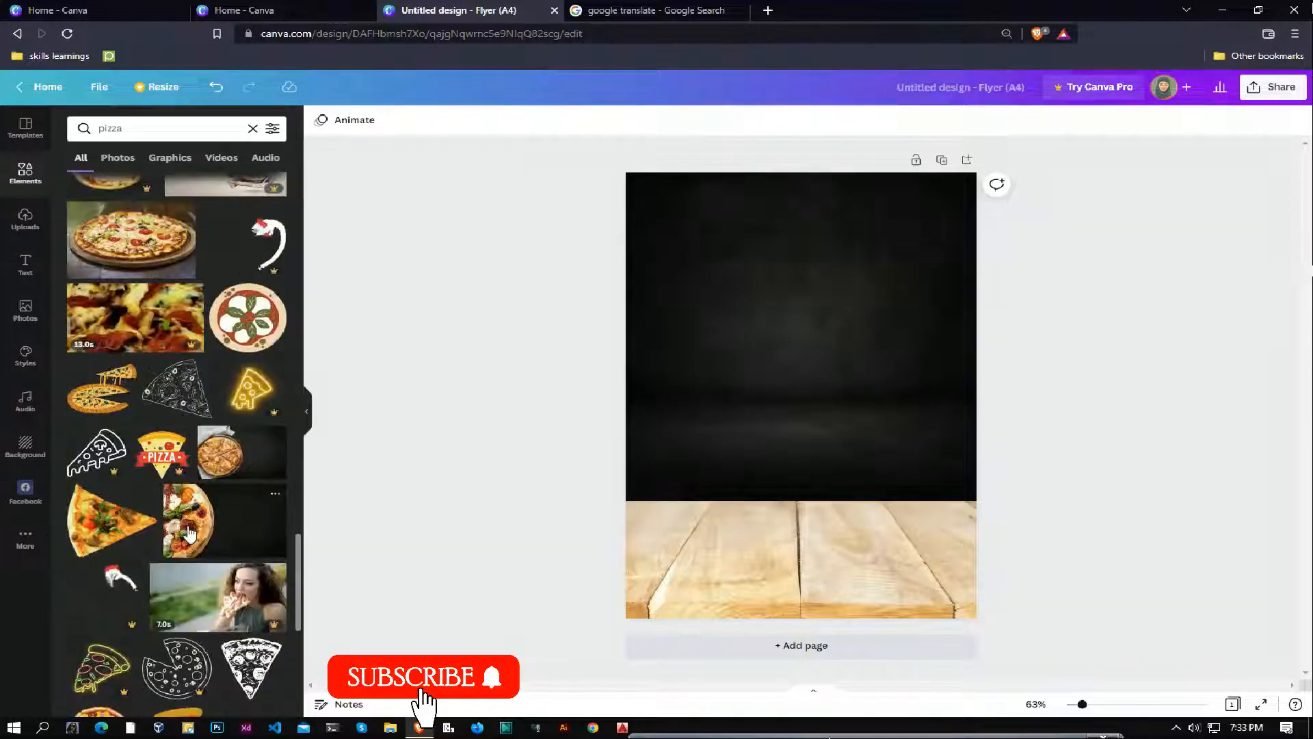
scroll(190, 533, down, 10)
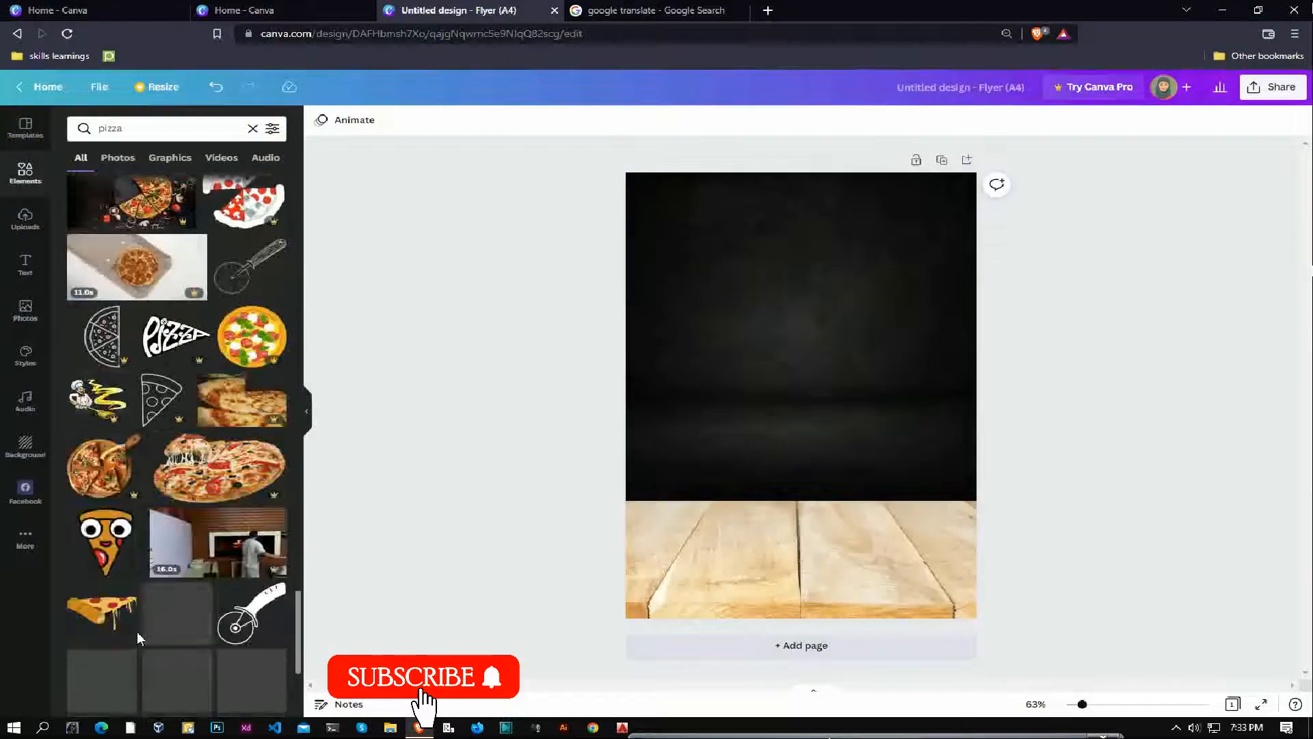
scroll(136, 630, down, 5)
scroll(178, 410, up, 20)
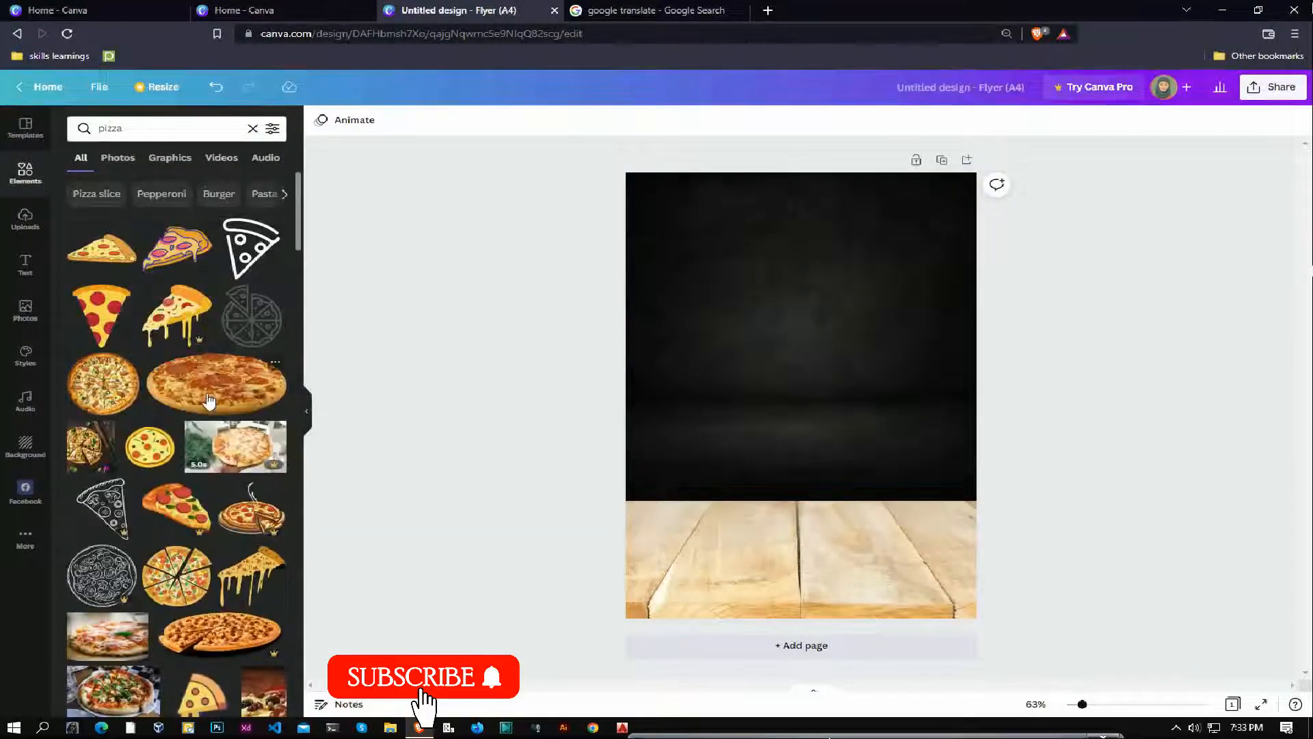
click(208, 400)
drag(803, 399, 806, 537)
click(400, 388)
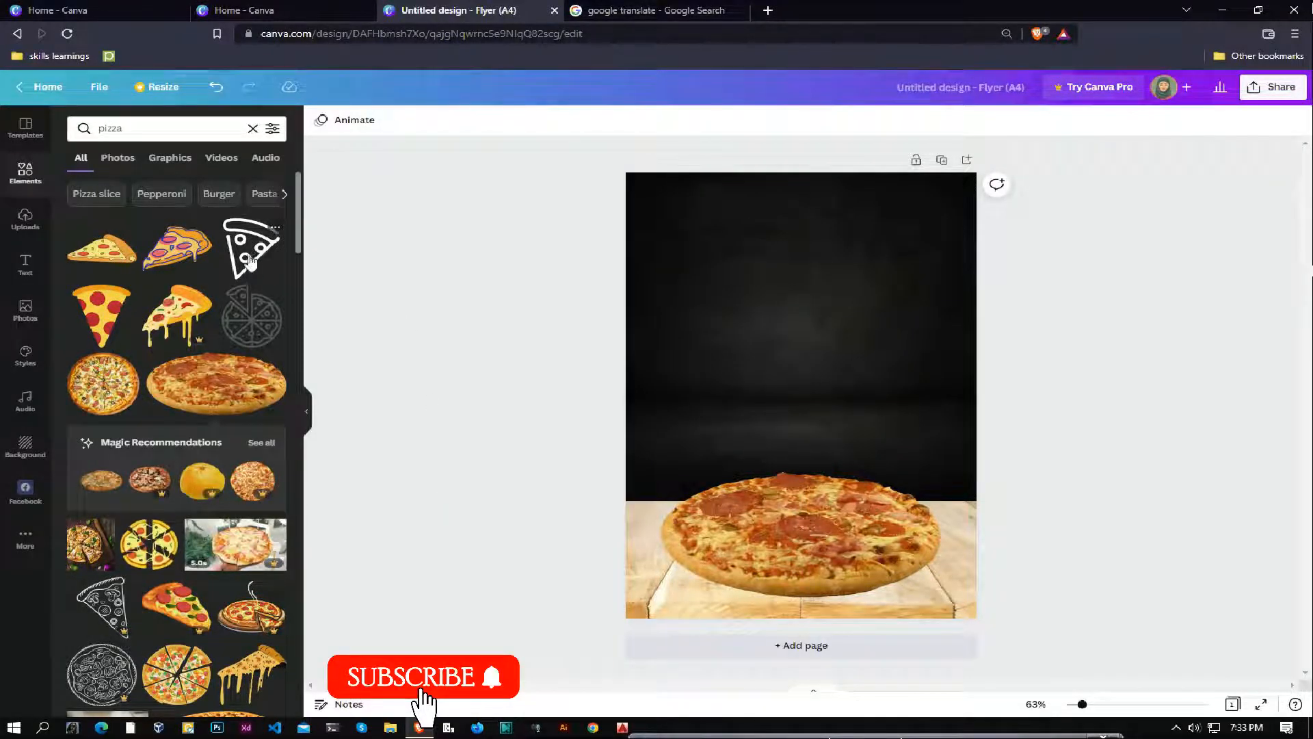
- Place the round pizza outline half off the page's upper-left corner and a small pizza-slice outline at its upper-right edge
click(258, 310)
drag(800, 440, 598, 228)
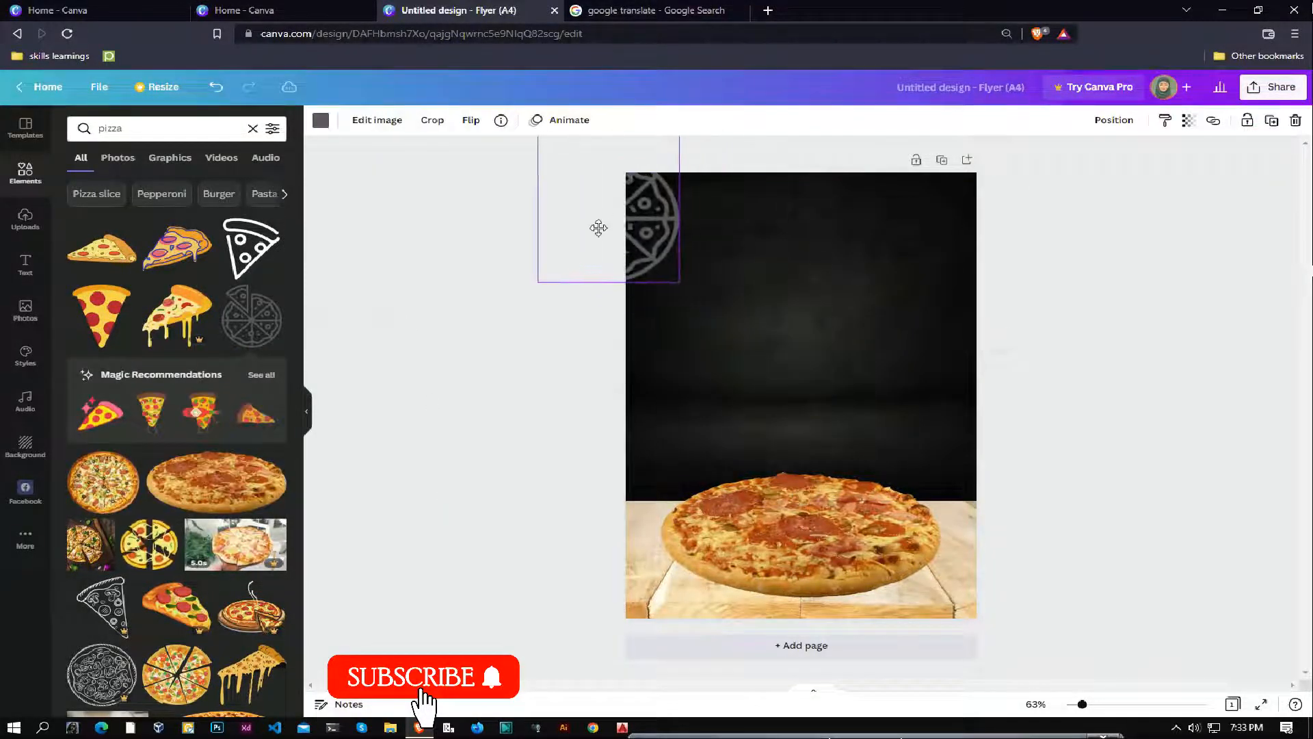
click(251, 248)
drag(829, 278, 880, 267)
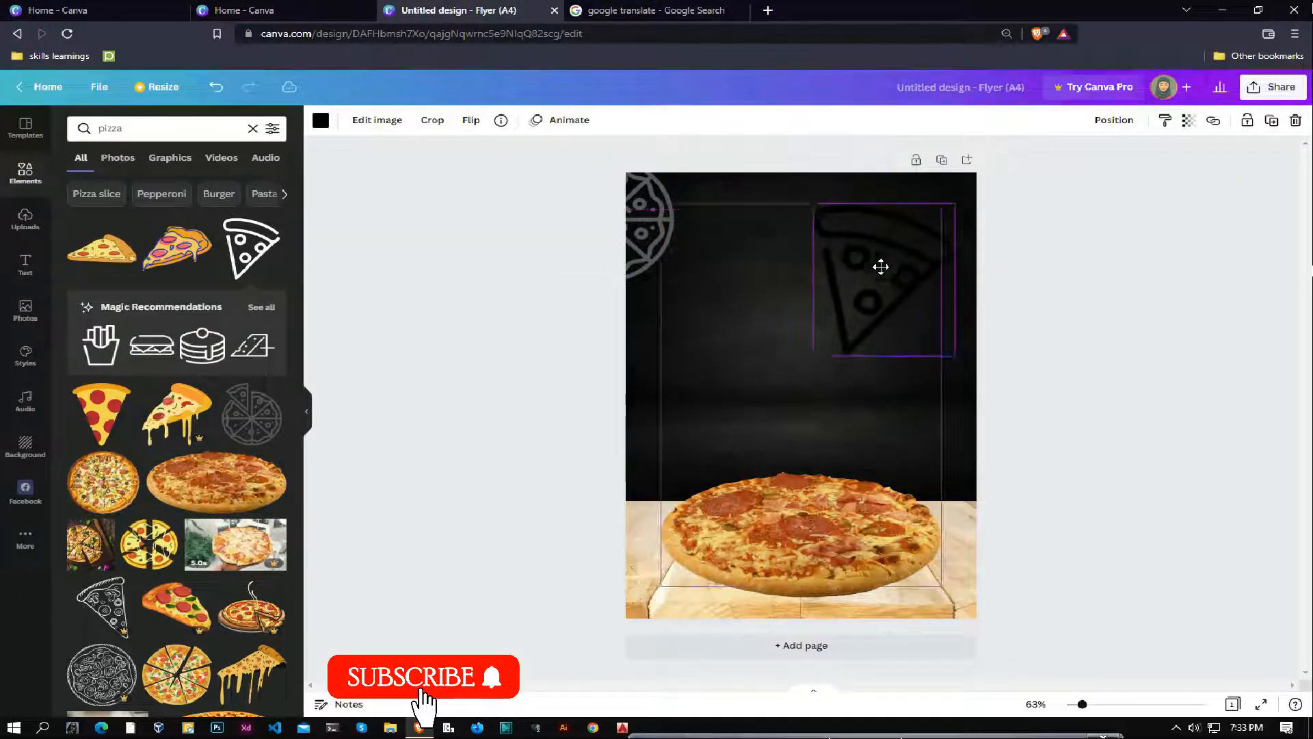
drag(813, 204, 961, 212)
- Add the recommended pie outline at the page's right edge just above the table, coloured white with transparency about 22
click(261, 307)
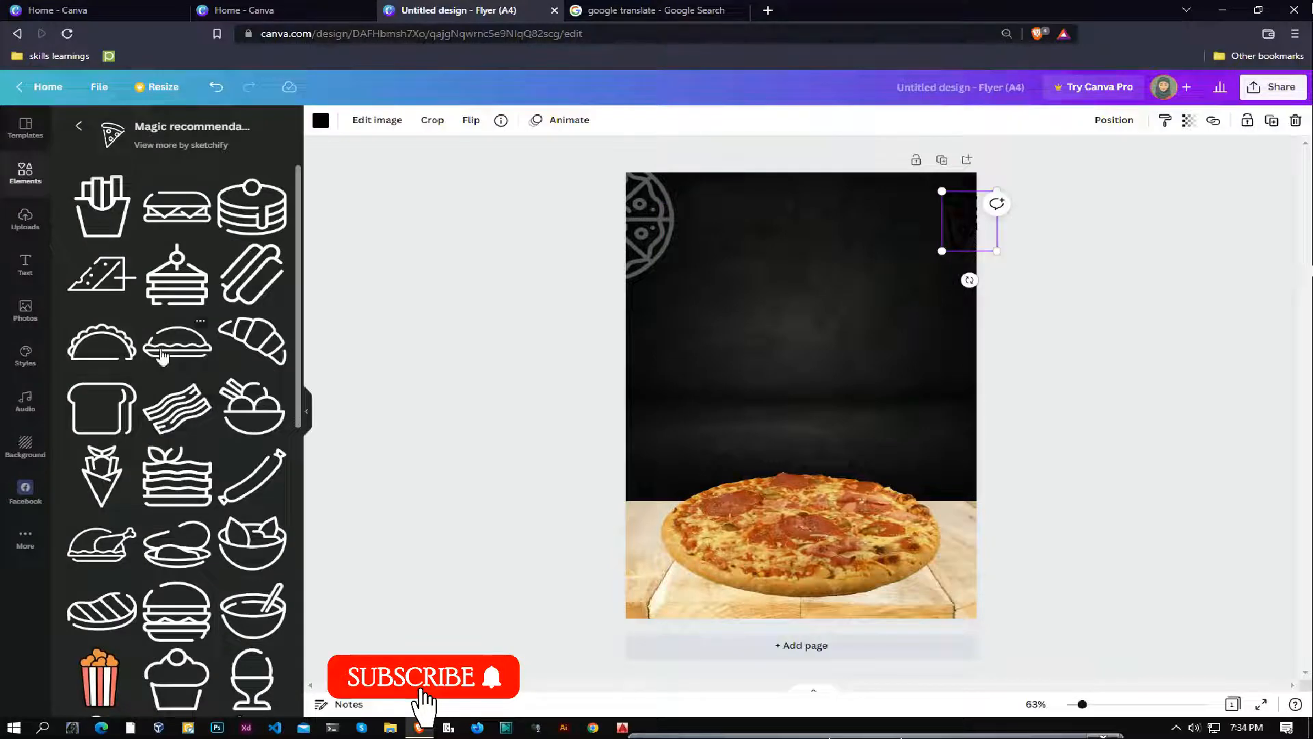
click(177, 205)
drag(851, 400, 1061, 471)
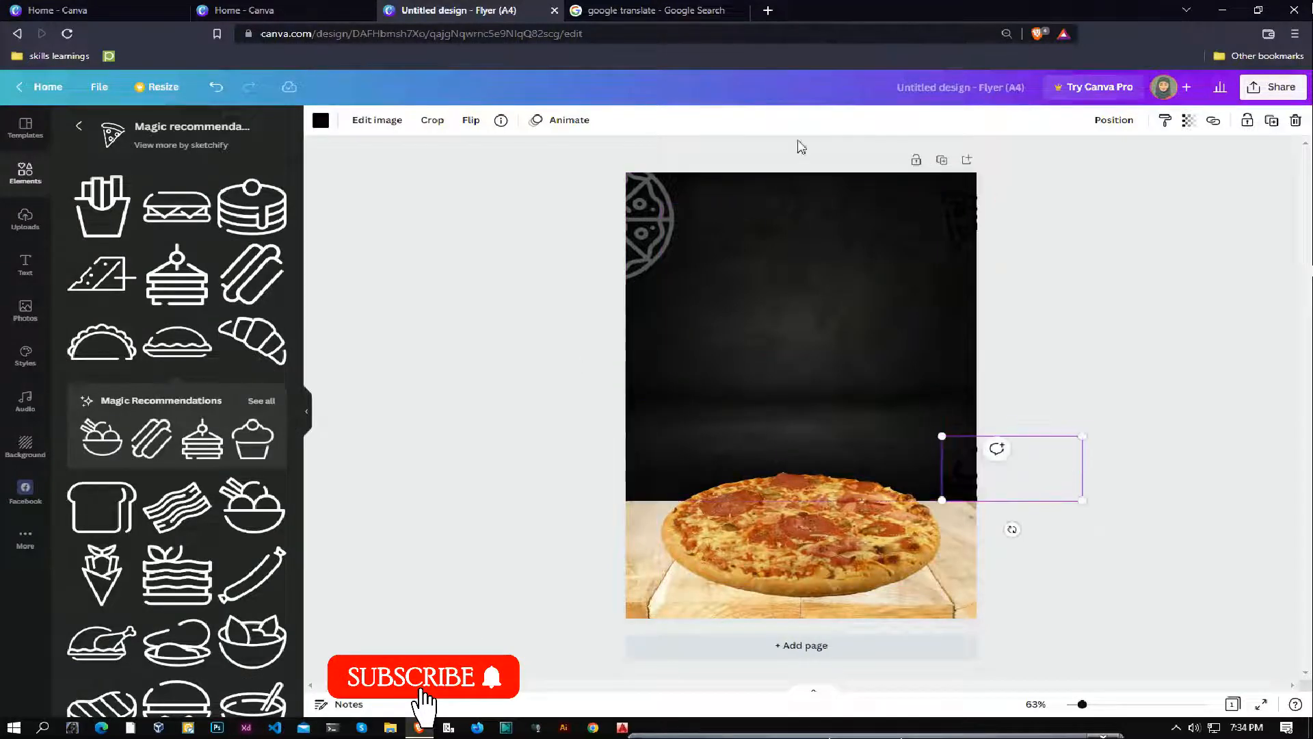
click(321, 120)
click(196, 187)
click(1188, 122)
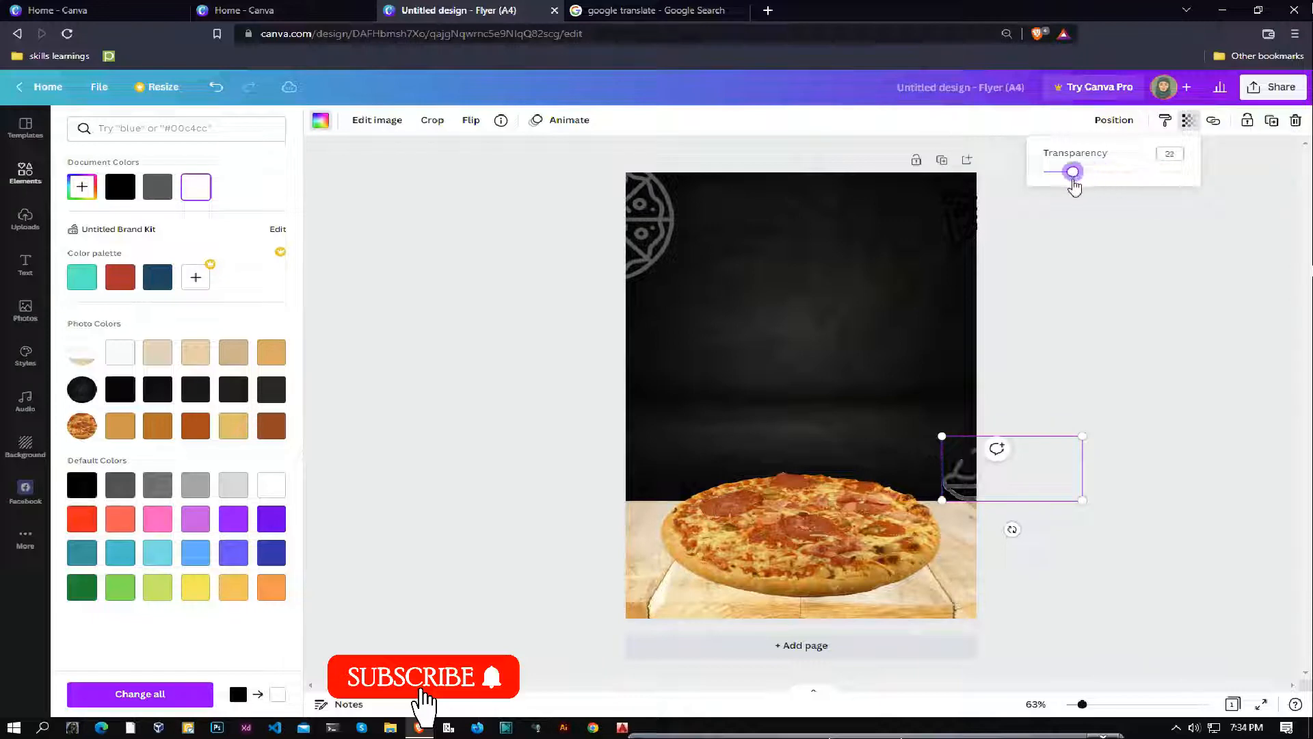
- Recolour the pizza-slice outline white and fade it and the round pizza outline by adjusting their transparency
click(987, 211)
click(320, 120)
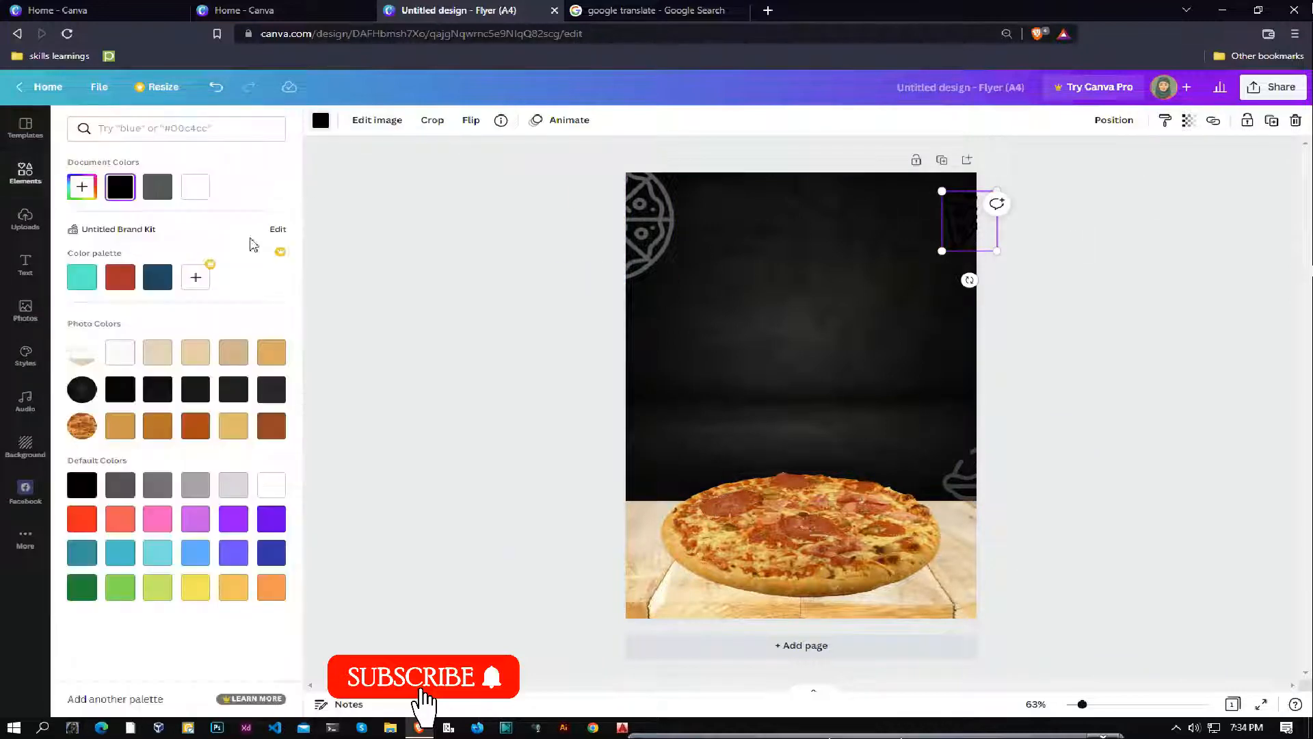
key(Escape)
click(1190, 123)
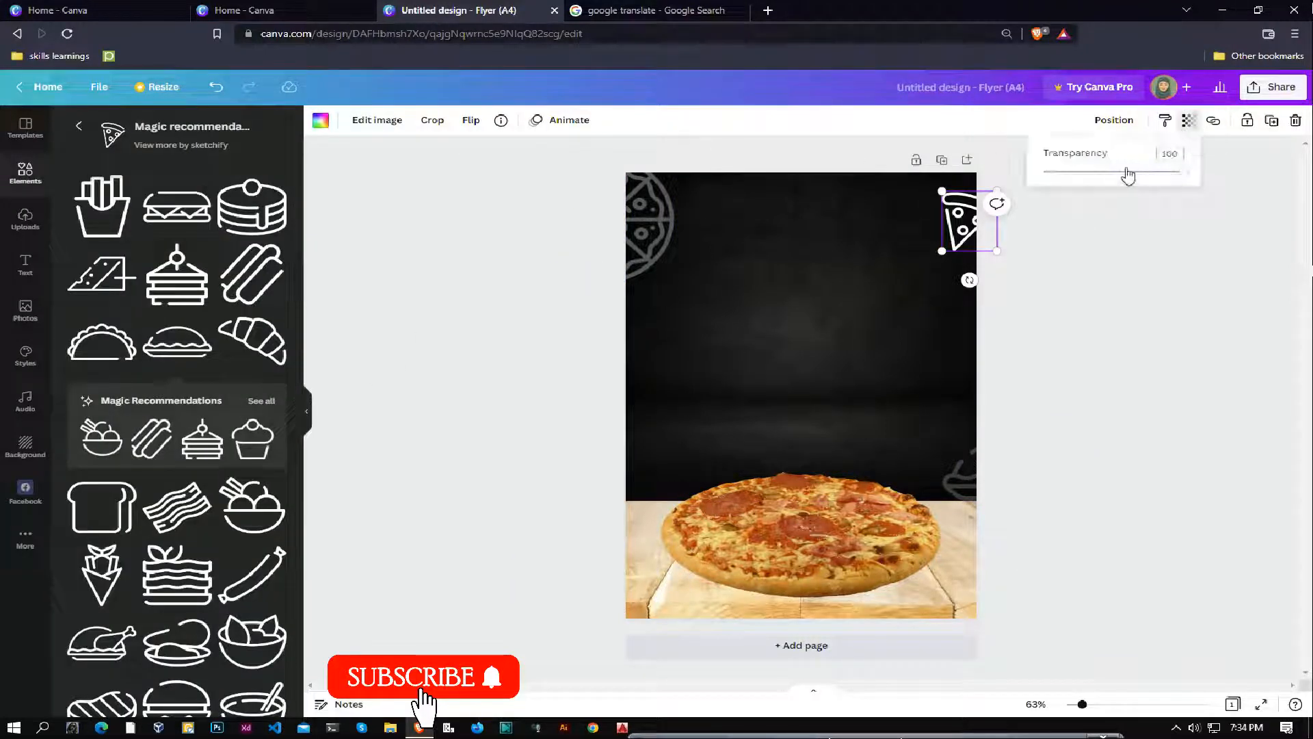
click(645, 243)
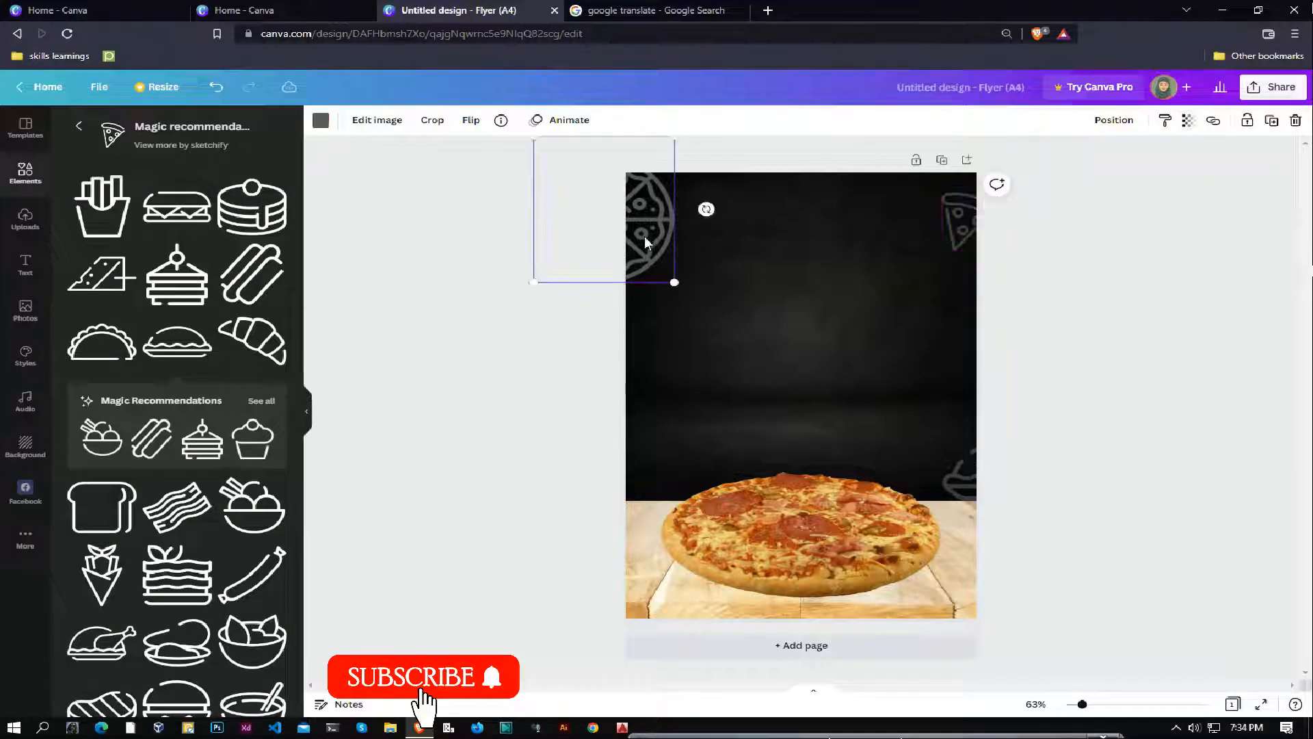
click(1189, 129)
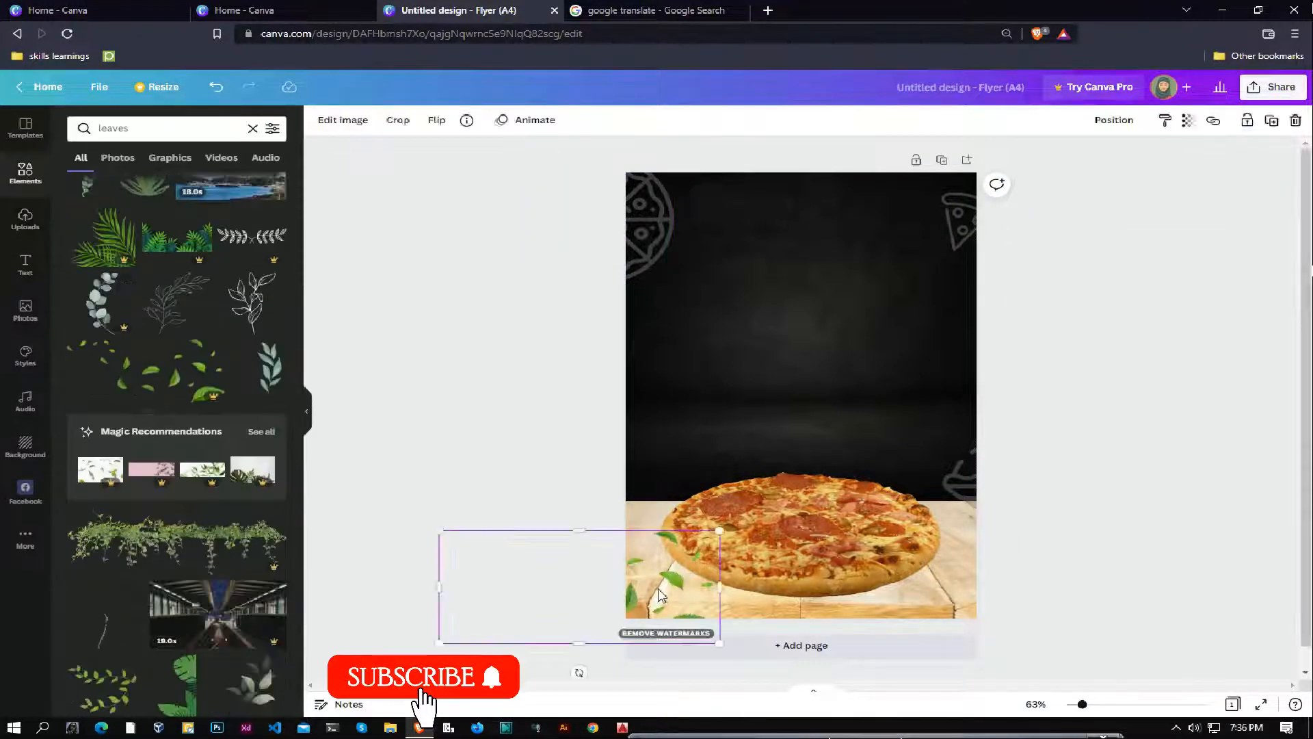
- Delete the watermarked scattered-leaves graphic and place the green leaf garland over the front left of the pizza instead
key(Delete)
scroll(167, 496, down, 10)
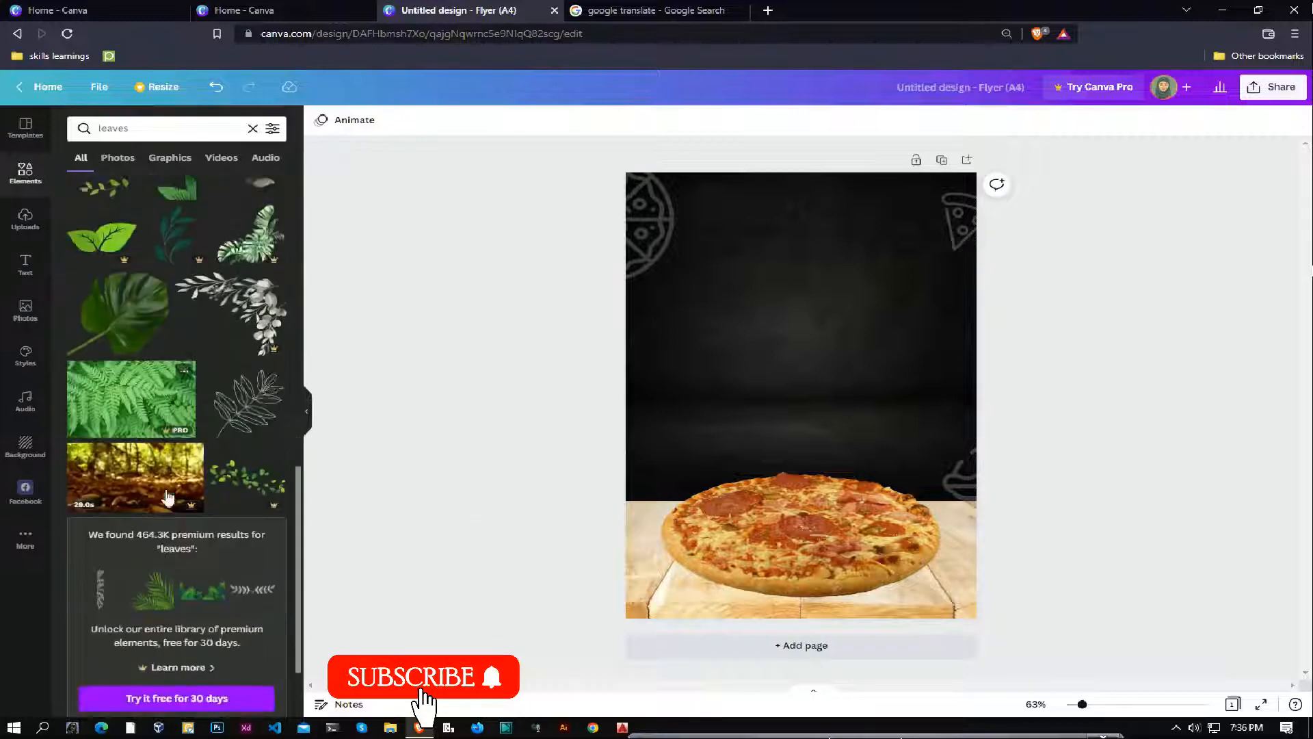
scroll(168, 495, down, 15)
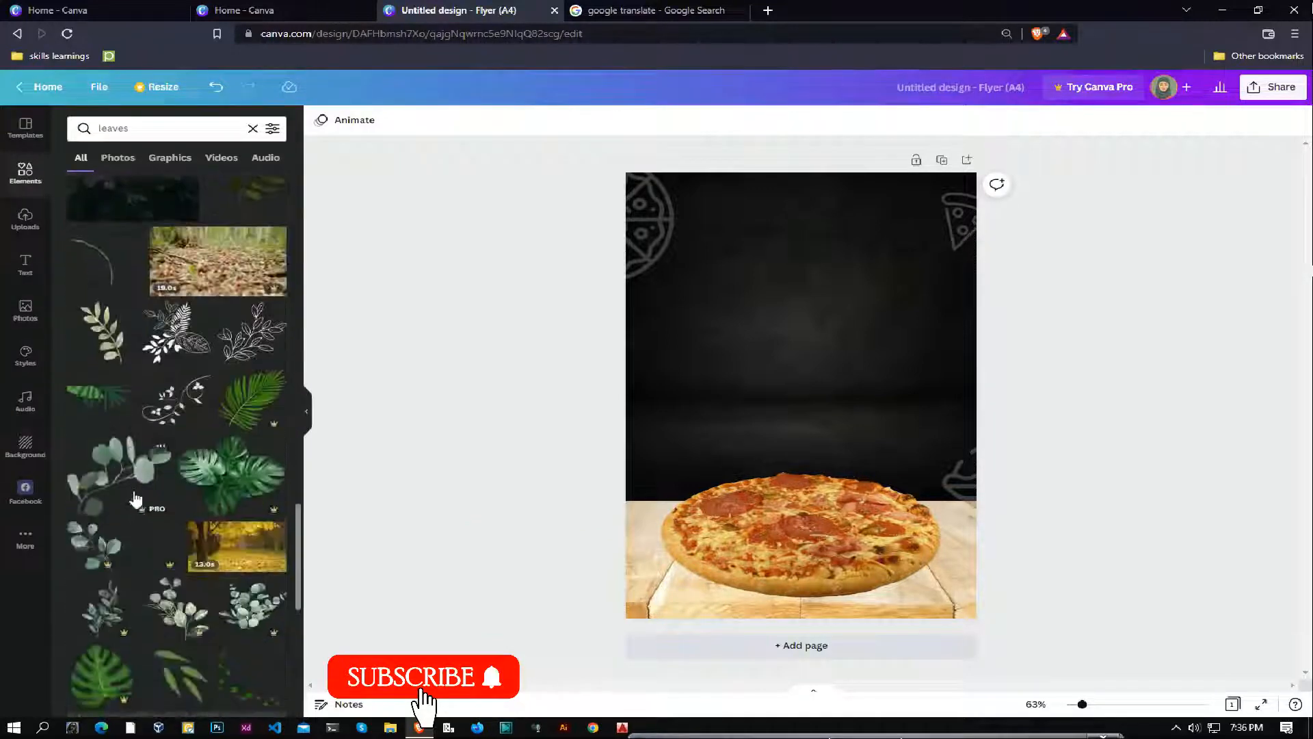
scroll(136, 498, down, 10)
click(176, 380)
drag(801, 399, 714, 587)
click(951, 520)
click(394, 125)
click(374, 124)
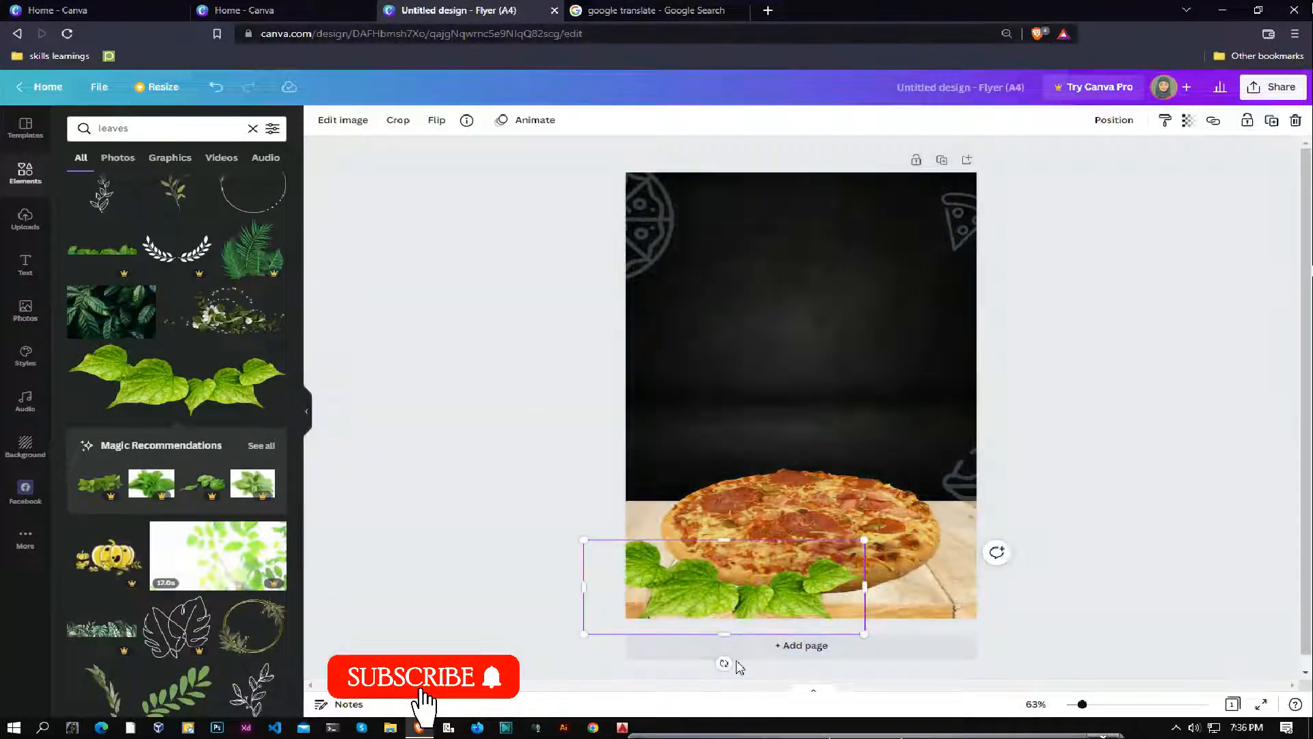
- Rotate the leaf garland clockwise, shrink it and fit it along the pizza's lower-left edge
drag(723, 663, 670, 659)
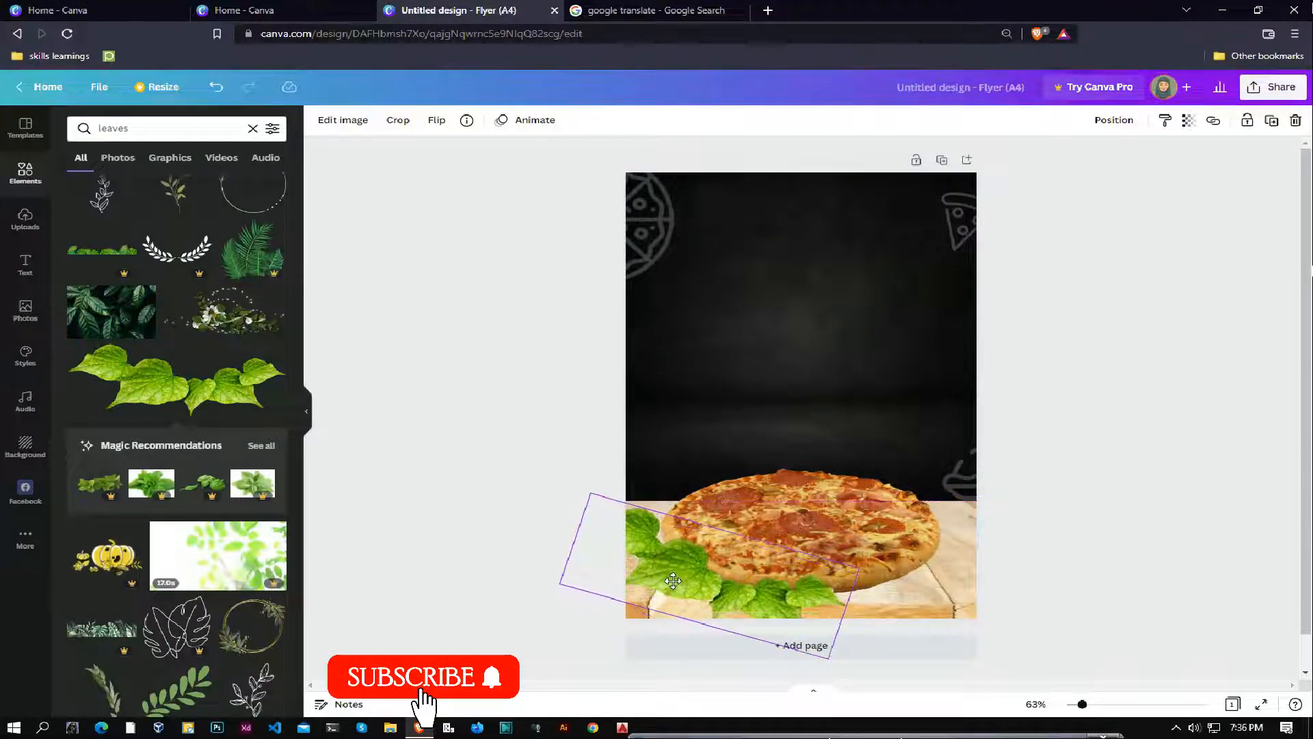
drag(673, 581, 673, 587)
drag(591, 500, 661, 547)
drag(711, 593, 677, 577)
click(1213, 497)
- Clear the "leaves" search from the elements library
scroll(139, 586, up, 6)
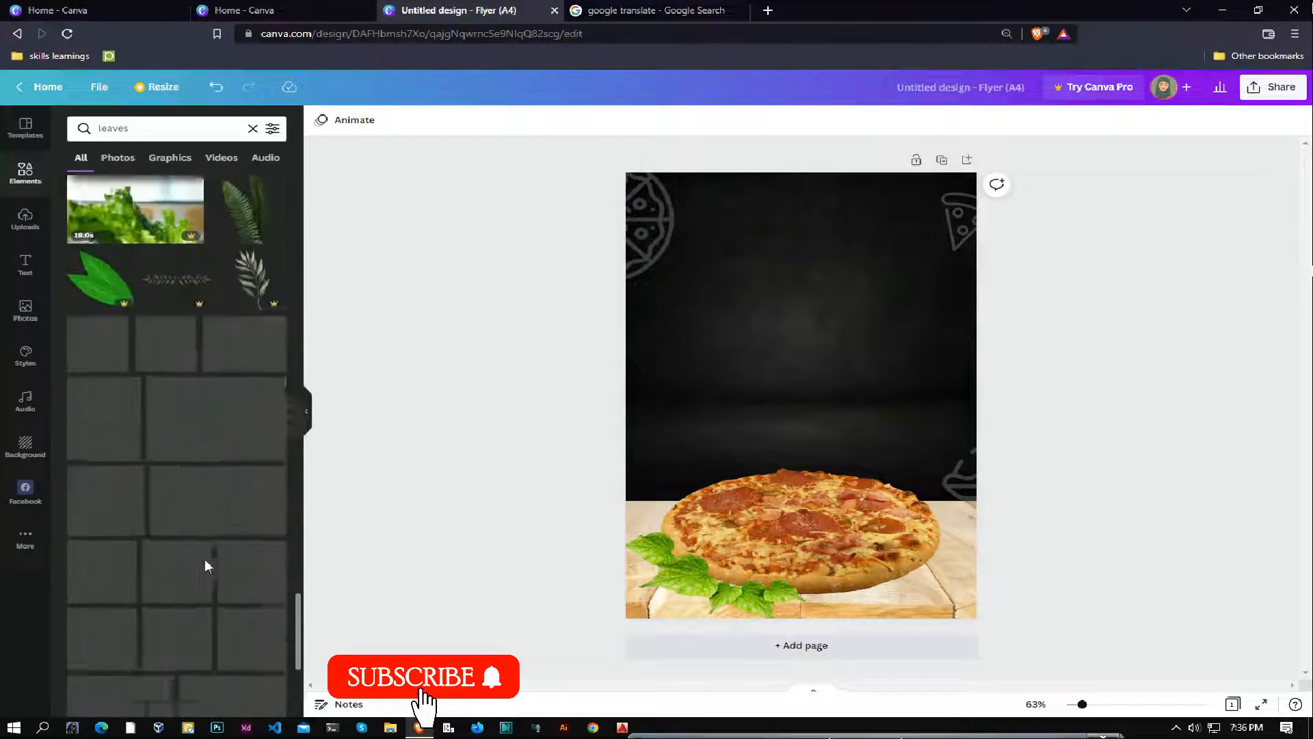
click(159, 131)
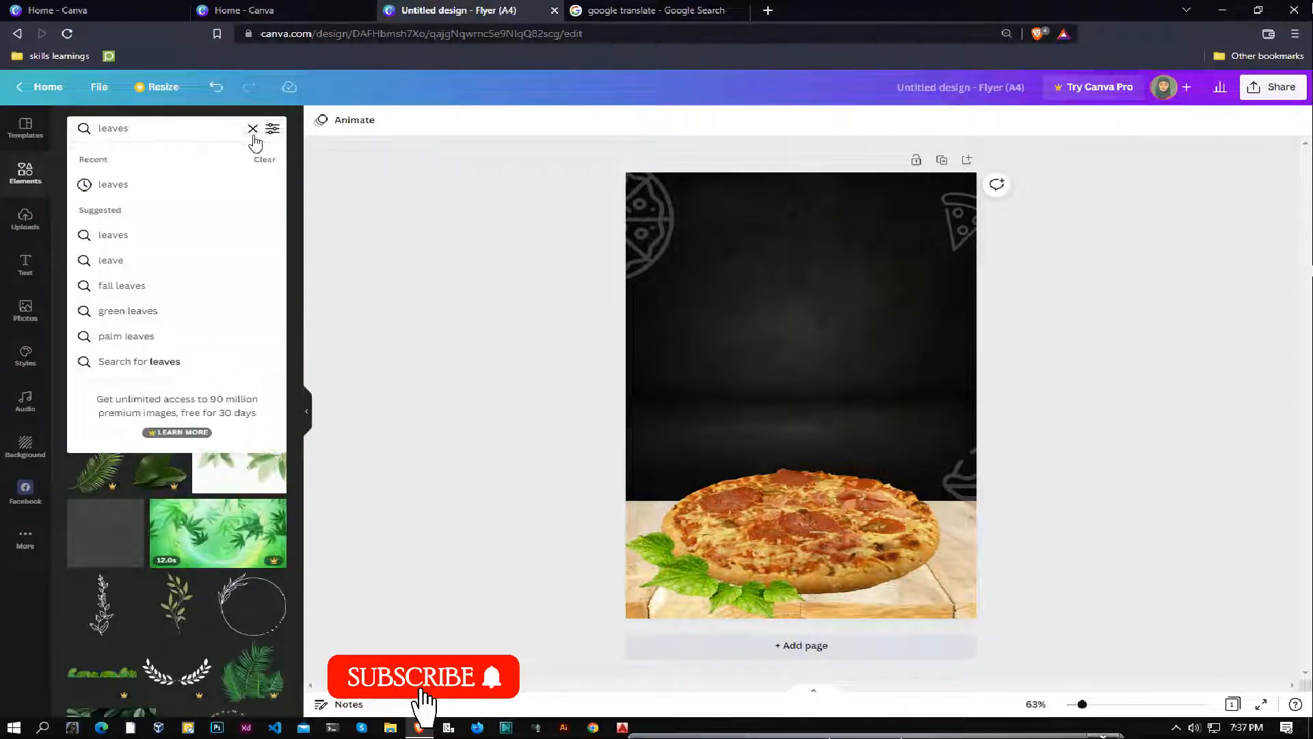
click(252, 129)
scroll(171, 303, down, 4)
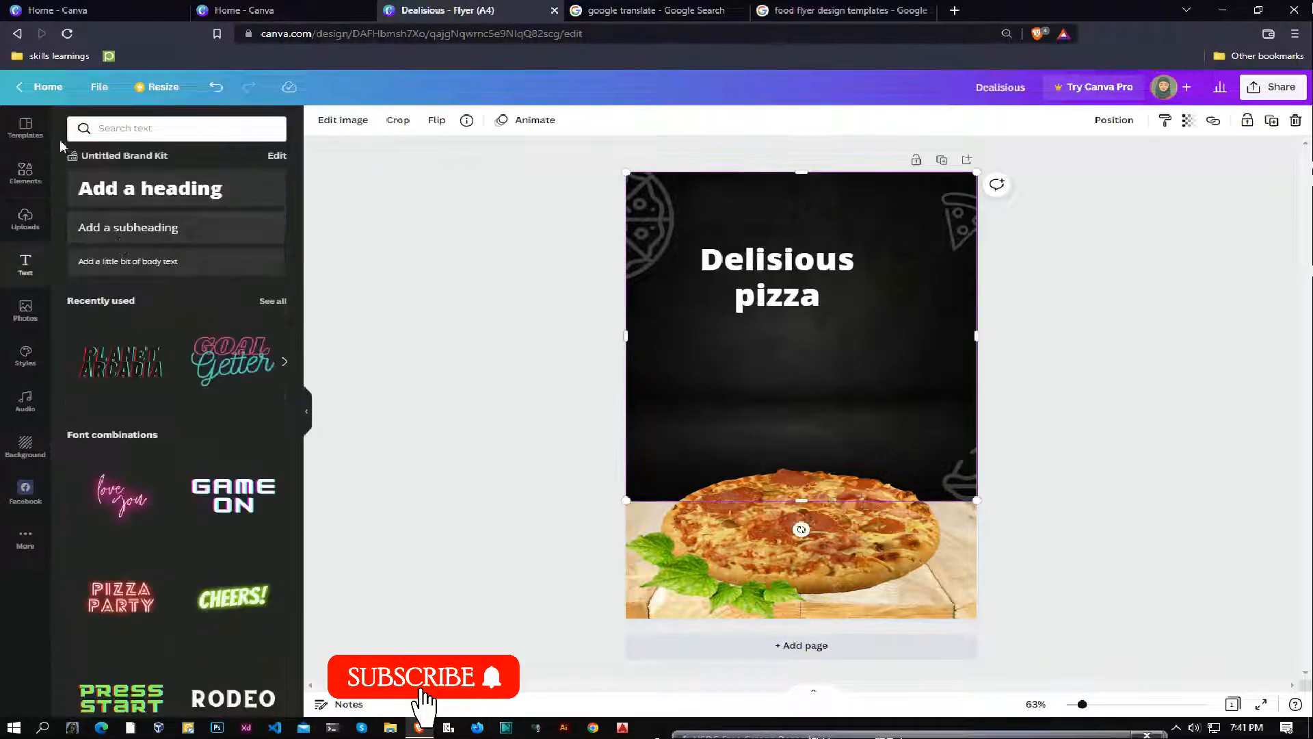
- Add a subheading reading "Grab your deal now" on the dark backdrop beneath the pizza heading
click(176, 227)
drag(807, 557, 769, 387)
text(Gra)
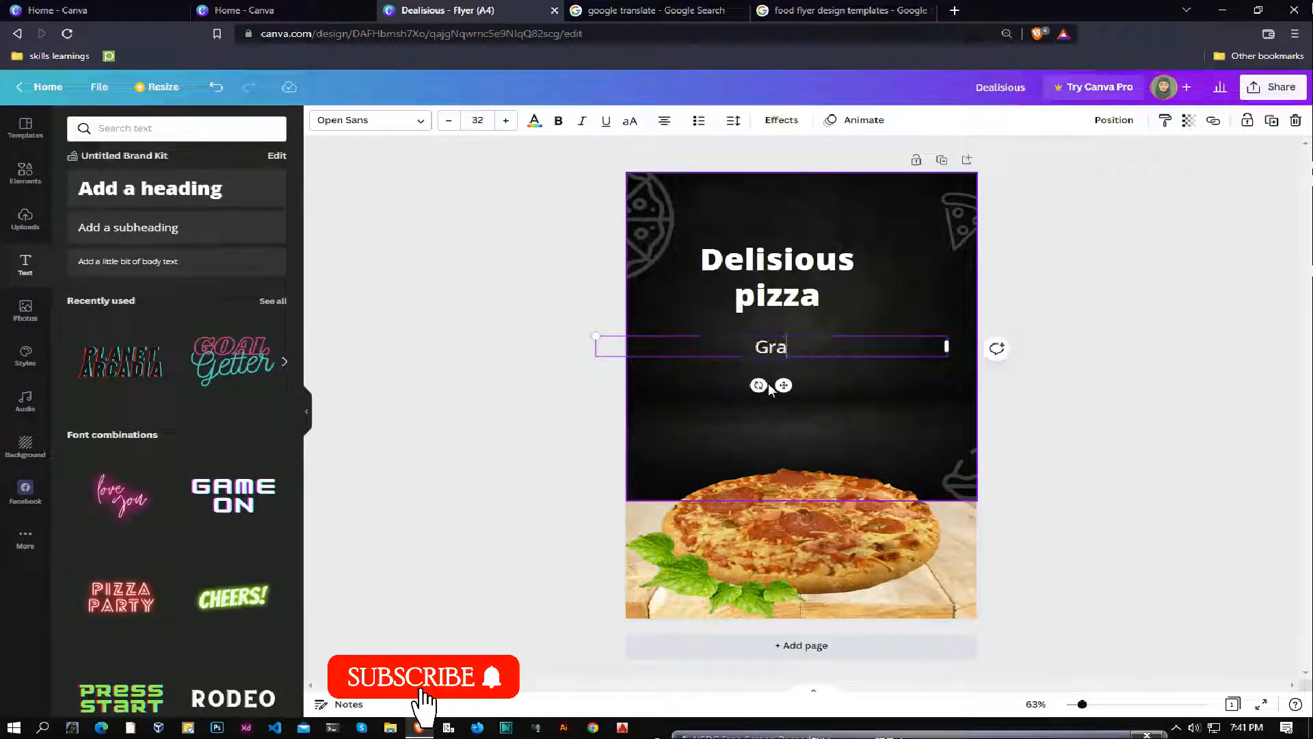
text(b your dea)
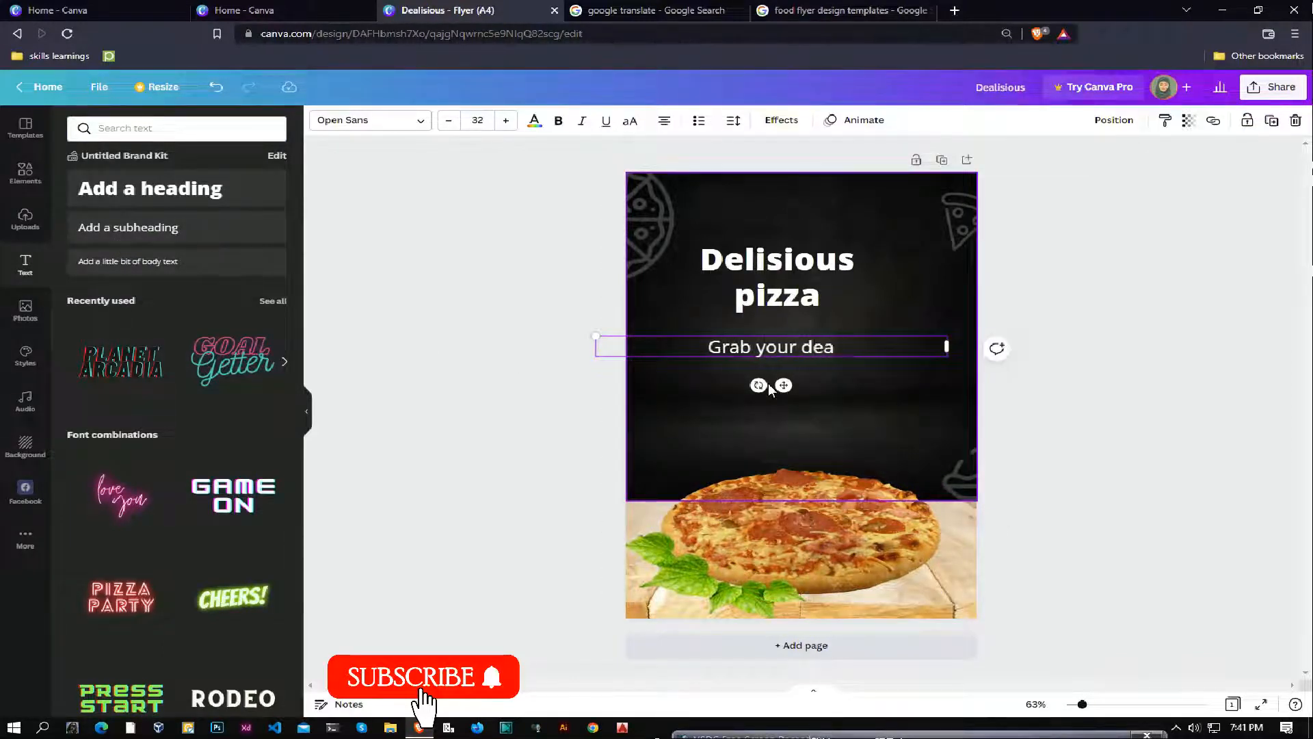
text(l now)
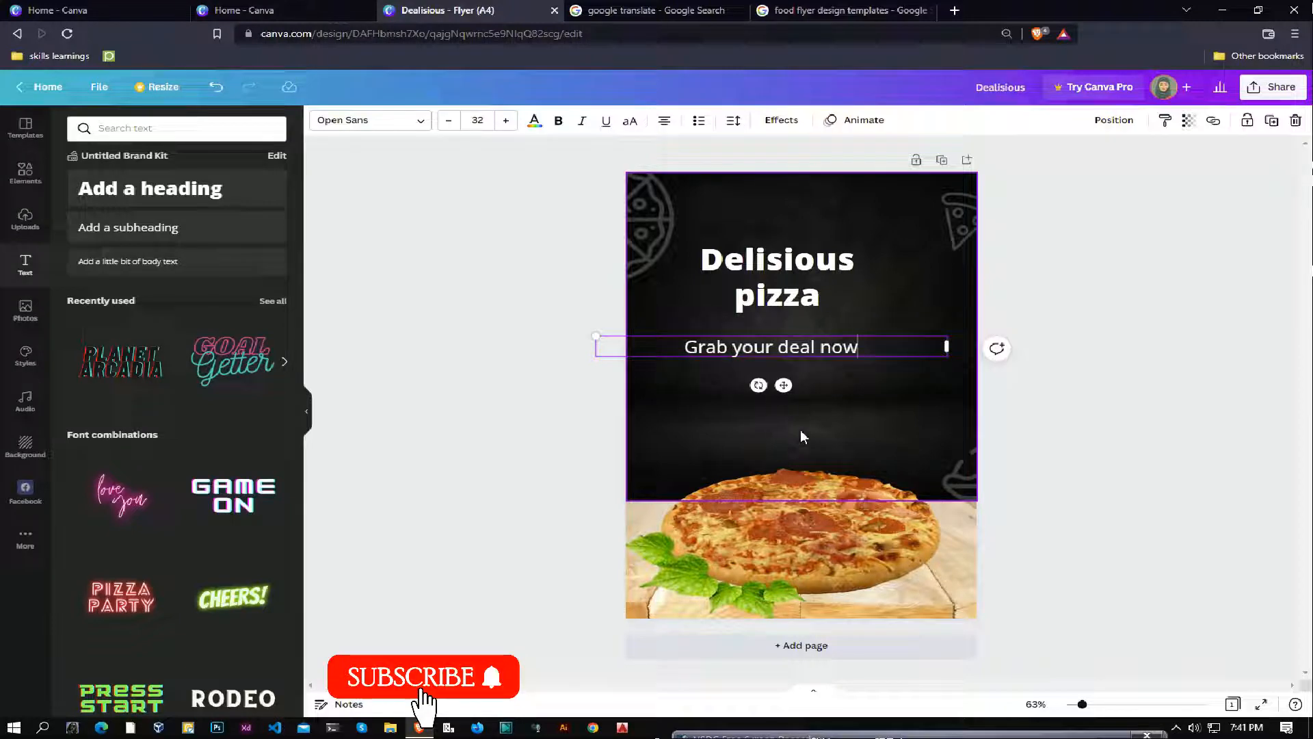
- Recolour the word "Delisious" golden yellow with the custom colour #F4AF00
click(716, 249)
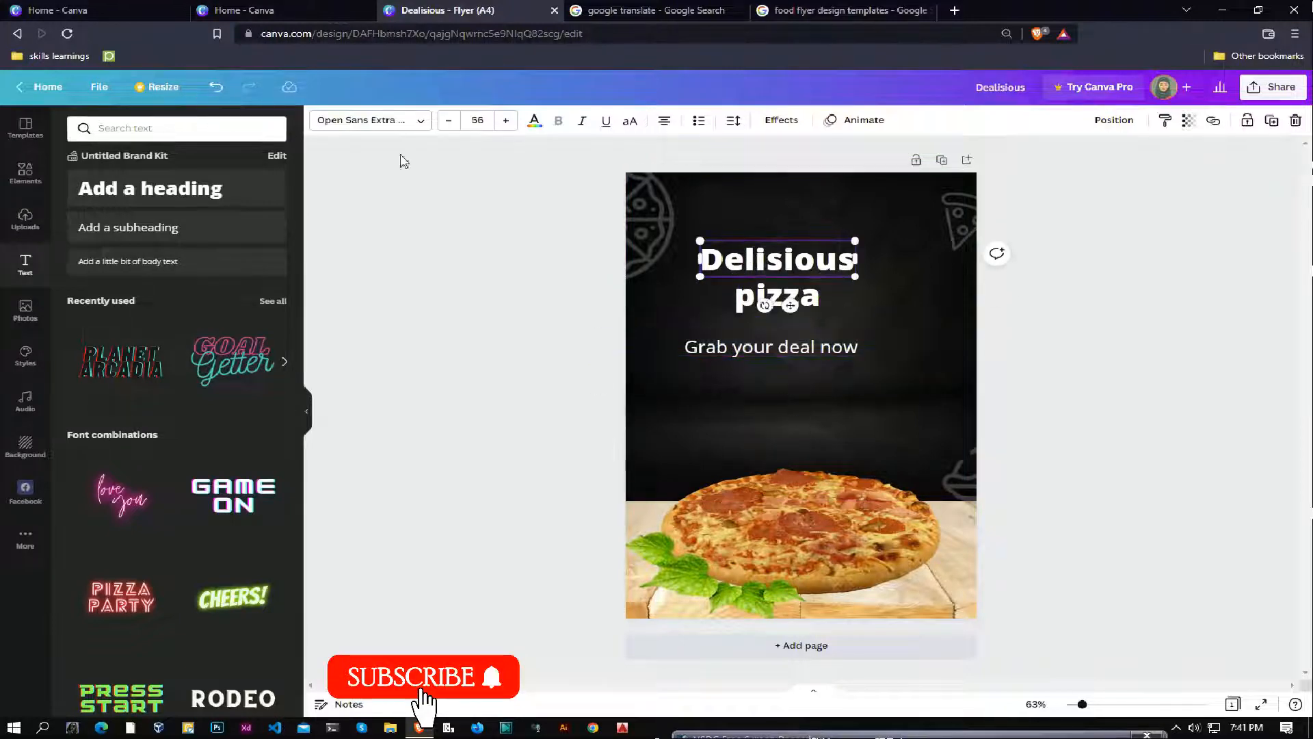
click(534, 121)
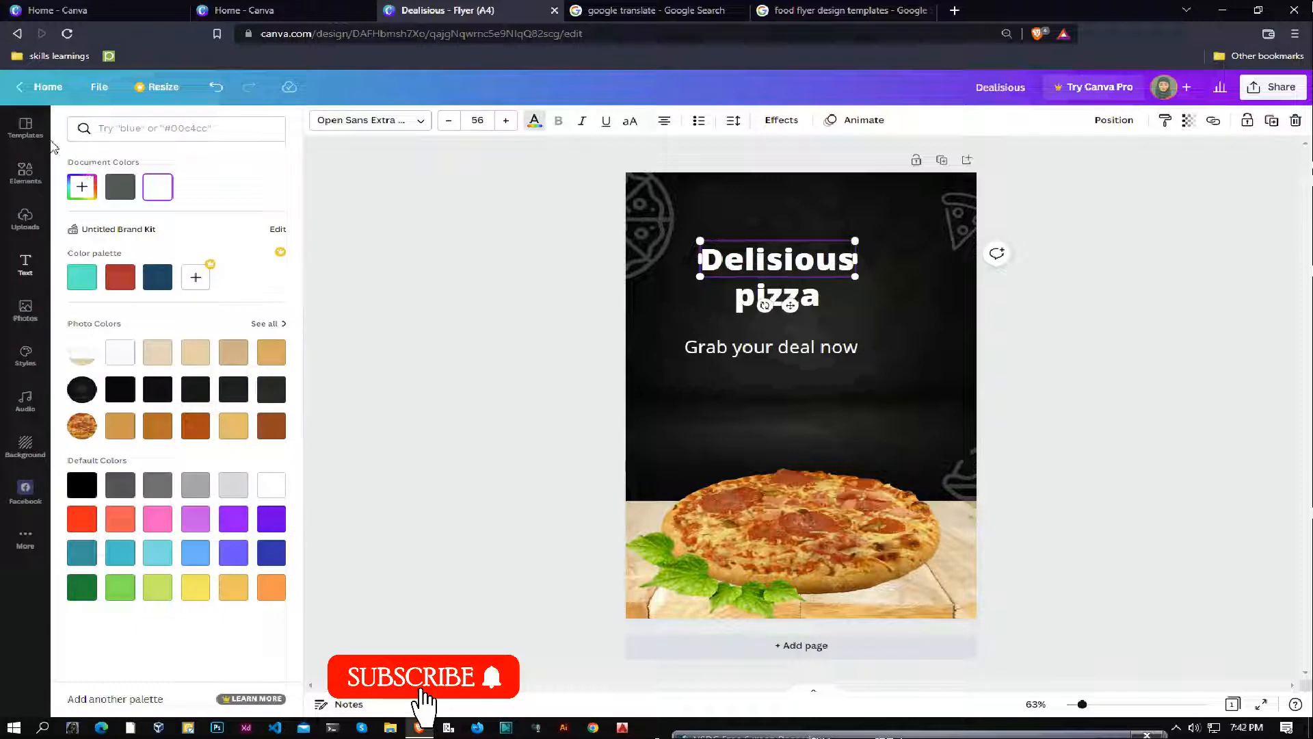
click(81, 186)
mouse_move(89, 303)
mouse_down()
mouse_move(122, 301)
mouse_move(108, 300)
mouse_up()
click(244, 222)
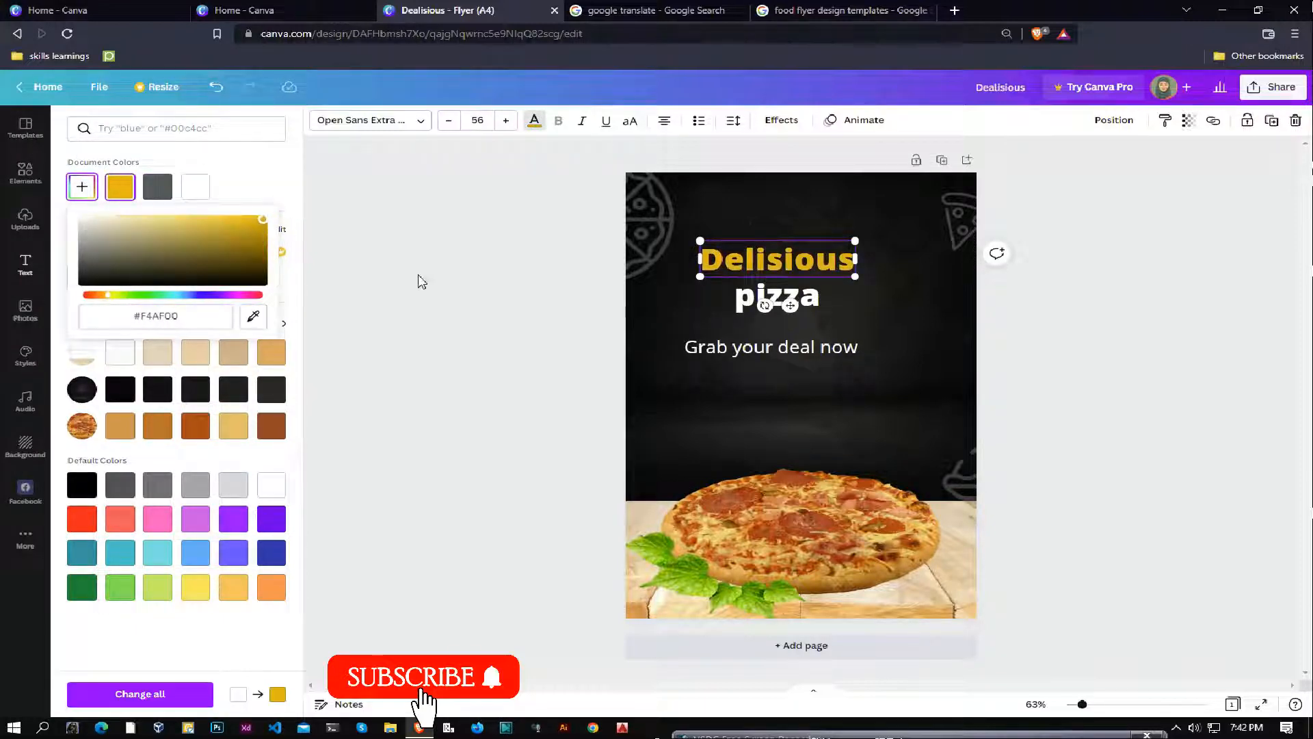
key(Escape)
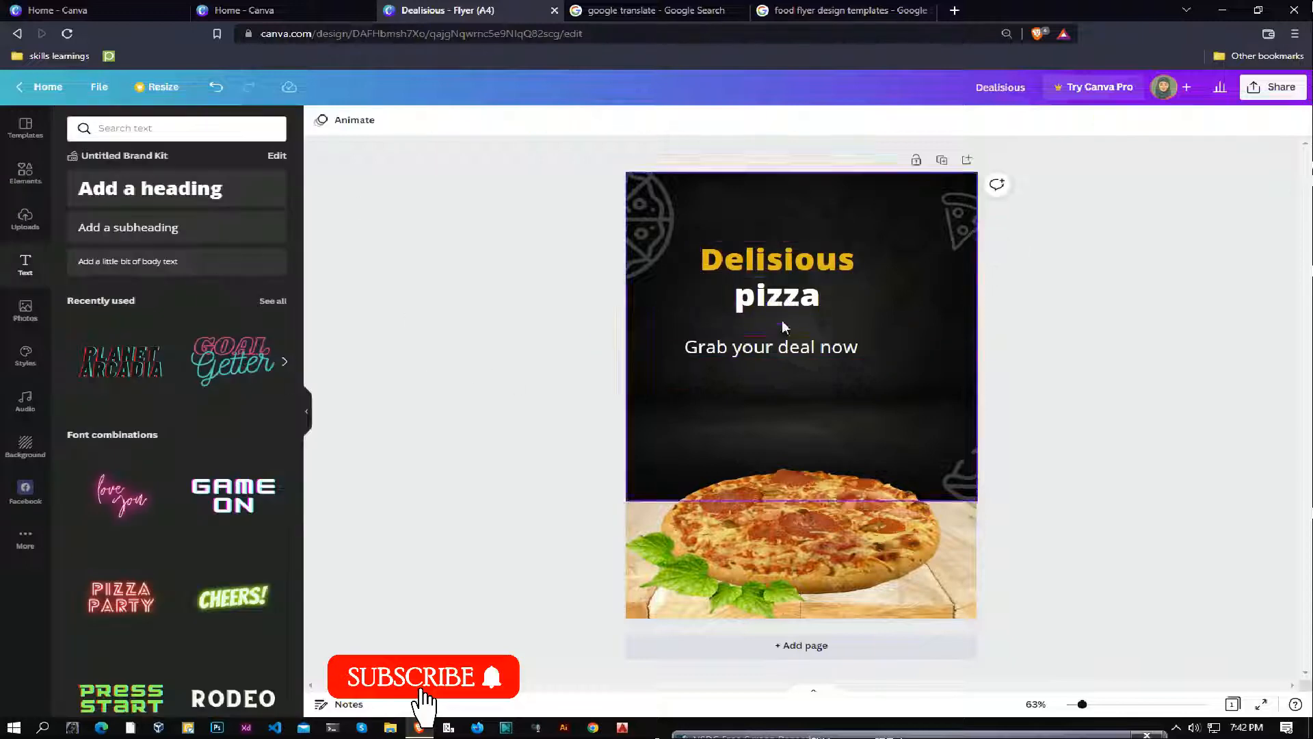
- Enlarge the word "pizza" to size 64 and then further to about 94, and shift "Delisious" to sit above it
click(780, 301)
click(477, 120)
click(478, 356)
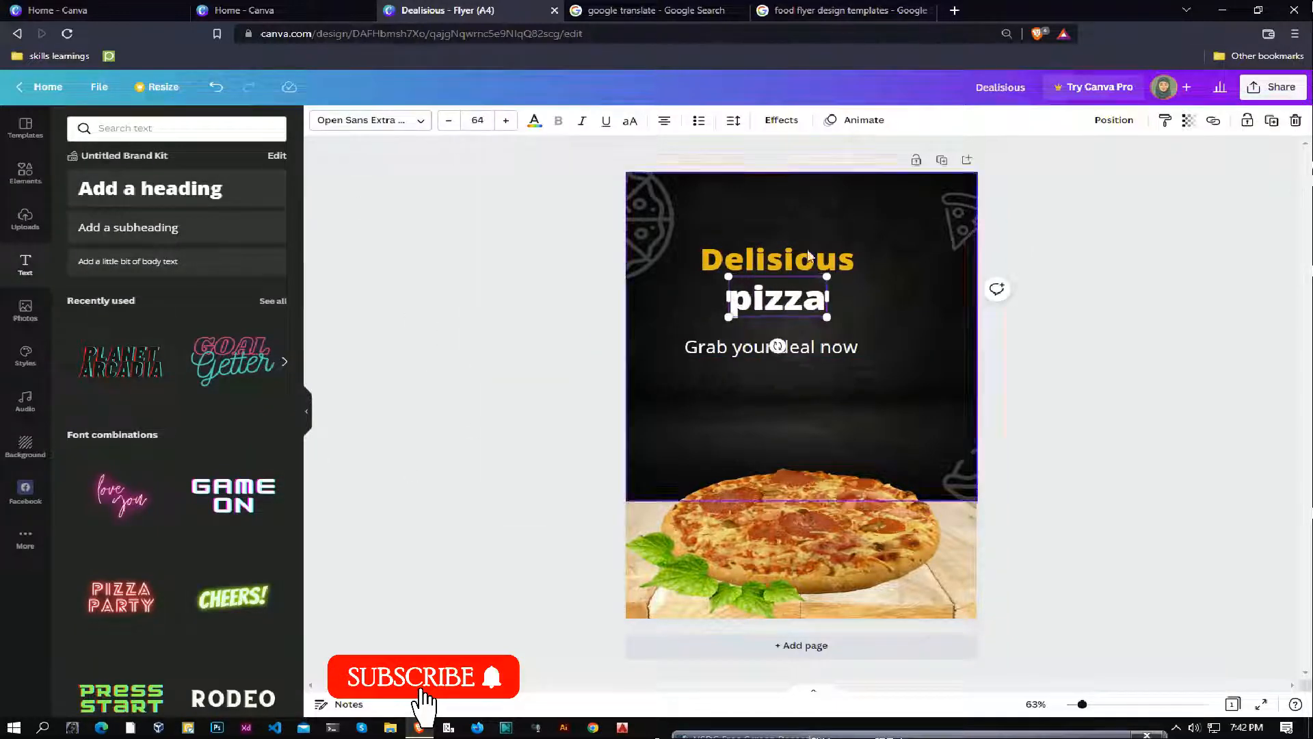
drag(729, 317, 776, 329)
click(759, 260)
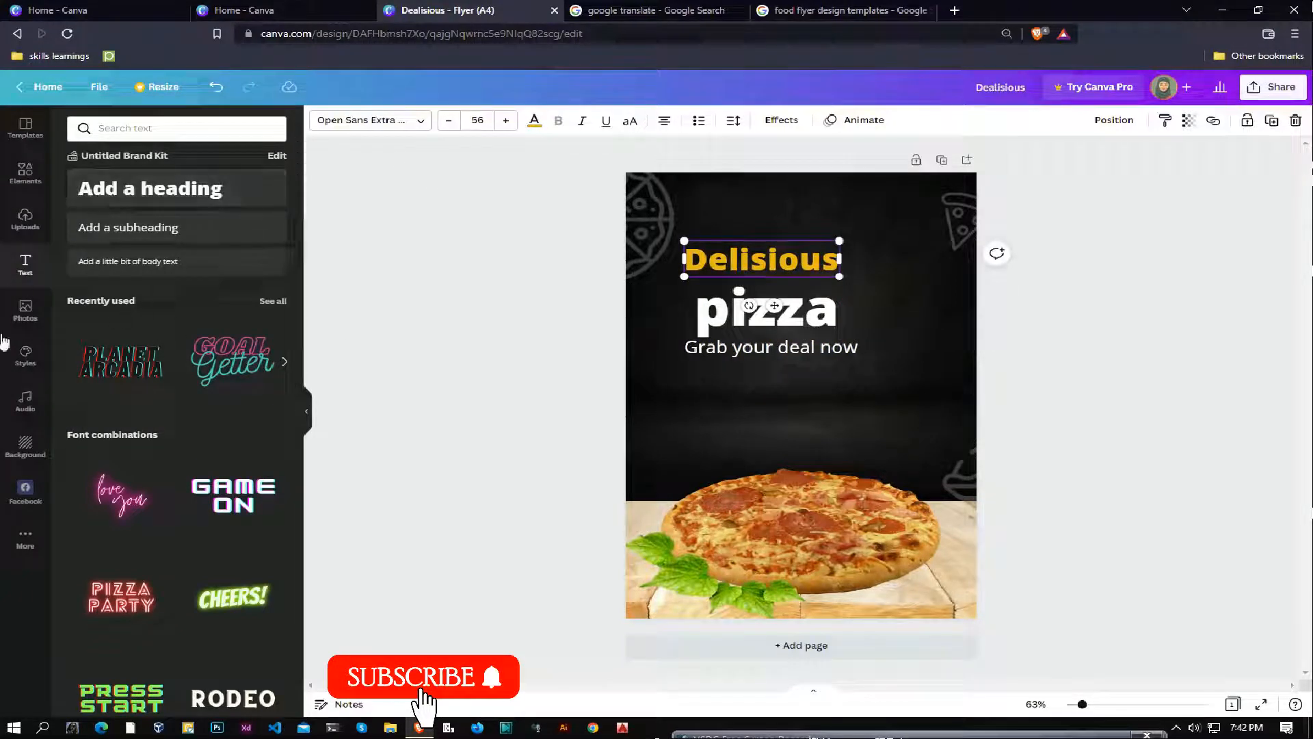
- Search the text library for "retro" fonts, add a Satisfy text sample and scale it to about size 48 under the subheading
click(127, 129)
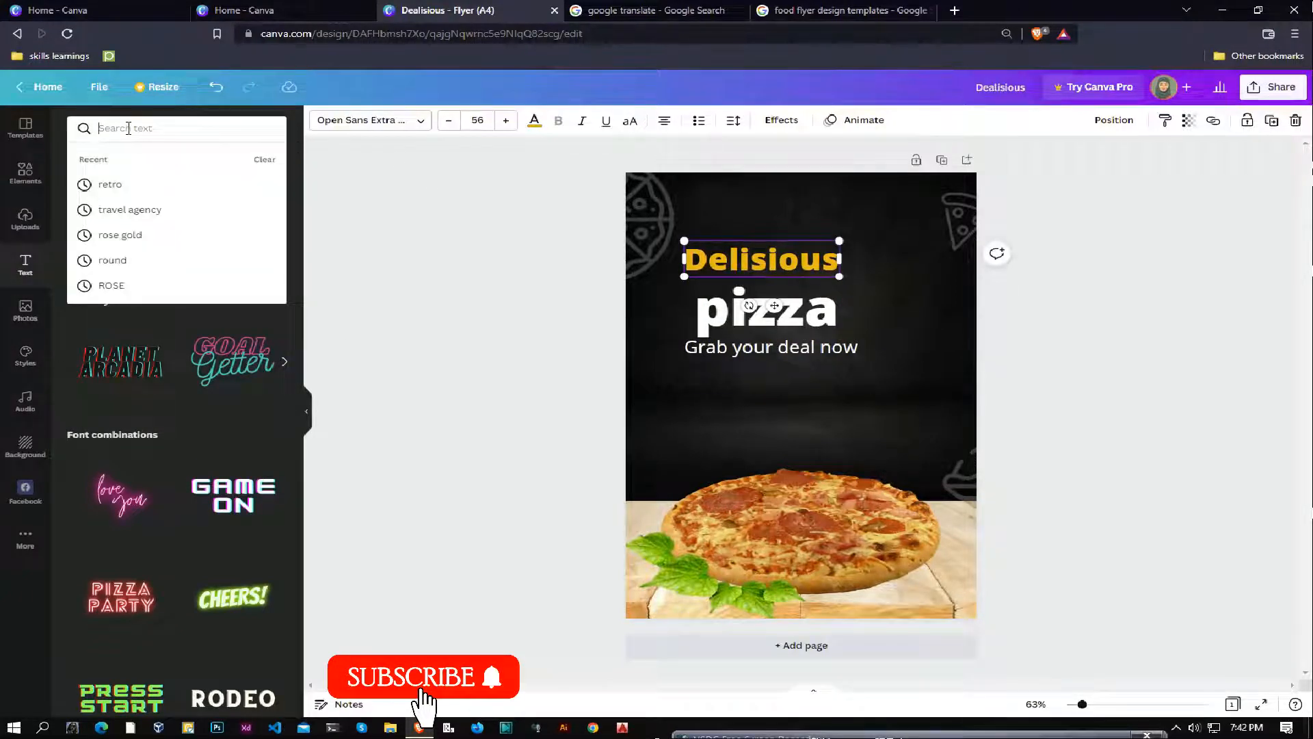
scroll(177, 410, down, 2)
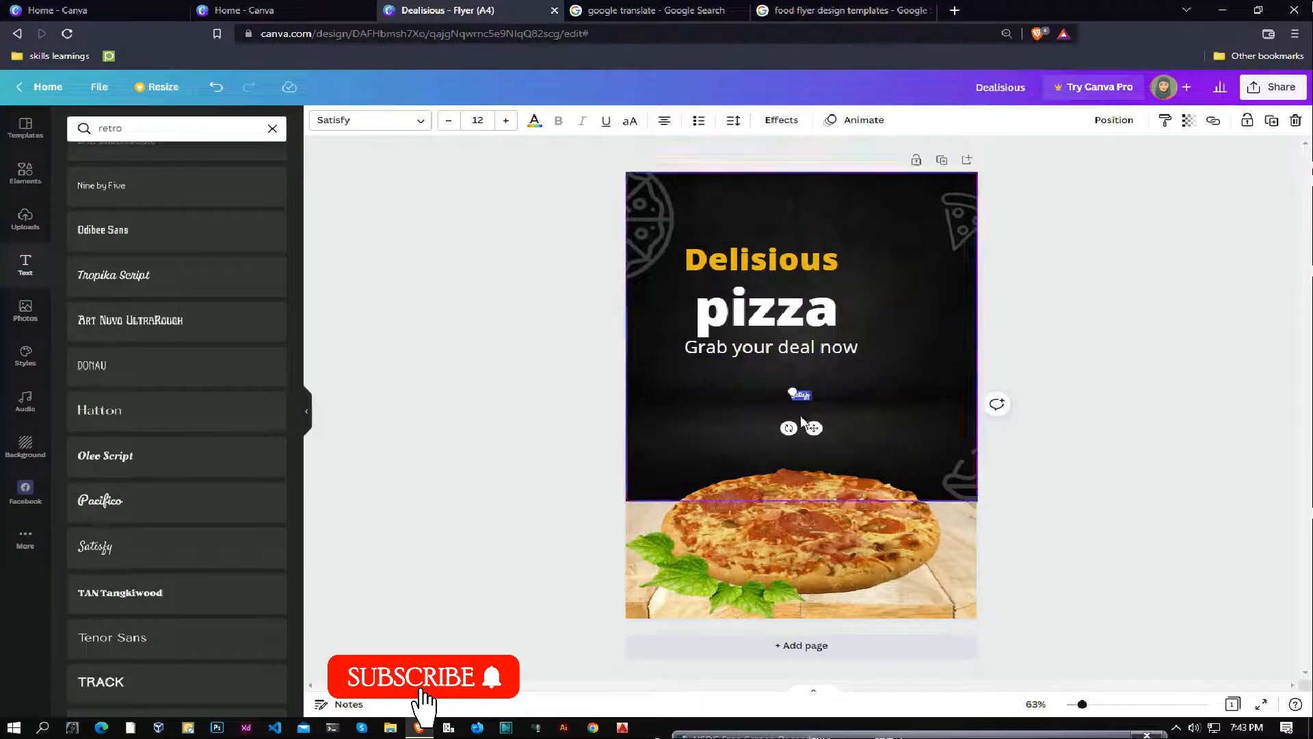
drag(791, 391, 673, 342)
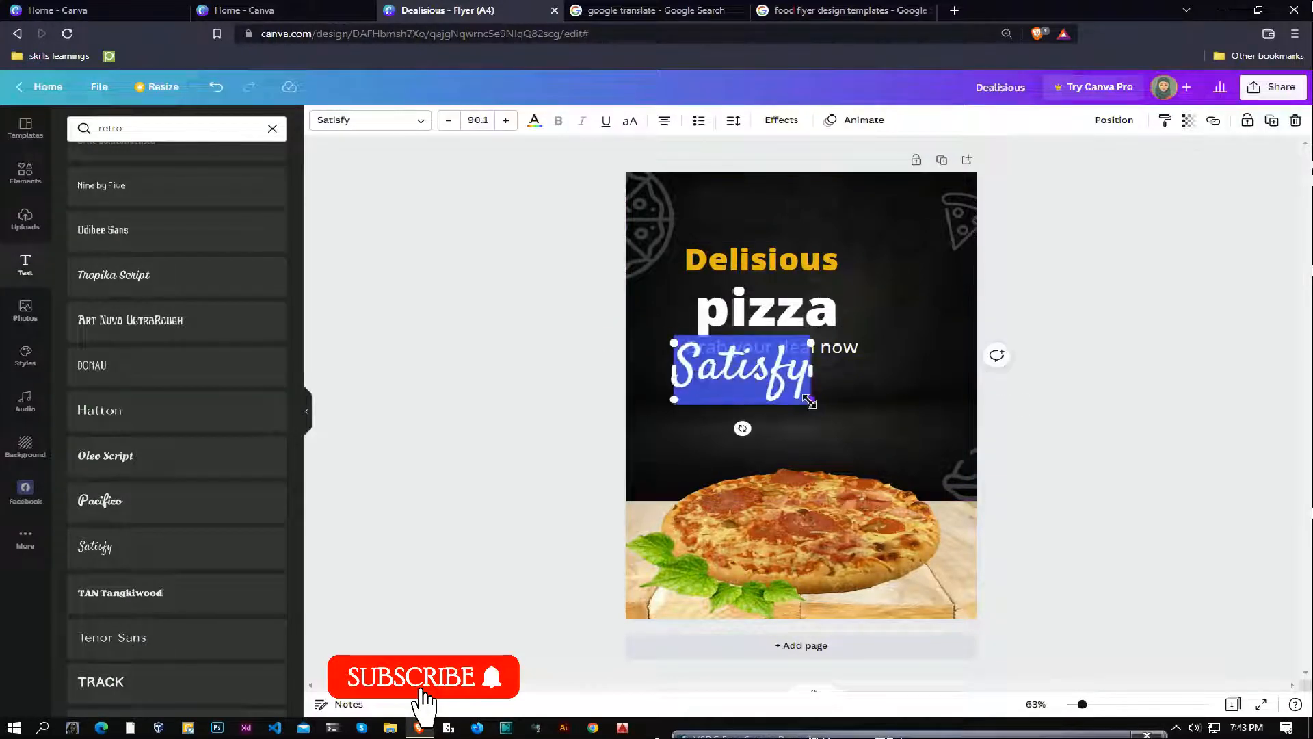
drag(812, 400, 736, 433)
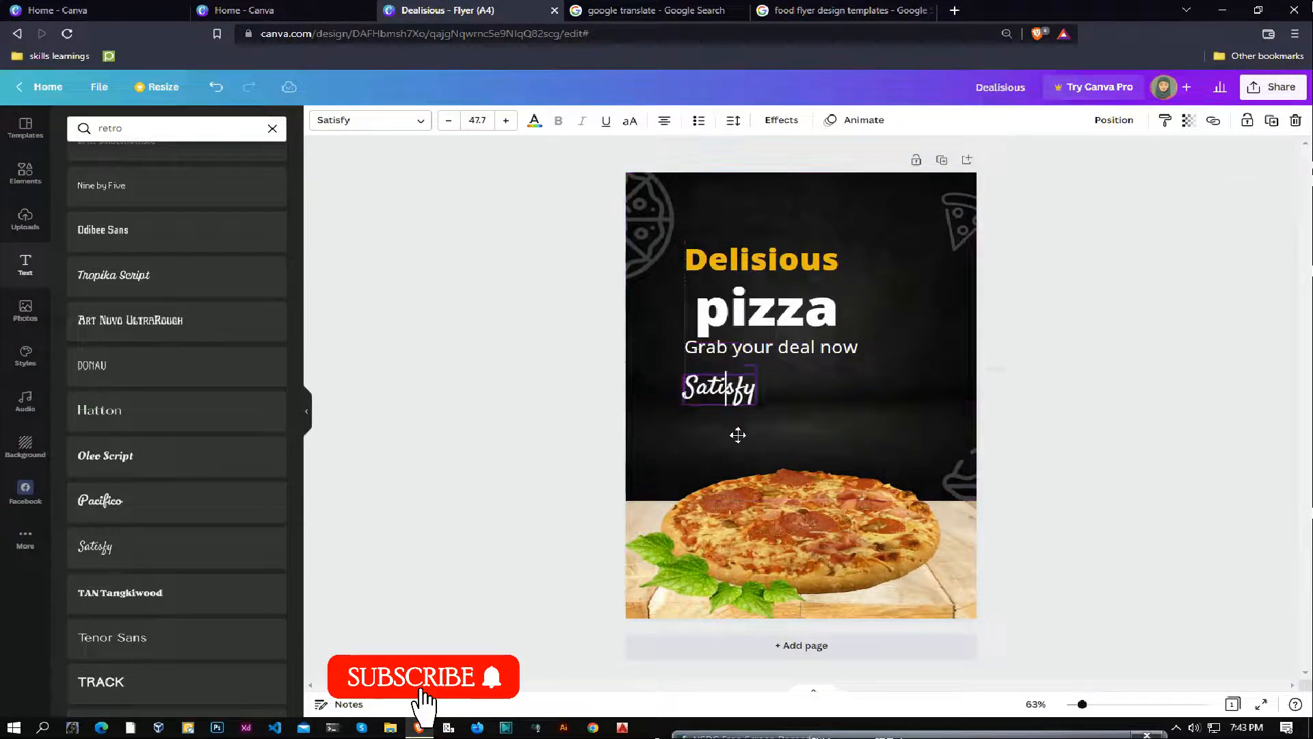
- Replace the Satisfy sample with "Grab your deal now", delete the plain subheading and fit the script version under "pizza"
click(857, 346)
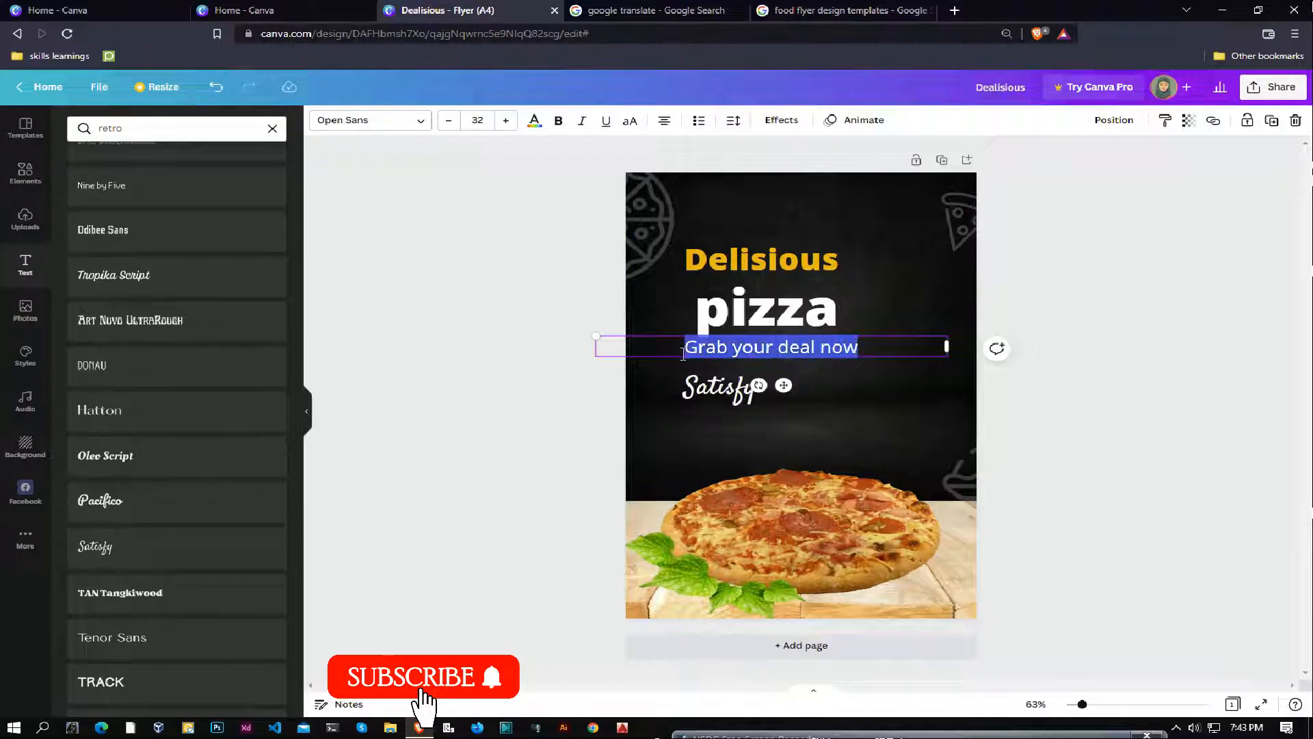
click(730, 394)
text(Grab your deal now)
click(770, 347)
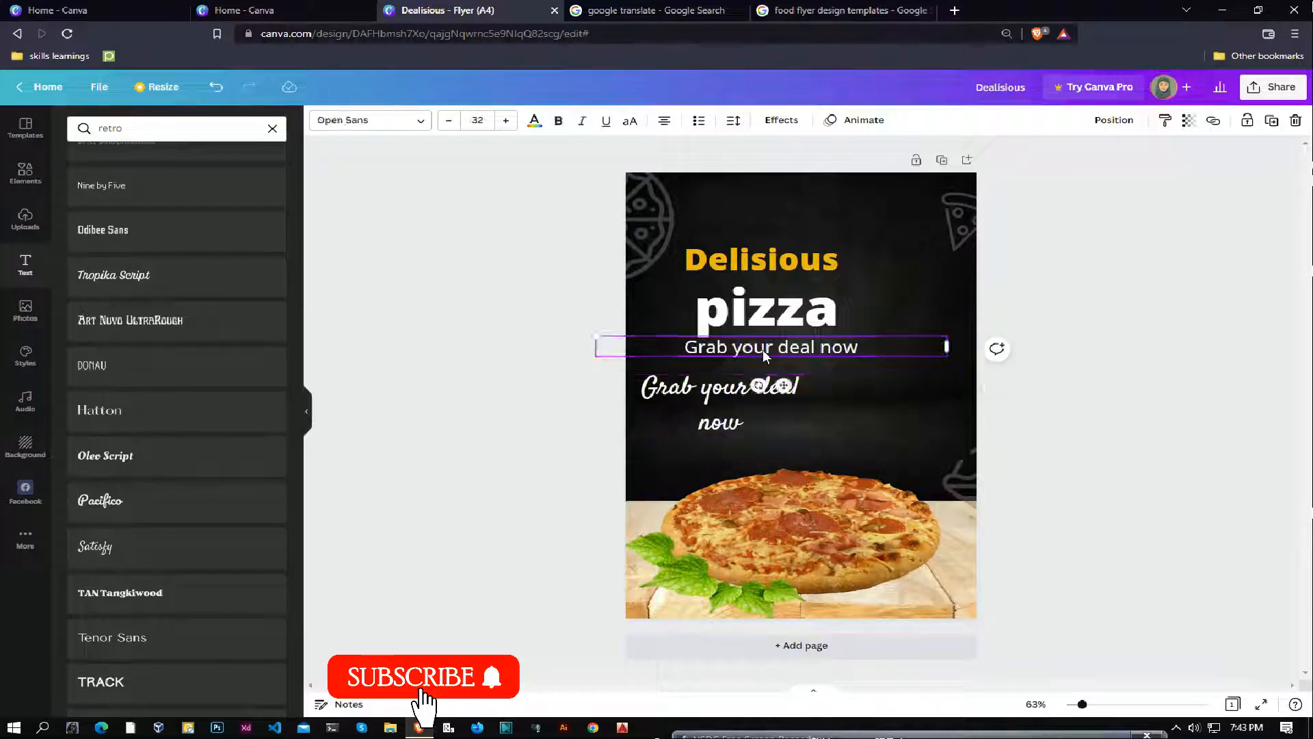
key(Delete)
drag(754, 392, 804, 367)
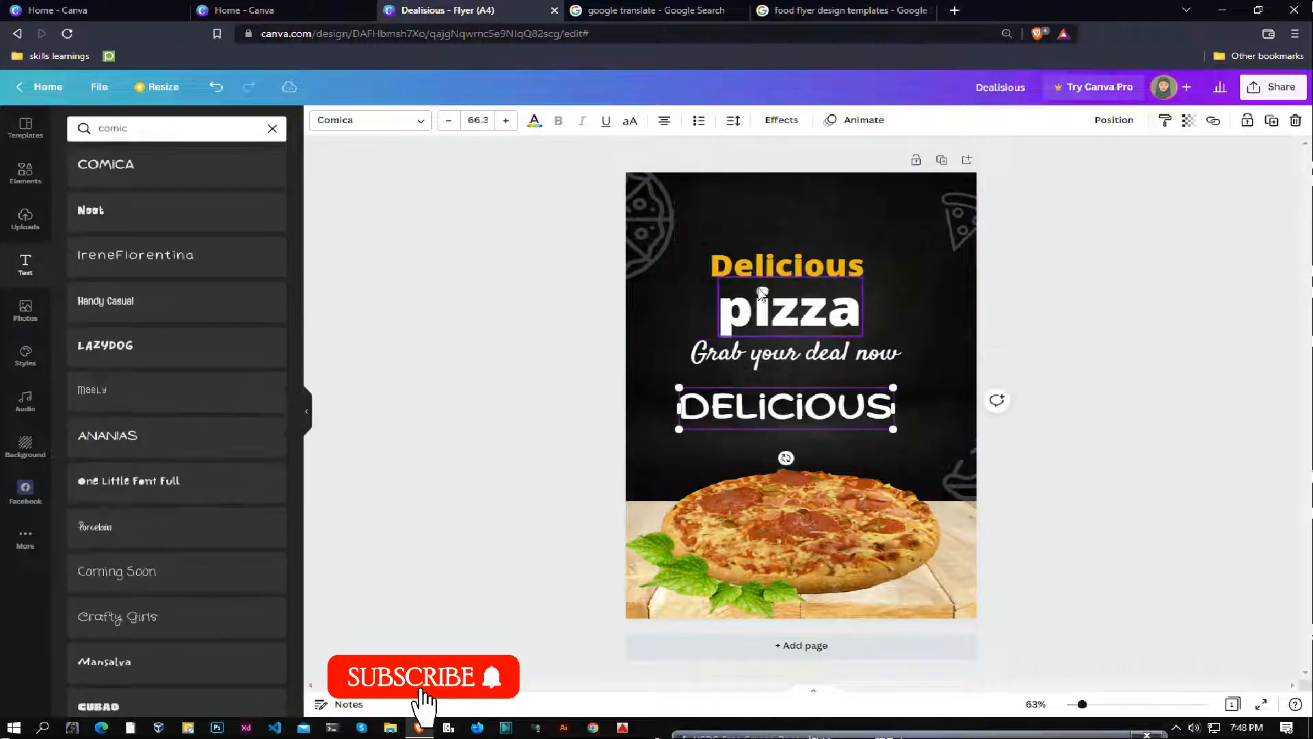
- Delete the yellow "Delicious" heading and move the Comica "DELICIOUS" text into its place above "pizza"
key(Delete)
drag(786, 413, 793, 264)
- Add a Comica text beneath the bold "pizza" word and replace its sample wording with "pizza" copied from that word
click(789, 311)
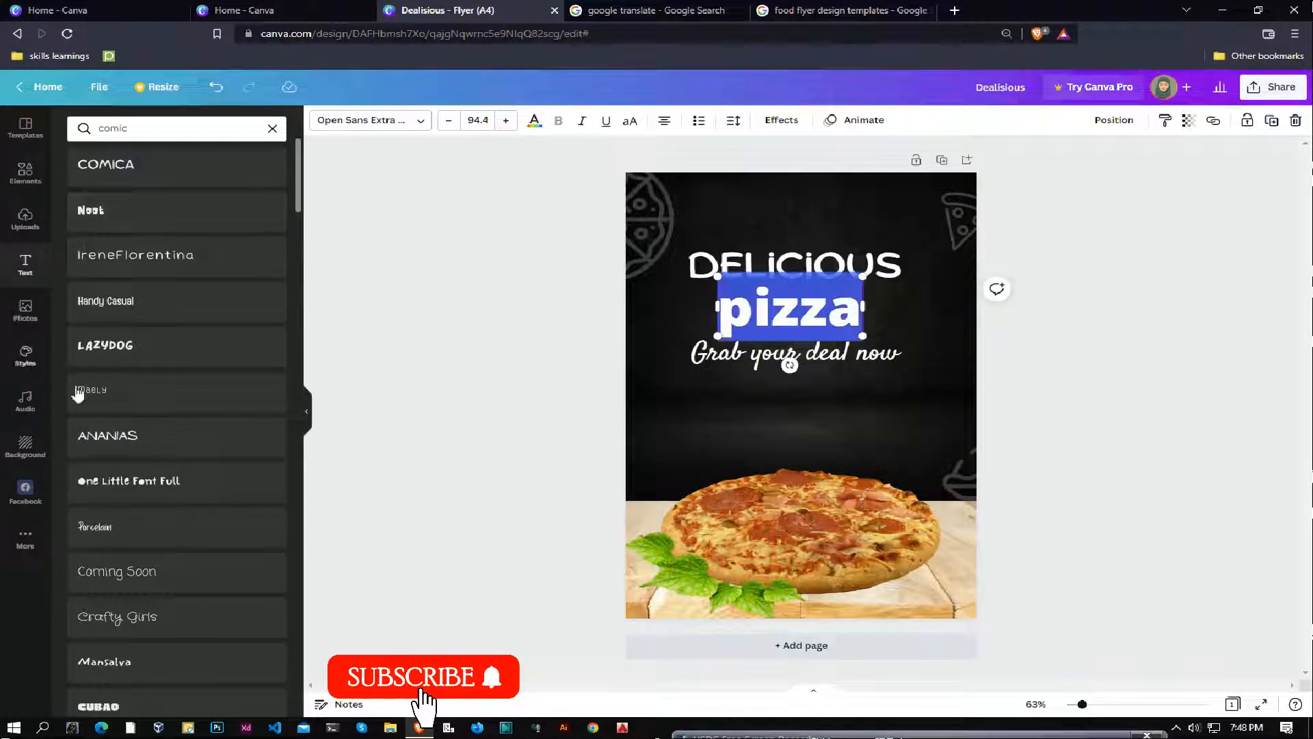
click(722, 359)
click(743, 313)
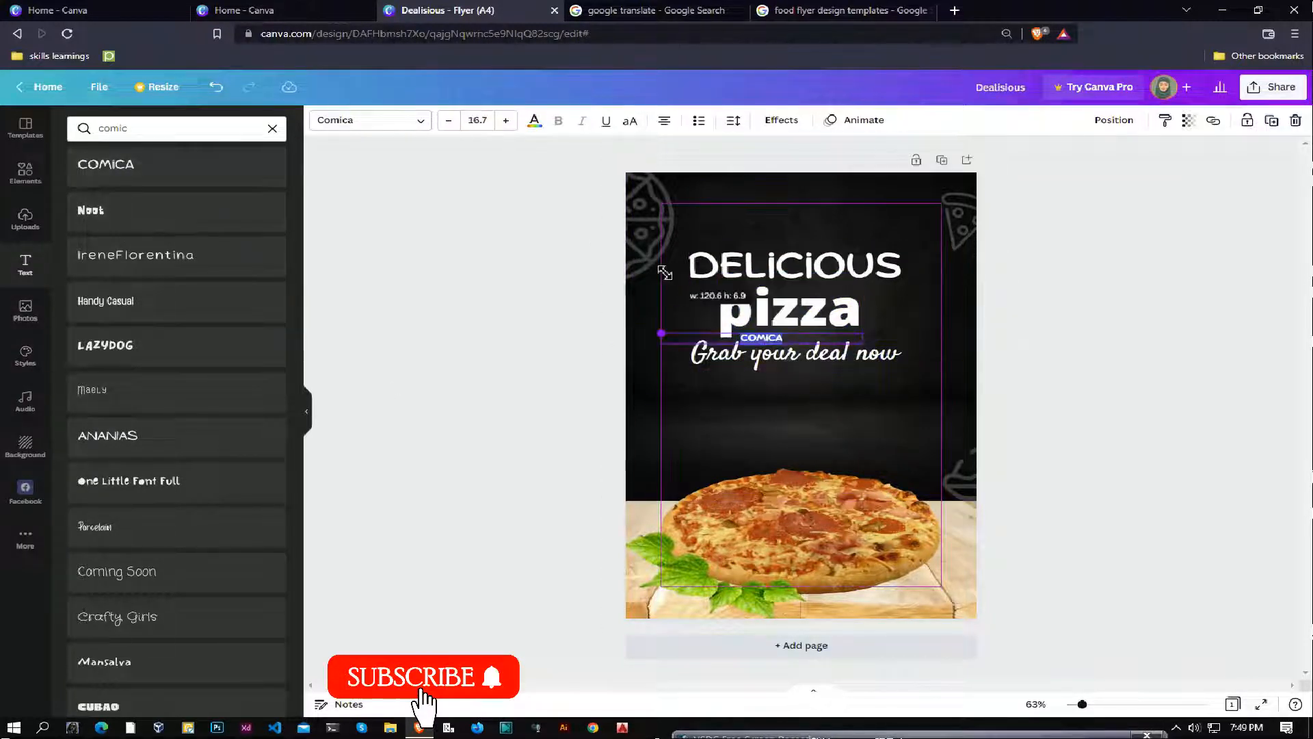
click(743, 313)
key(ctrl+c)
click(751, 341)
double_click(759, 338)
key(ctrl+v)
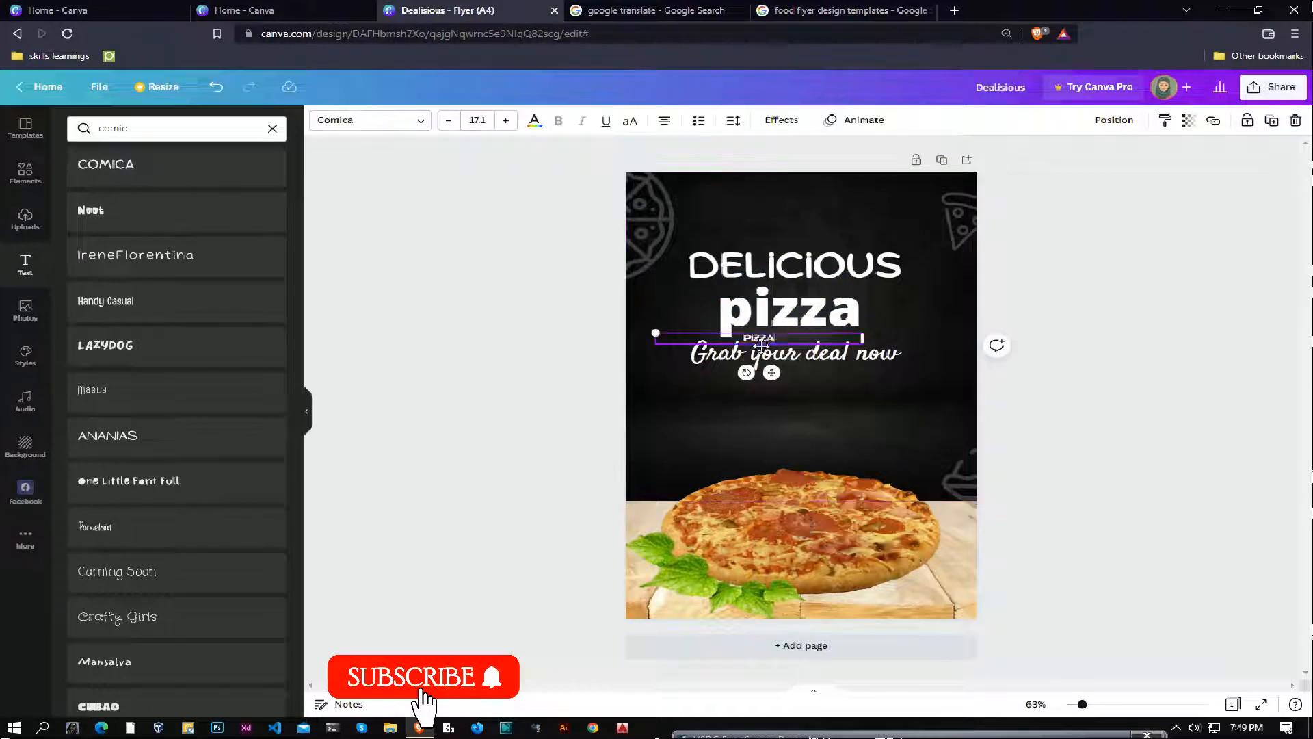
- Delete the bold Open Sans "pizza" word, move the Comica "PIZZA" into its place and set its size to 74
click(774, 314)
key(Delete)
drag(767, 338, 790, 308)
click(478, 126)
text(74)
key(Return)
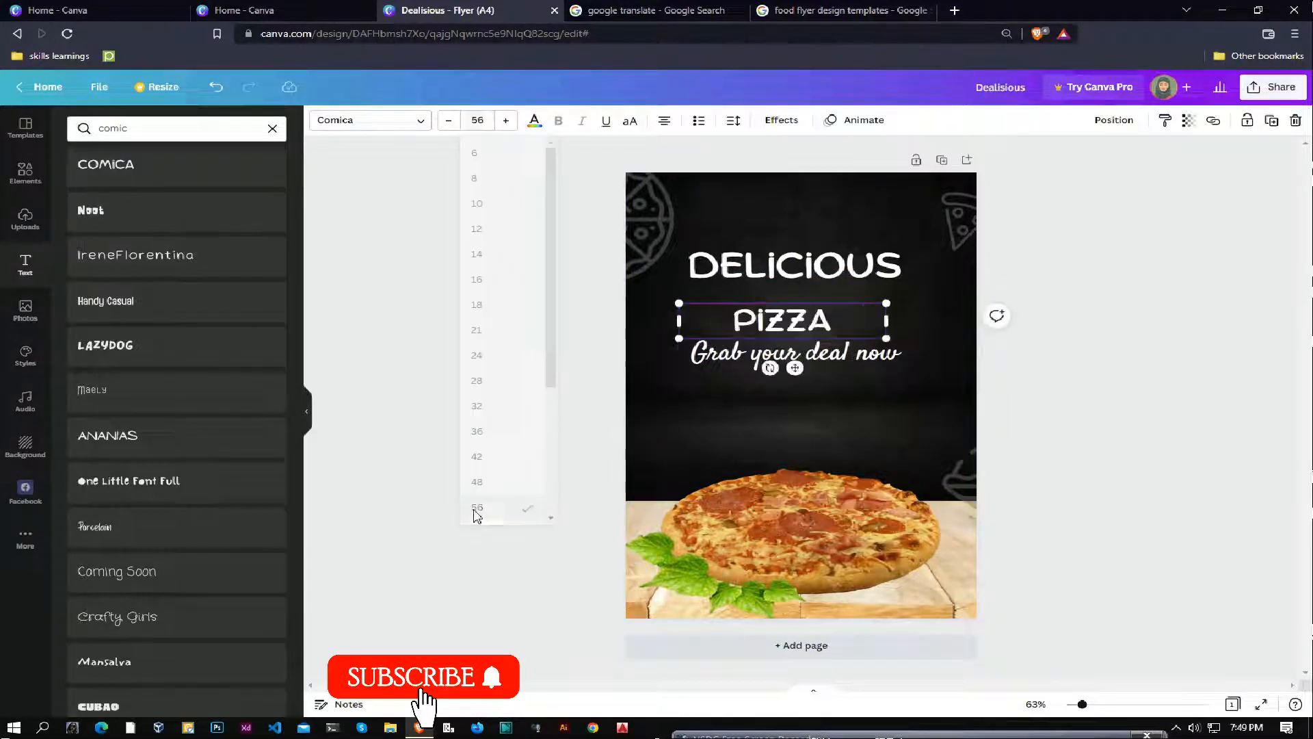
drag(789, 321, 774, 323)
- Shrink "DELICIOUS", enlarge "PIZZA" to about size 112 and stack both closely above the script tagline
click(705, 261)
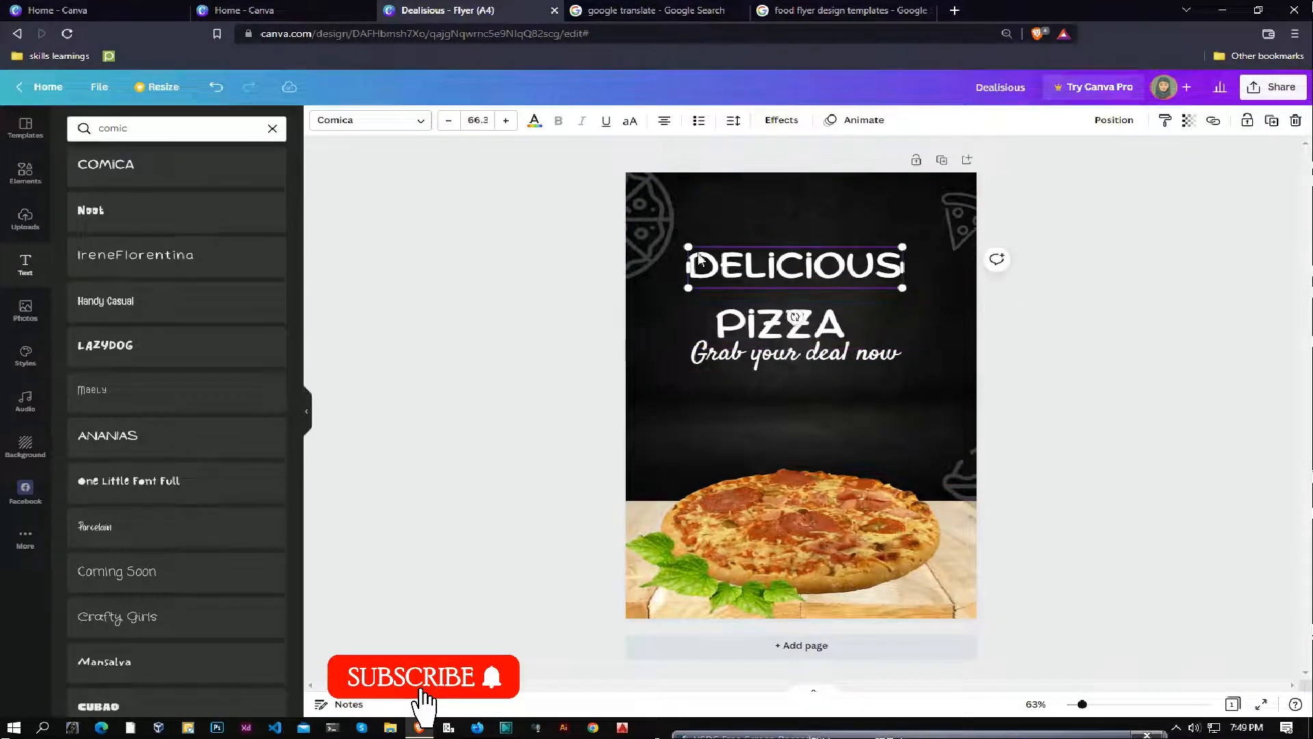
drag(687, 247, 738, 257)
click(747, 317)
drag(643, 302, 532, 145)
drag(697, 311, 777, 319)
click(1107, 220)
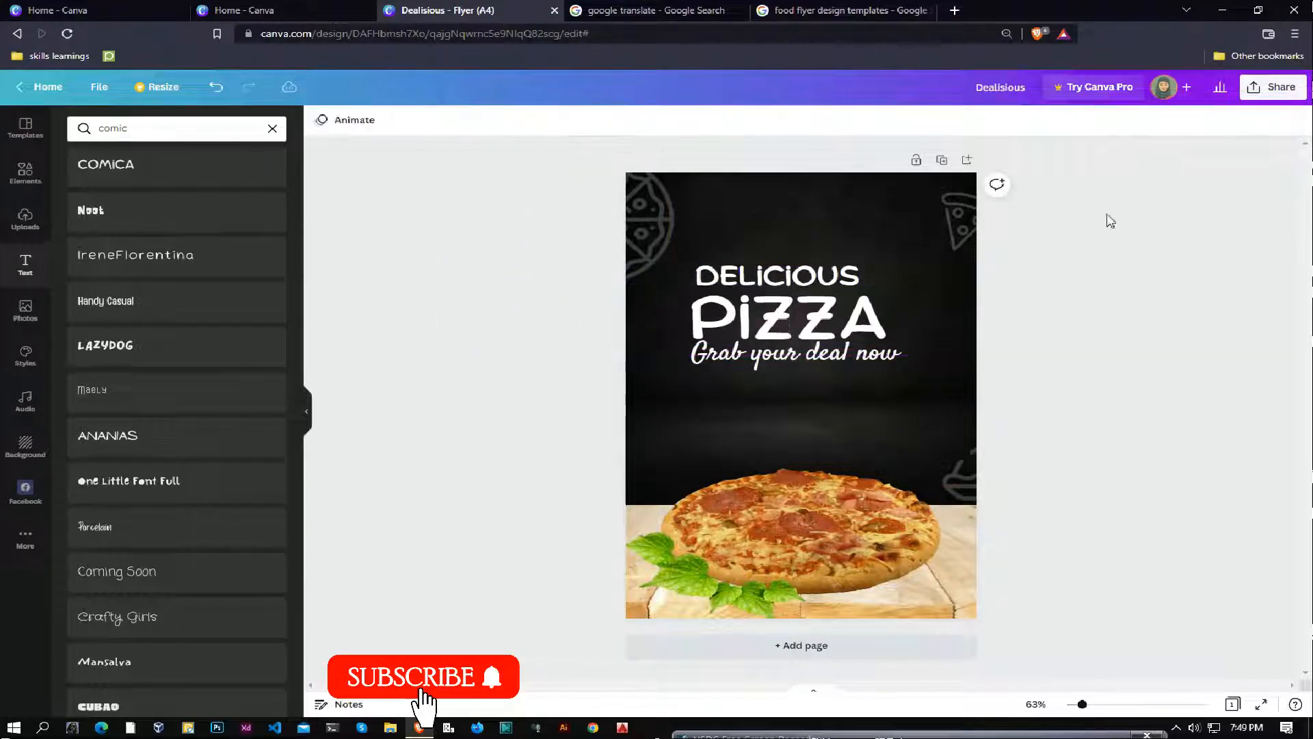
- Lock the pizza-slice outline, the bowl outline, the leaf garland and the pizza photo in place
click(963, 220)
click(1247, 120)
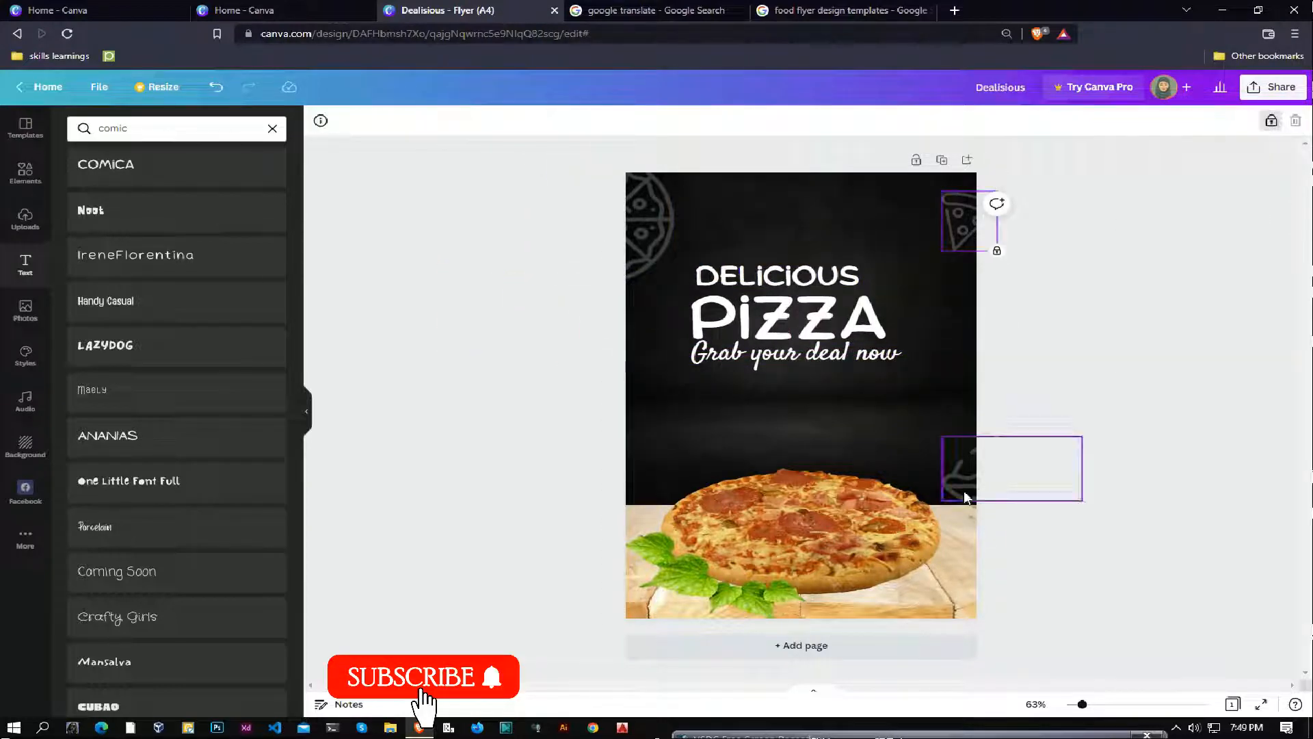
click(963, 490)
click(1247, 120)
click(677, 571)
click(1247, 121)
click(841, 542)
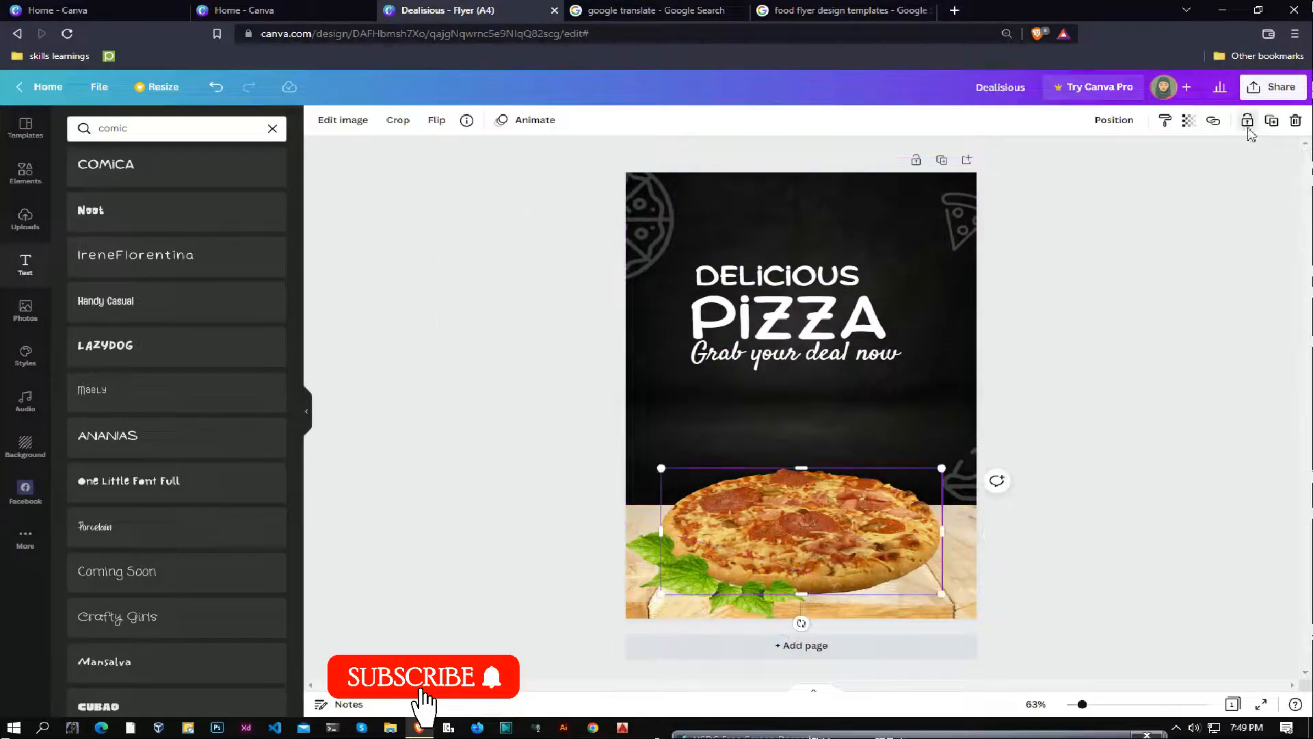
click(1248, 120)
click(1109, 498)
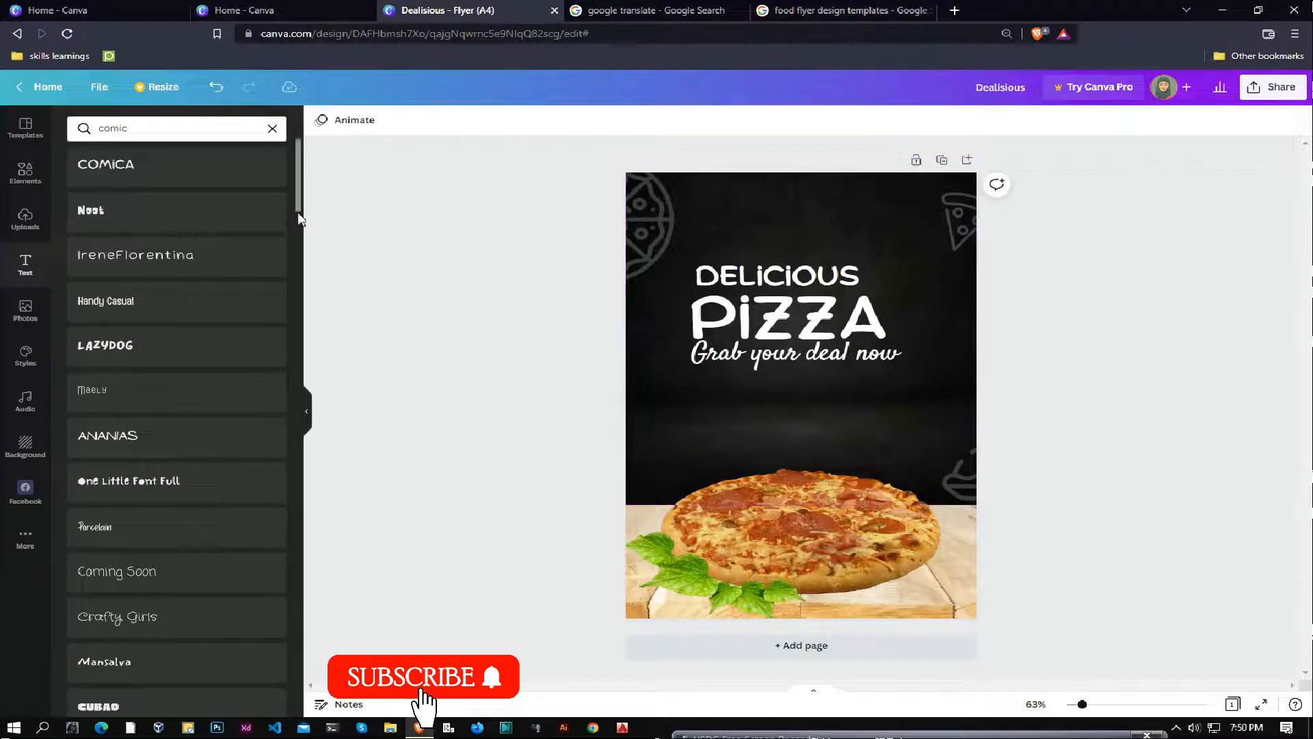
click(472, 311)
click(152, 130)
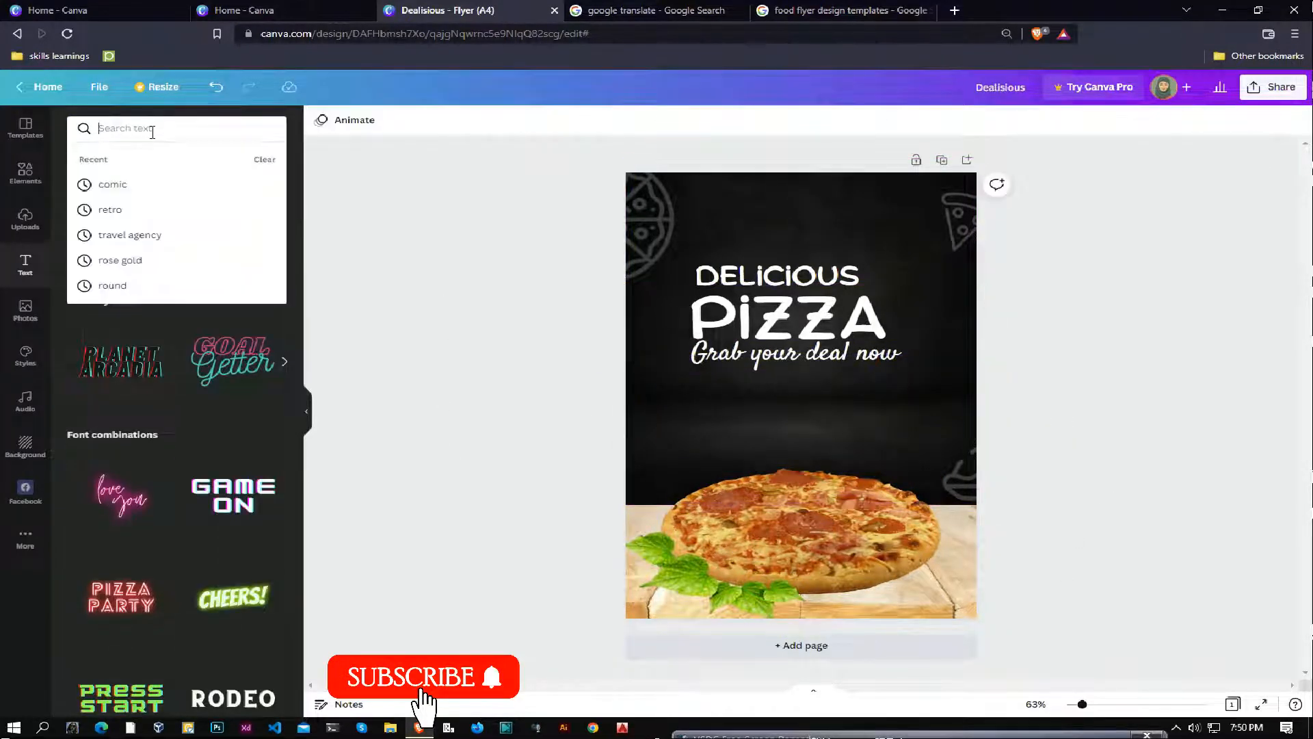
text(ri)
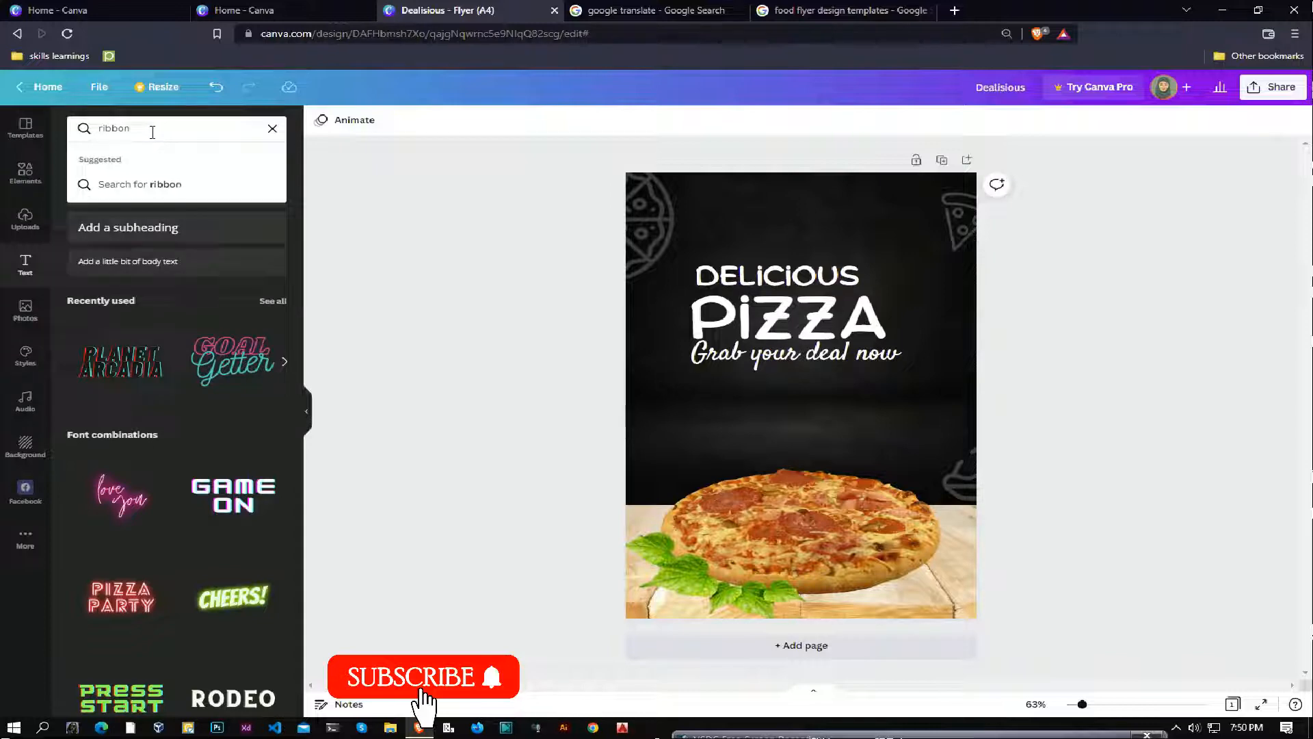
text(bbon)
key(Return)
- Search the elements library for "ribbon"
click(25, 171)
click(113, 130)
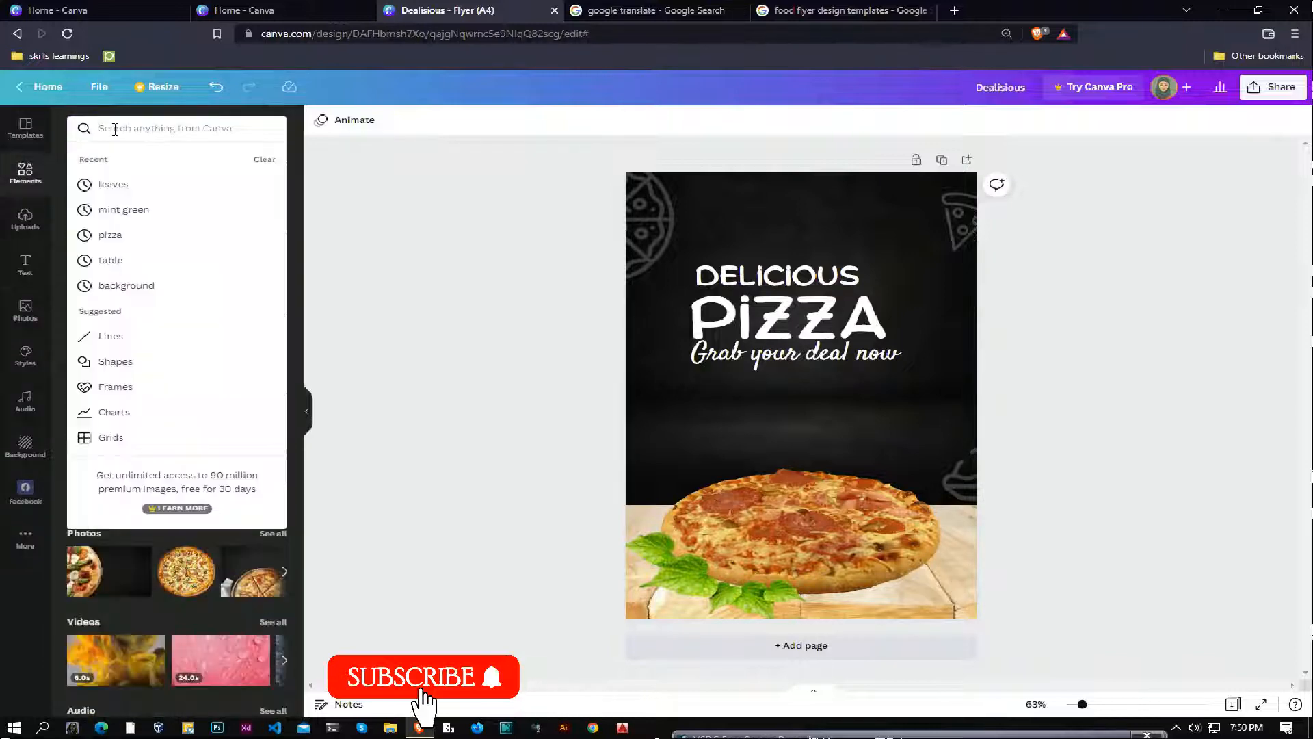
text(ribbon)
key(Return)
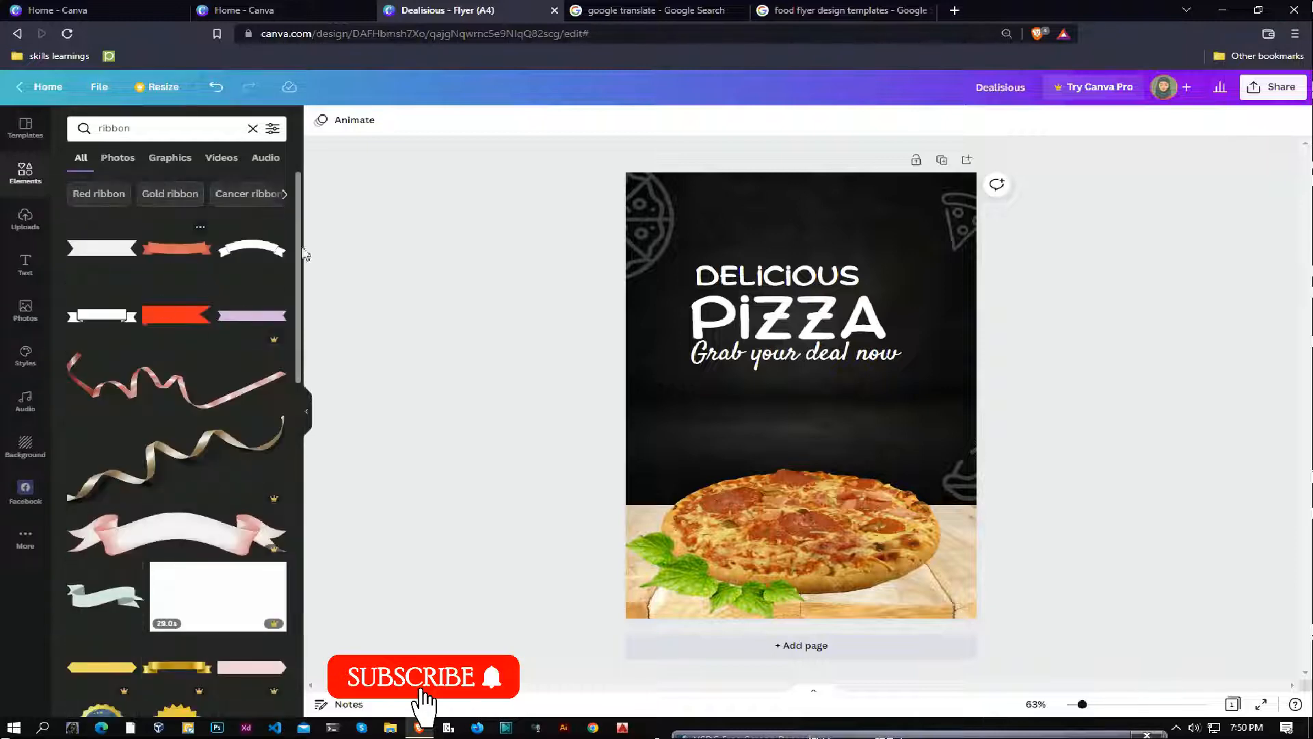
- Add the white curved ribbon banner below "PIZZA" and fit the "Grab your deal now" tagline onto it as black curved text
click(263, 251)
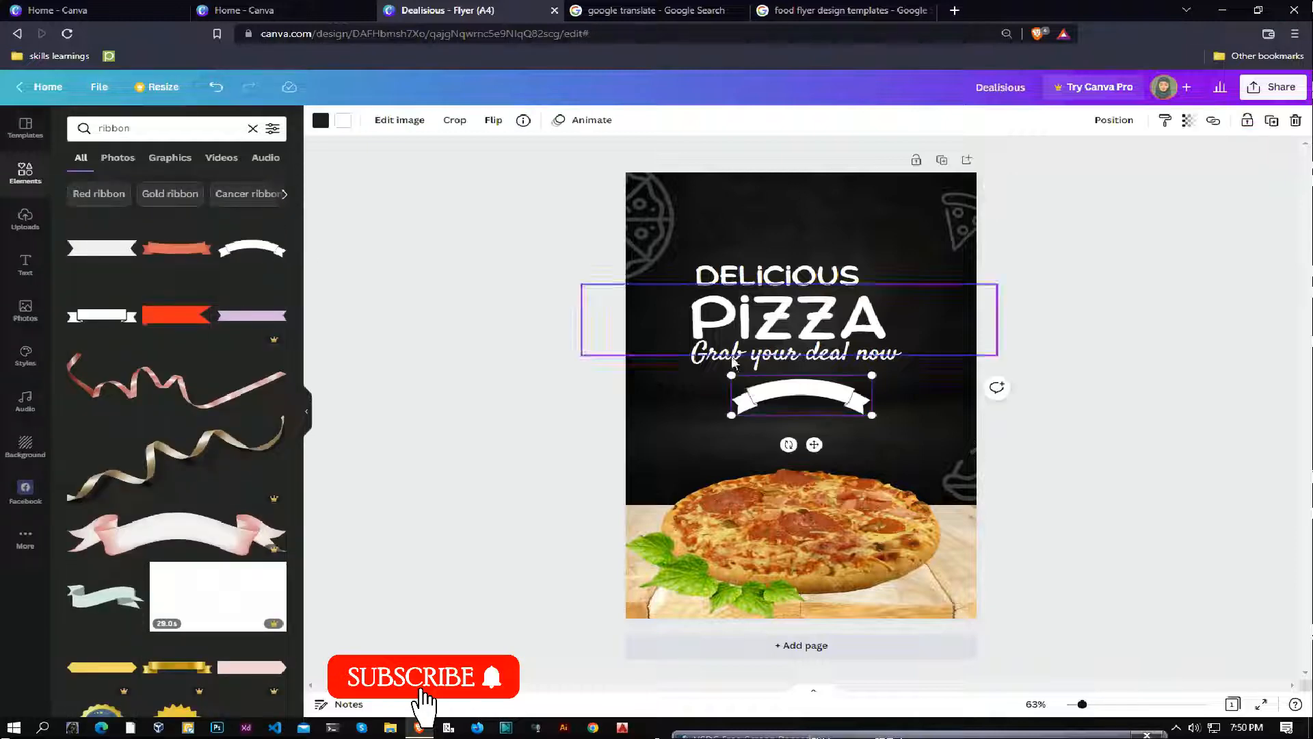
click(698, 363)
click(781, 120)
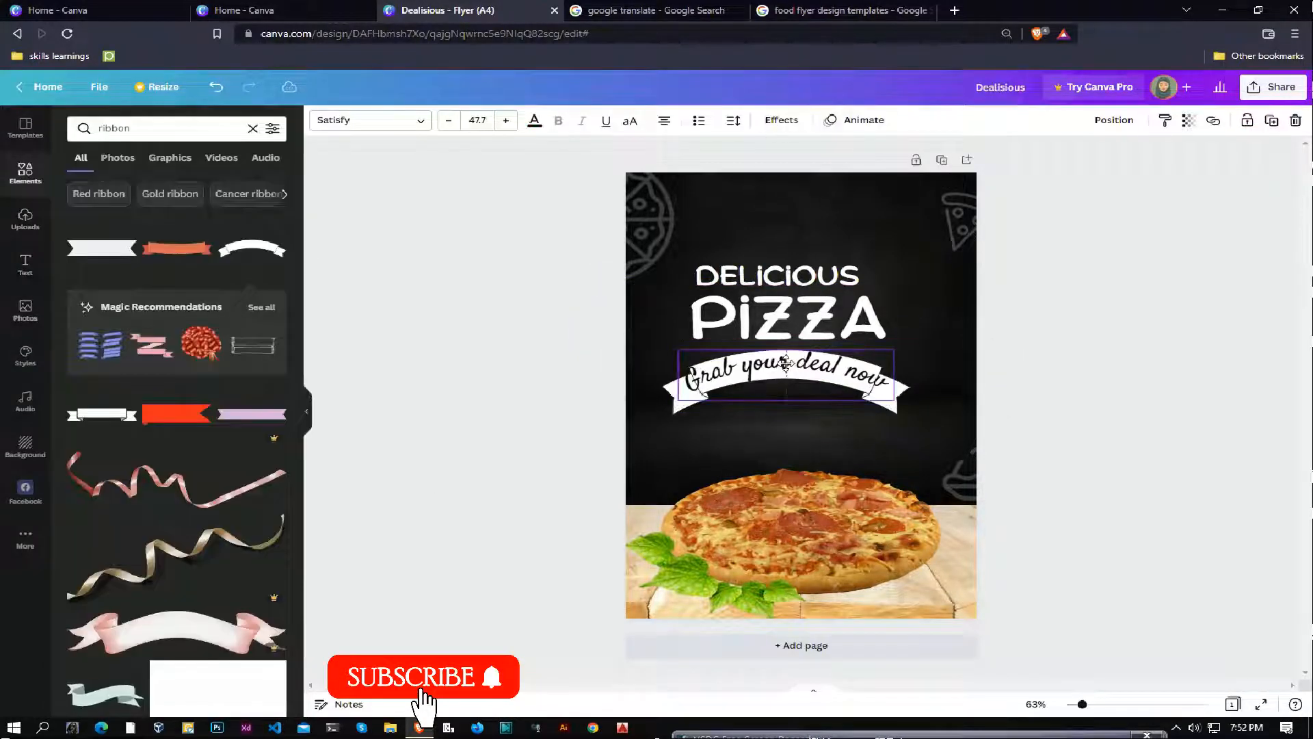
- Recolour the ribbon banner's outline and white fill with tan shades from the photo colours
click(737, 376)
click(320, 120)
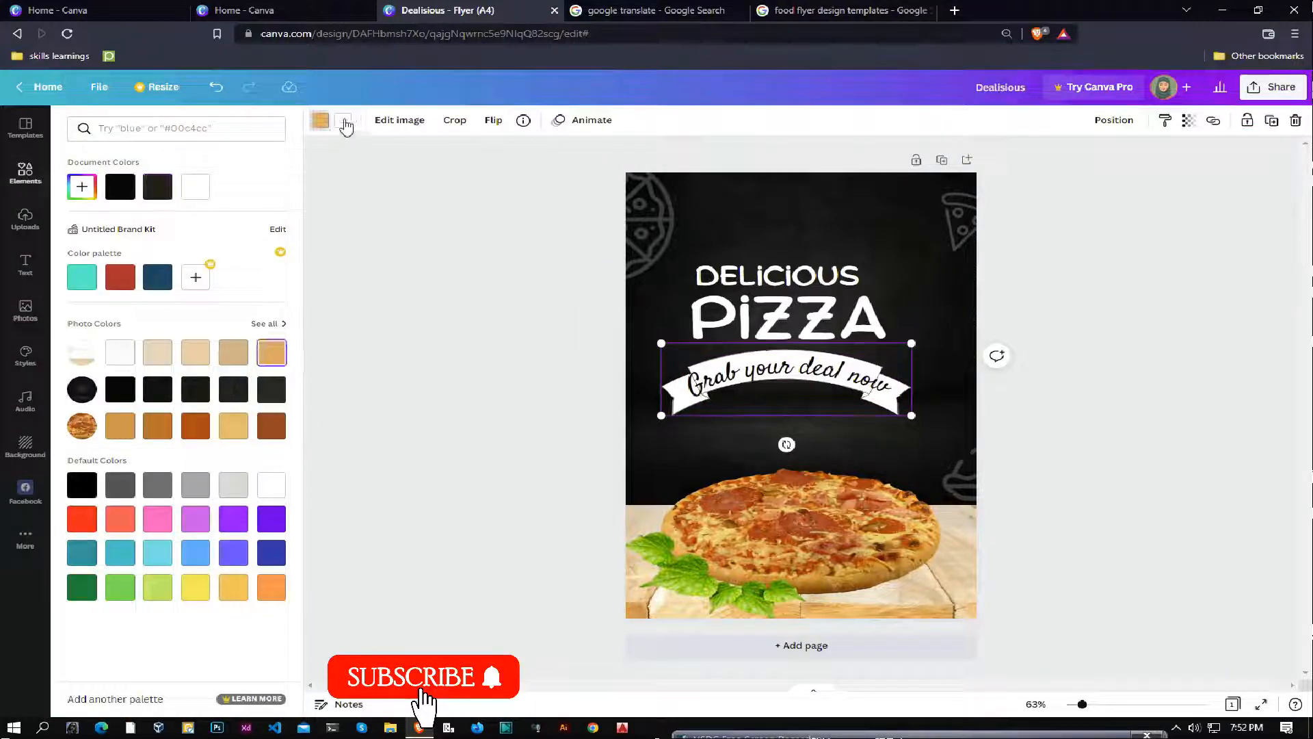
click(240, 354)
click(314, 123)
click(915, 281)
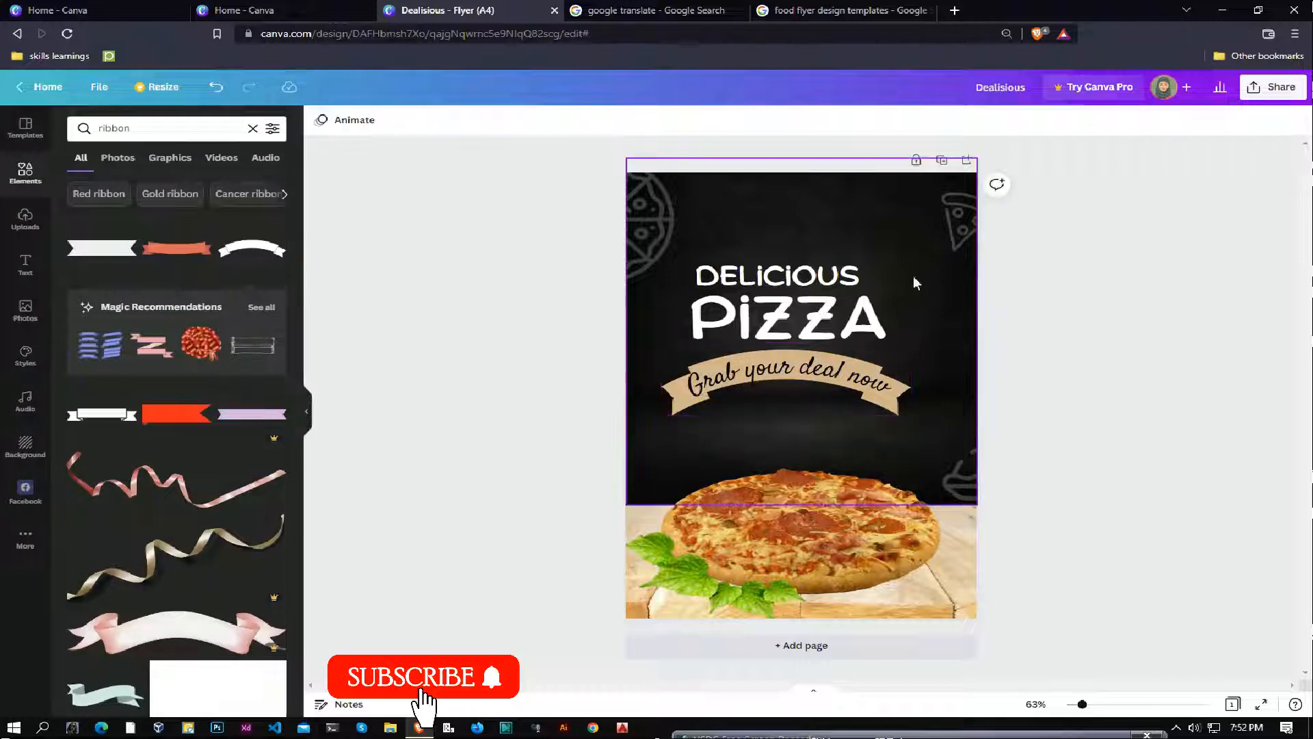
- Move the "DELICIOUS" and "PIZZA" headline words higher, then group the ribbon with its tagline and centre the group directly beneath them
drag(798, 277, 805, 250)
drag(807, 331, 807, 308)
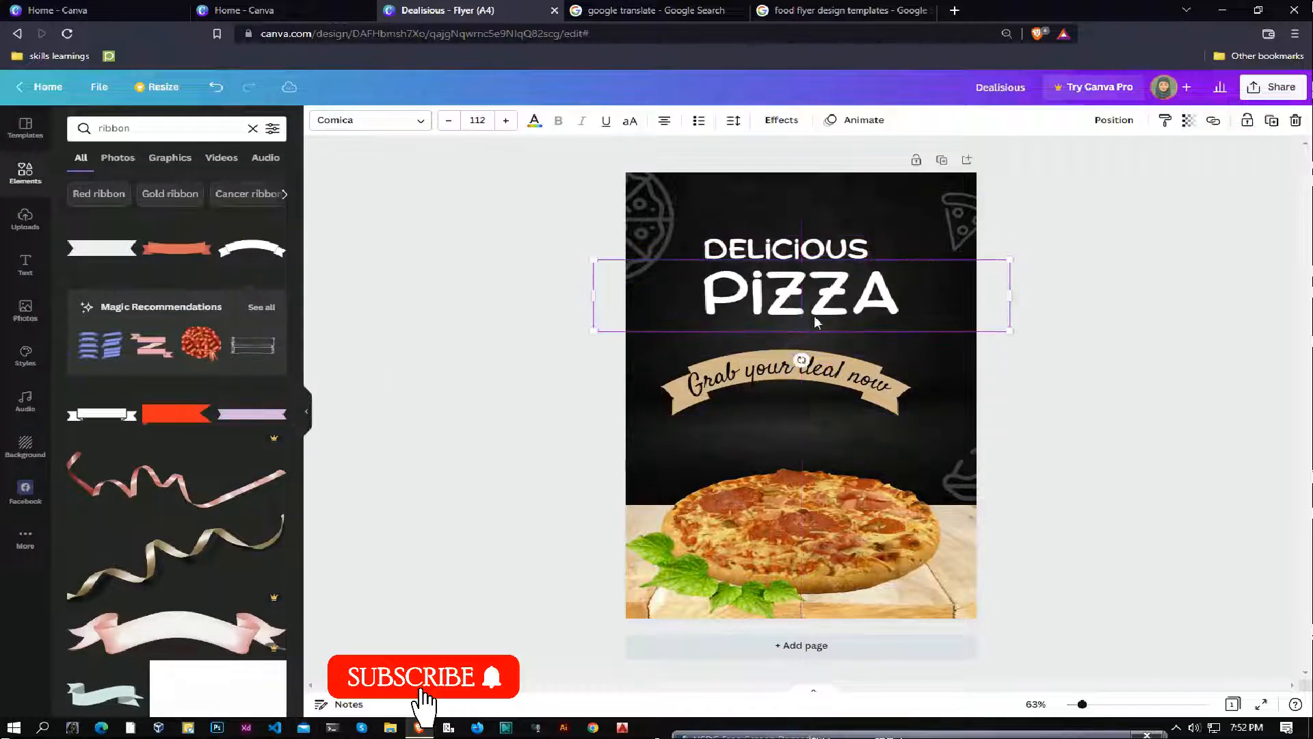
click(869, 362)
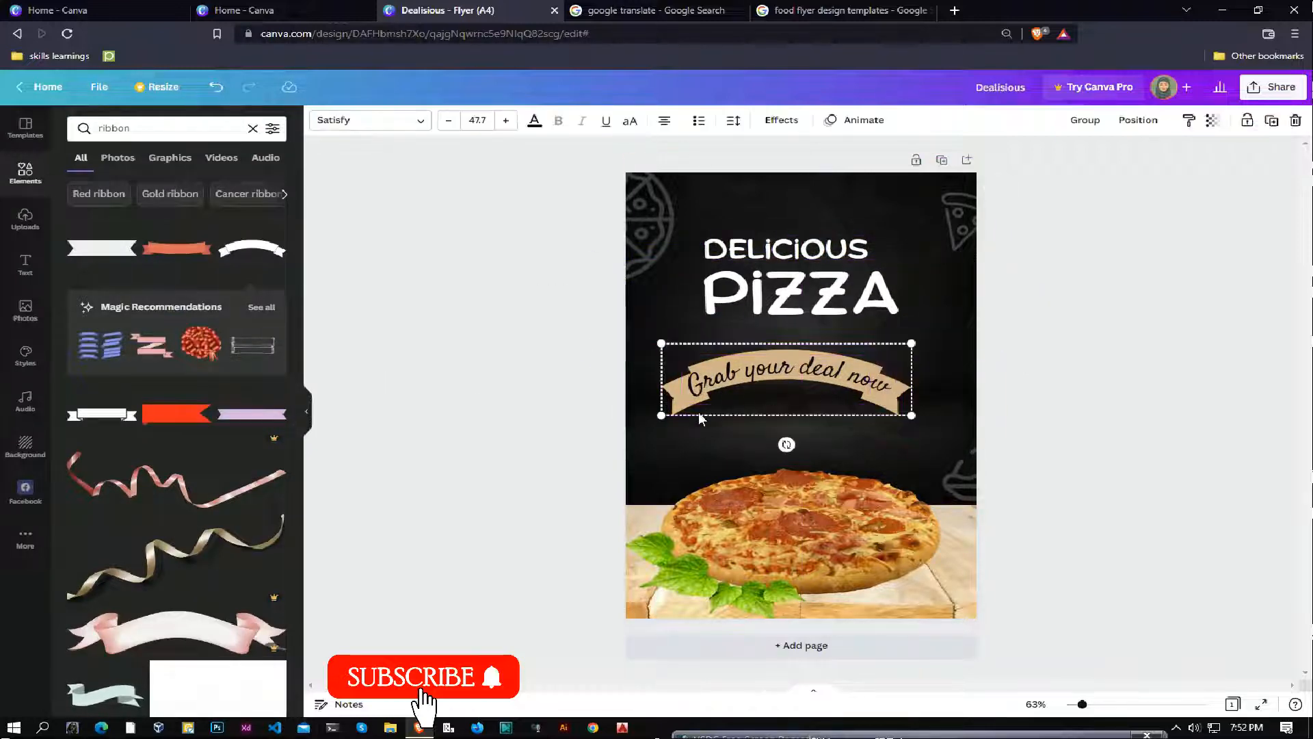
double_click(744, 372)
click(551, 357)
click(826, 369)
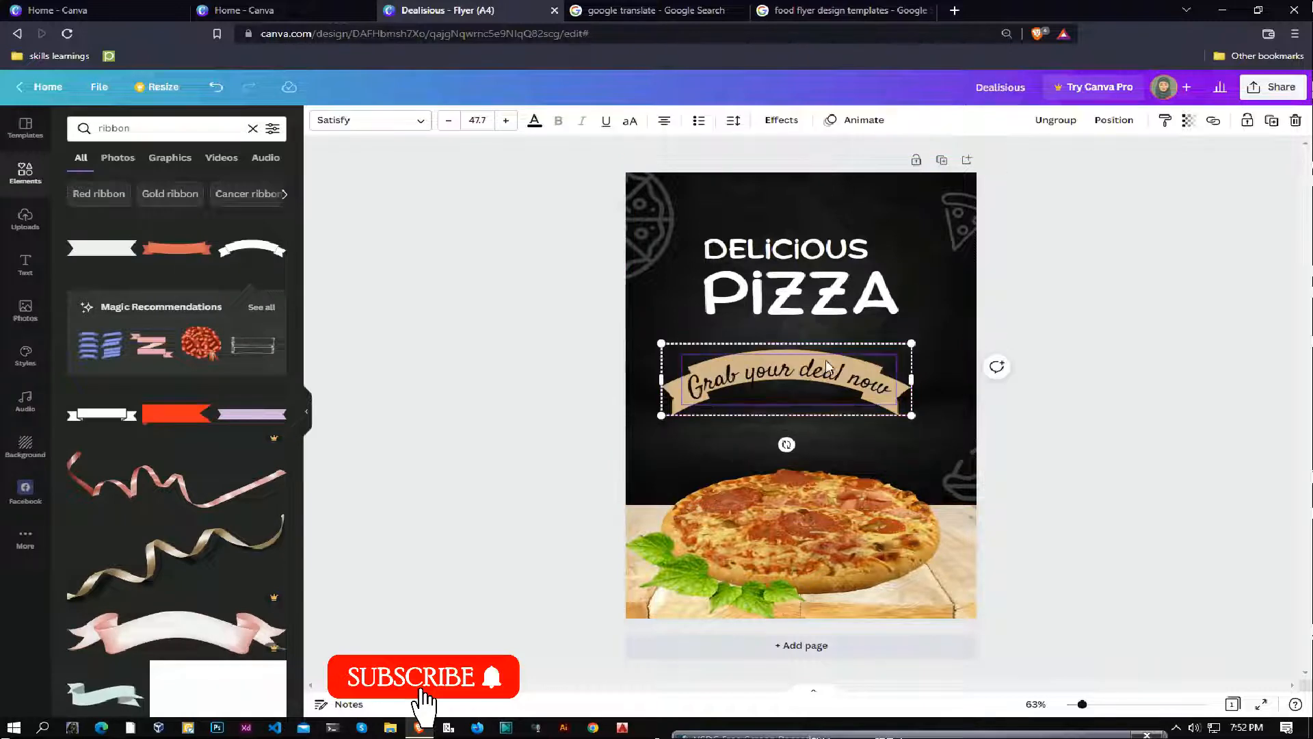
drag(807, 372, 822, 345)
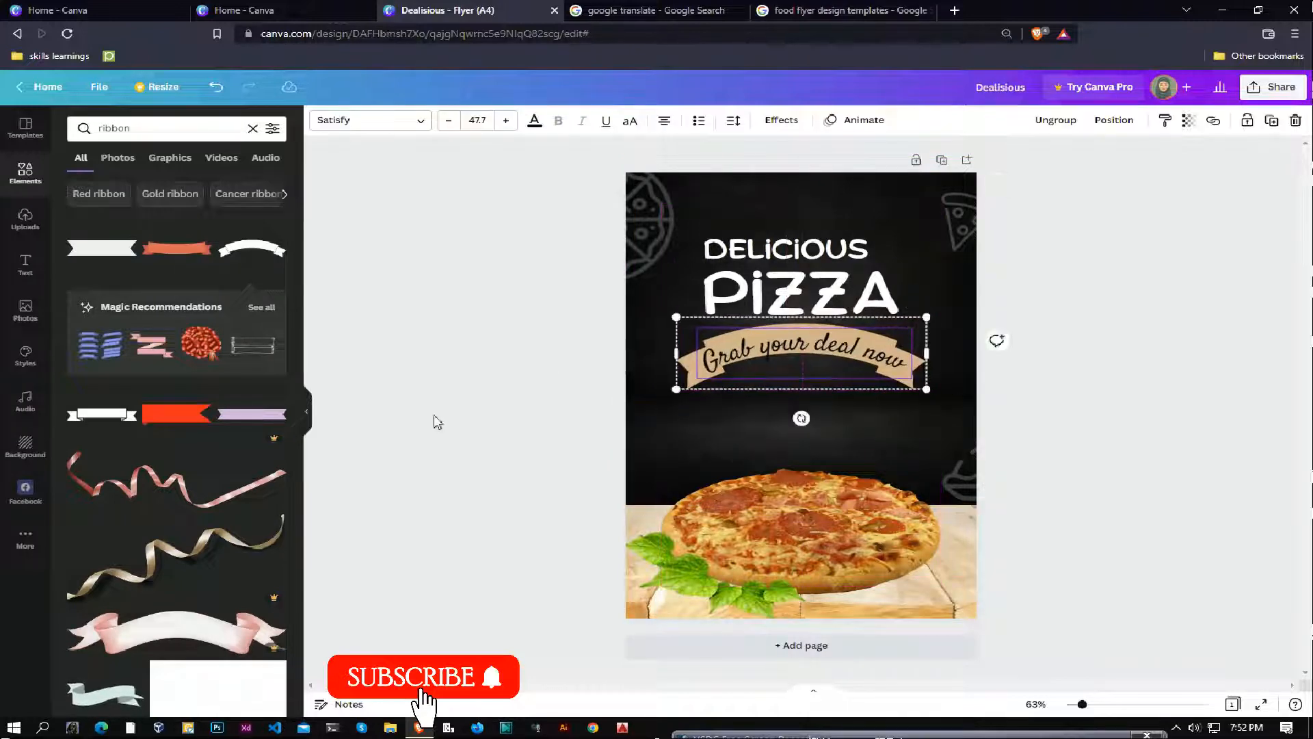
click(434, 422)
- Add another copy of the recently used leaf garland, shrink it and place it on the upper right end of the ribbon
click(252, 129)
click(254, 231)
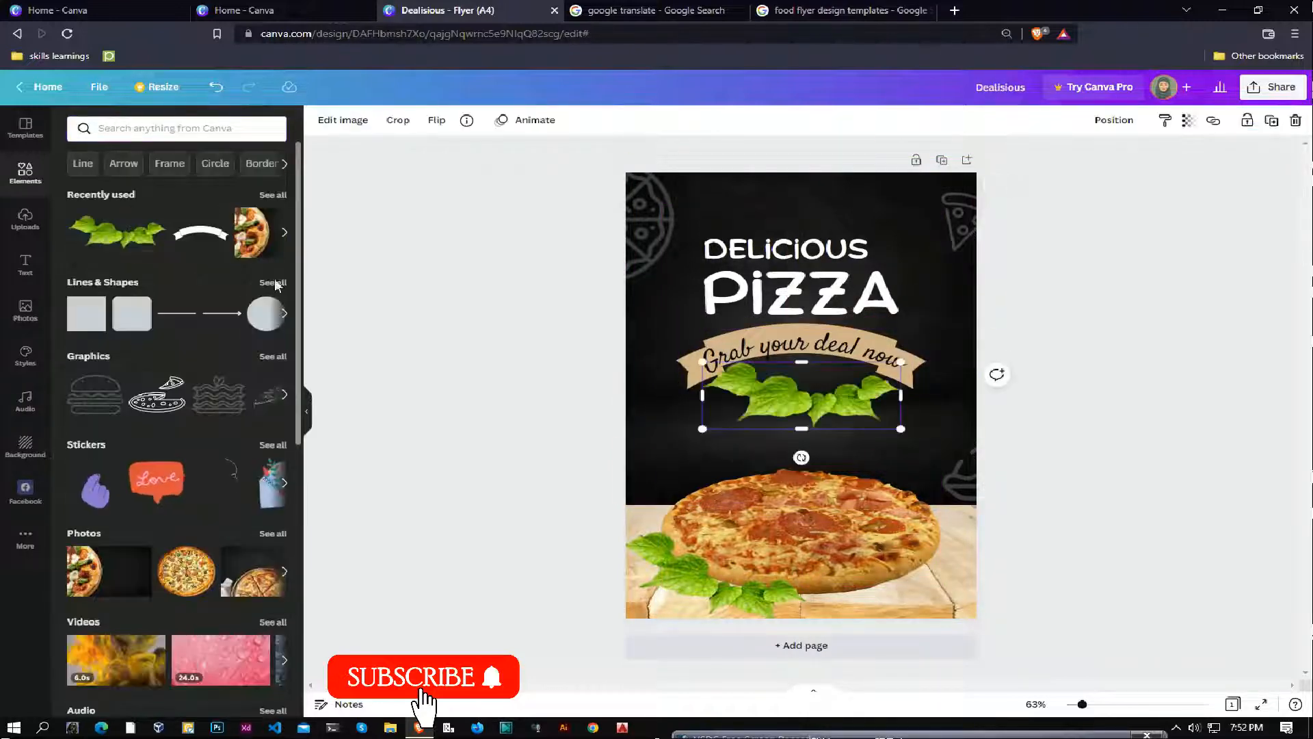
drag(796, 411, 798, 469)
click(600, 634)
drag(915, 431, 776, 475)
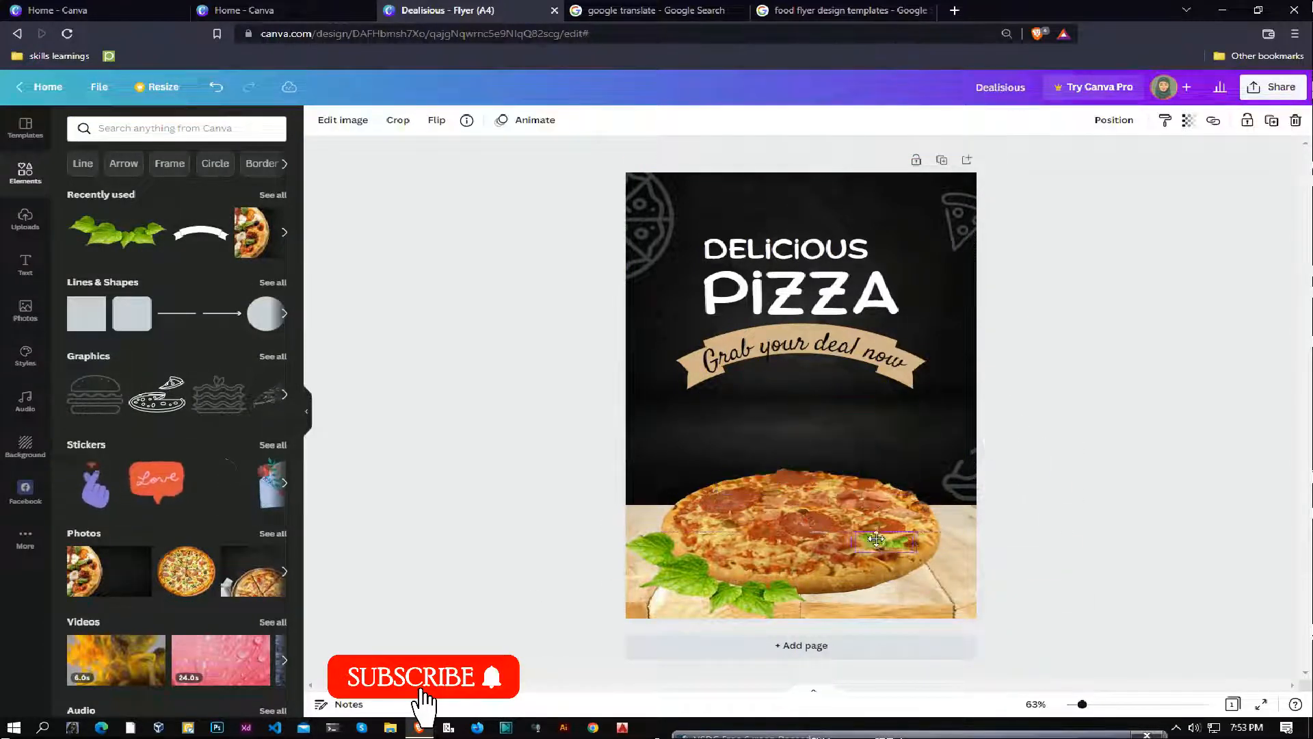
drag(889, 345, 916, 339)
click(354, 355)
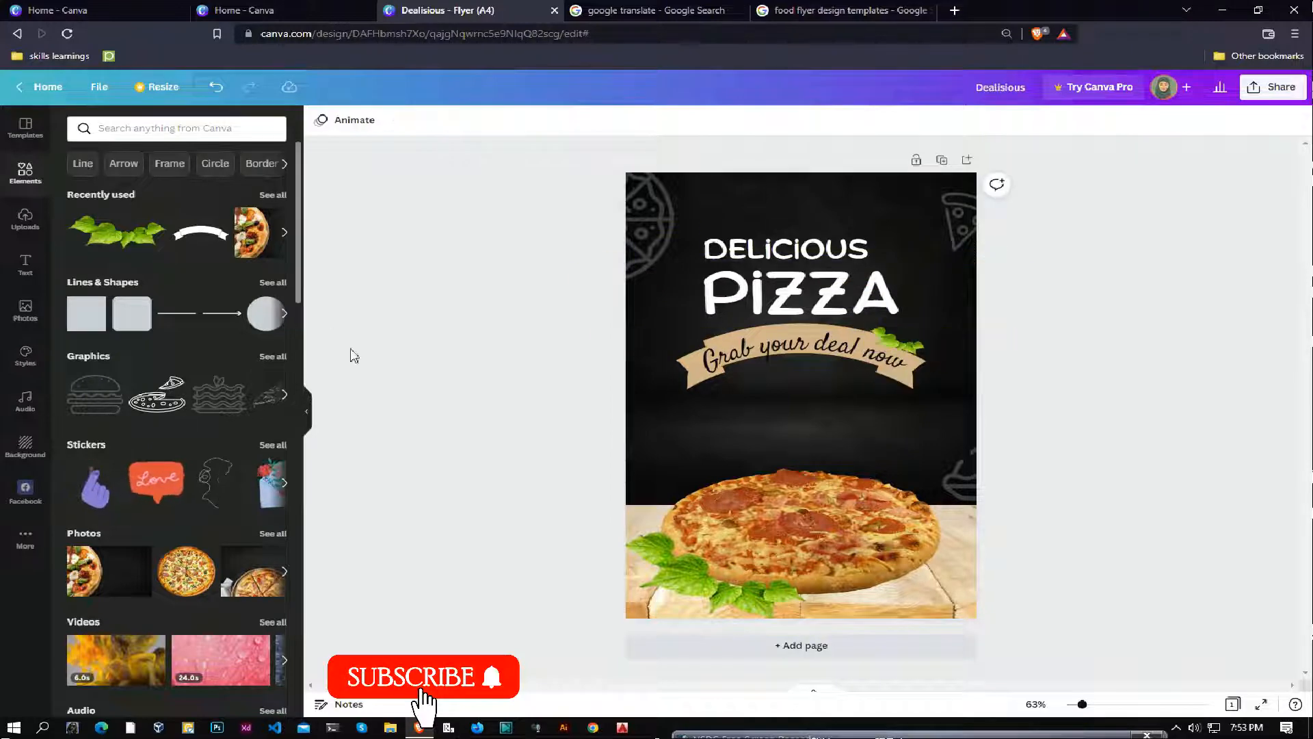
- Add a circle shape below the ribbon and fill it with light orange from the document colours
click(87, 315)
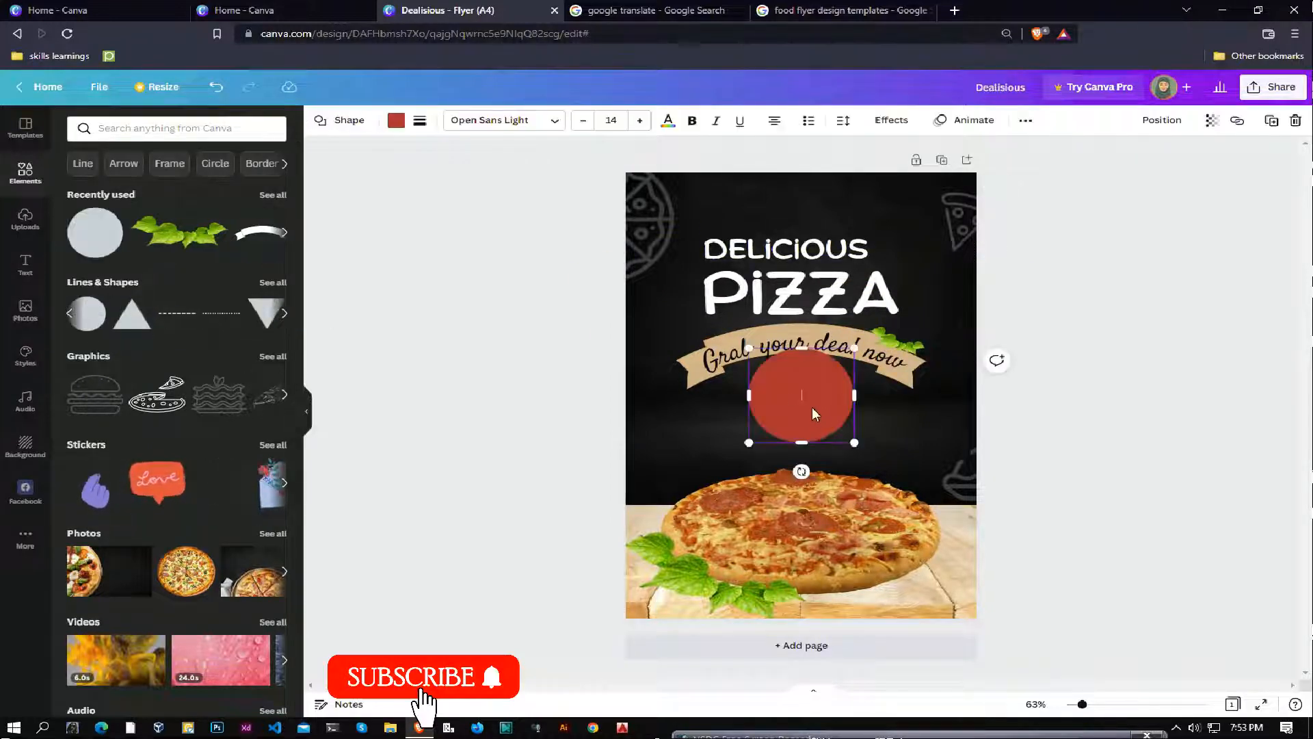
mouse_move(812, 413)
mouse_down()
mouse_move(732, 424)
mouse_move(705, 466)
mouse_move(796, 432)
mouse_up()
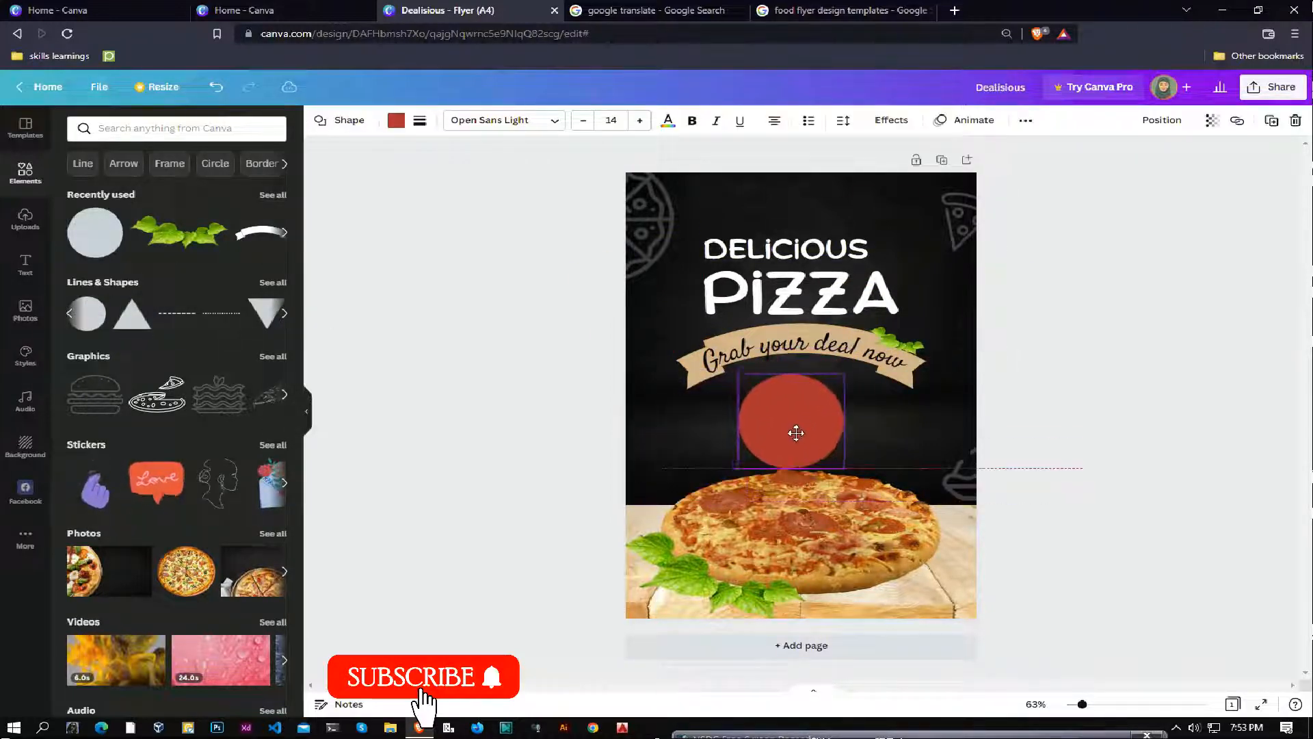
click(1137, 421)
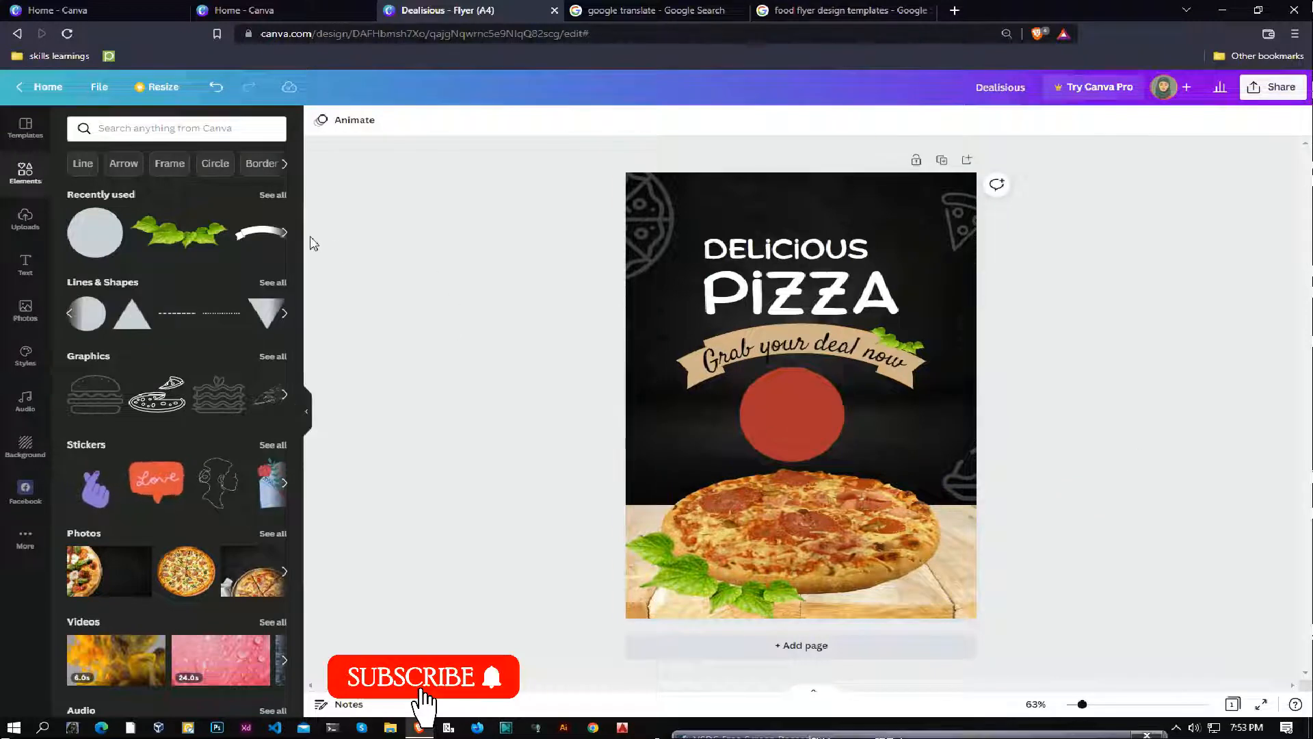
click(785, 403)
click(396, 121)
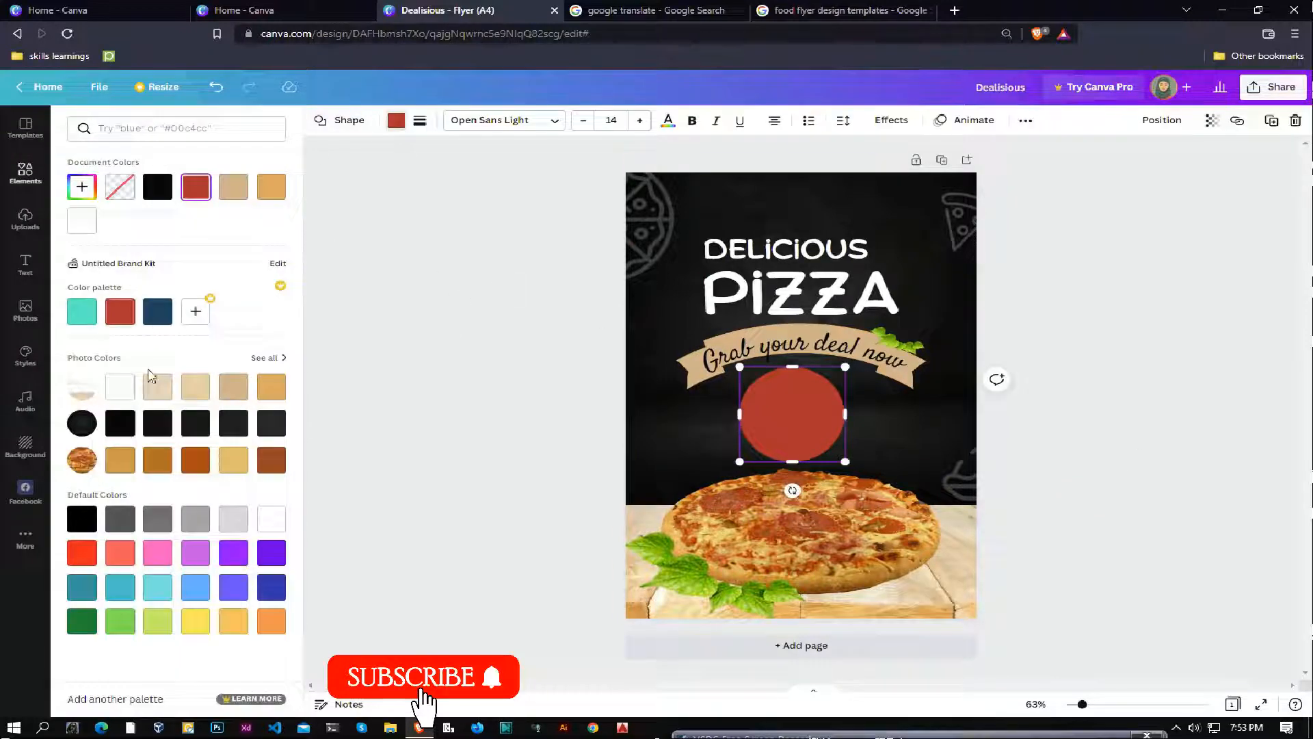
click(121, 387)
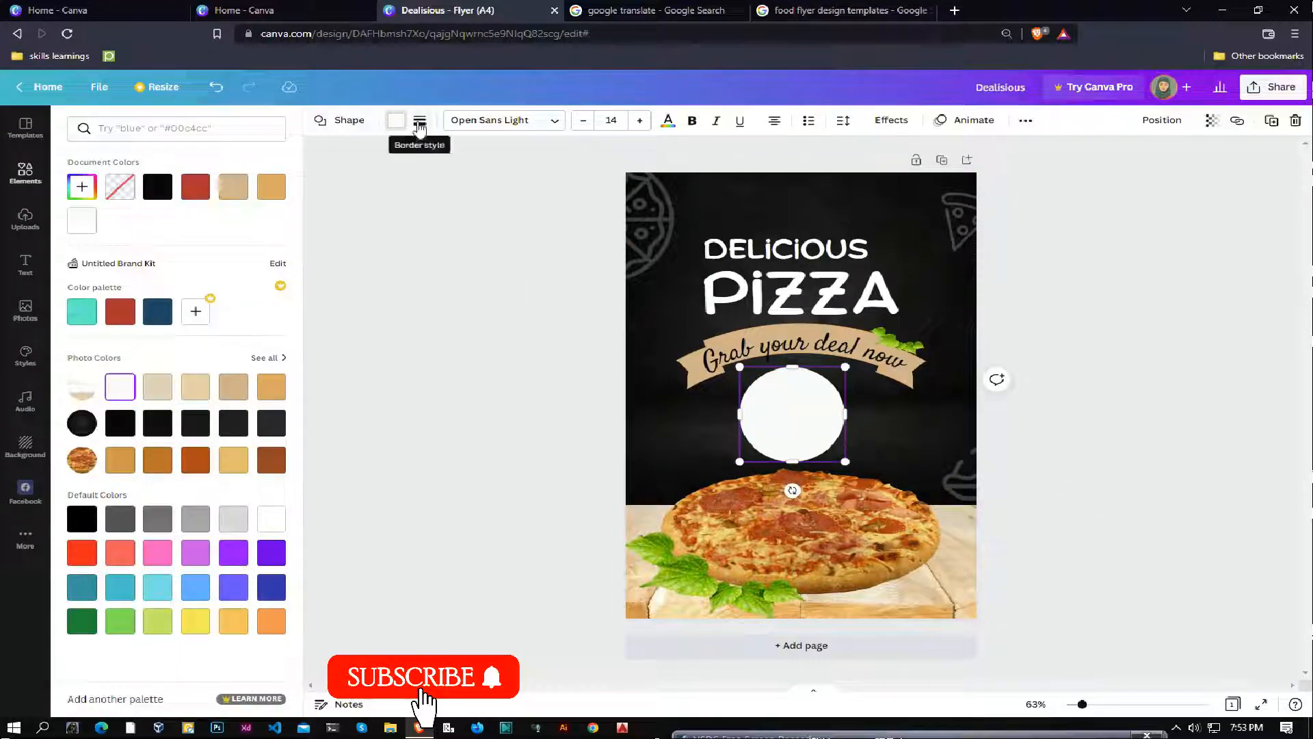
click(279, 188)
click(454, 358)
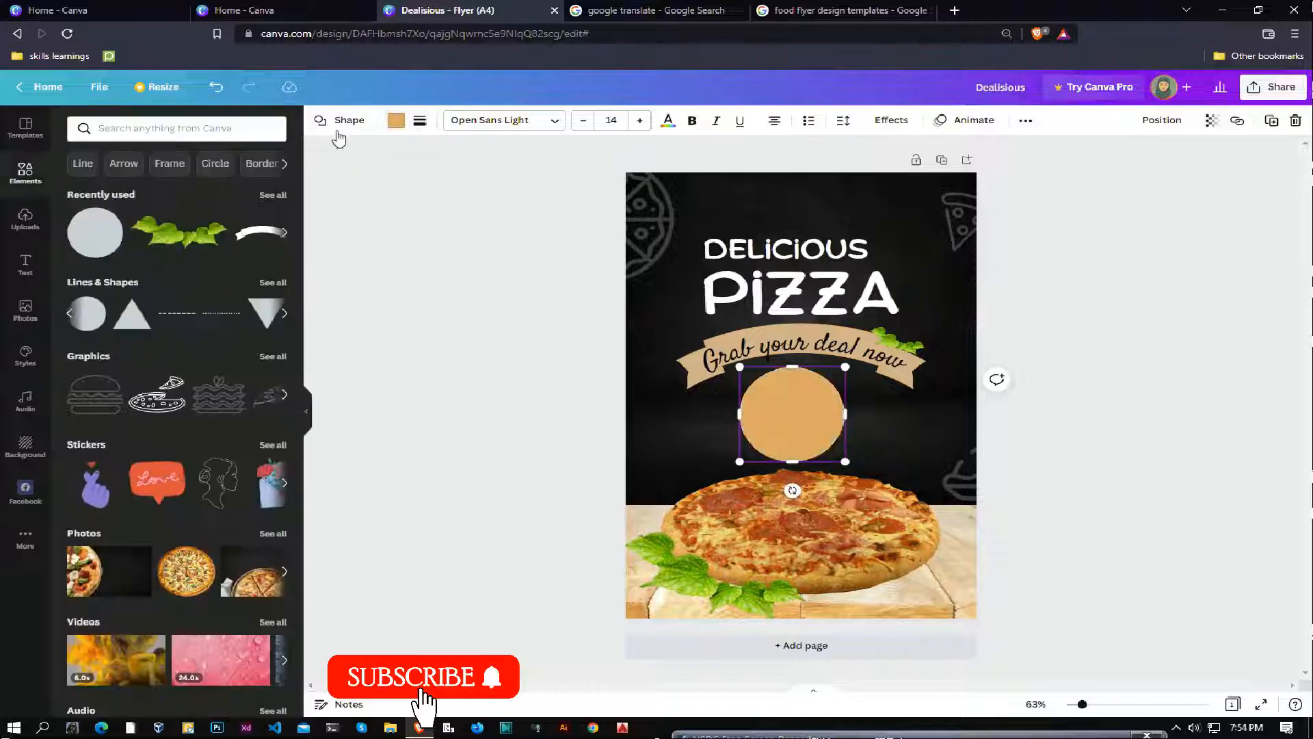
- Search the elements library for "golden circle" and put a plain gold gradient circle above the pizza in place of the orange one
click(168, 130)
text(golden circle)
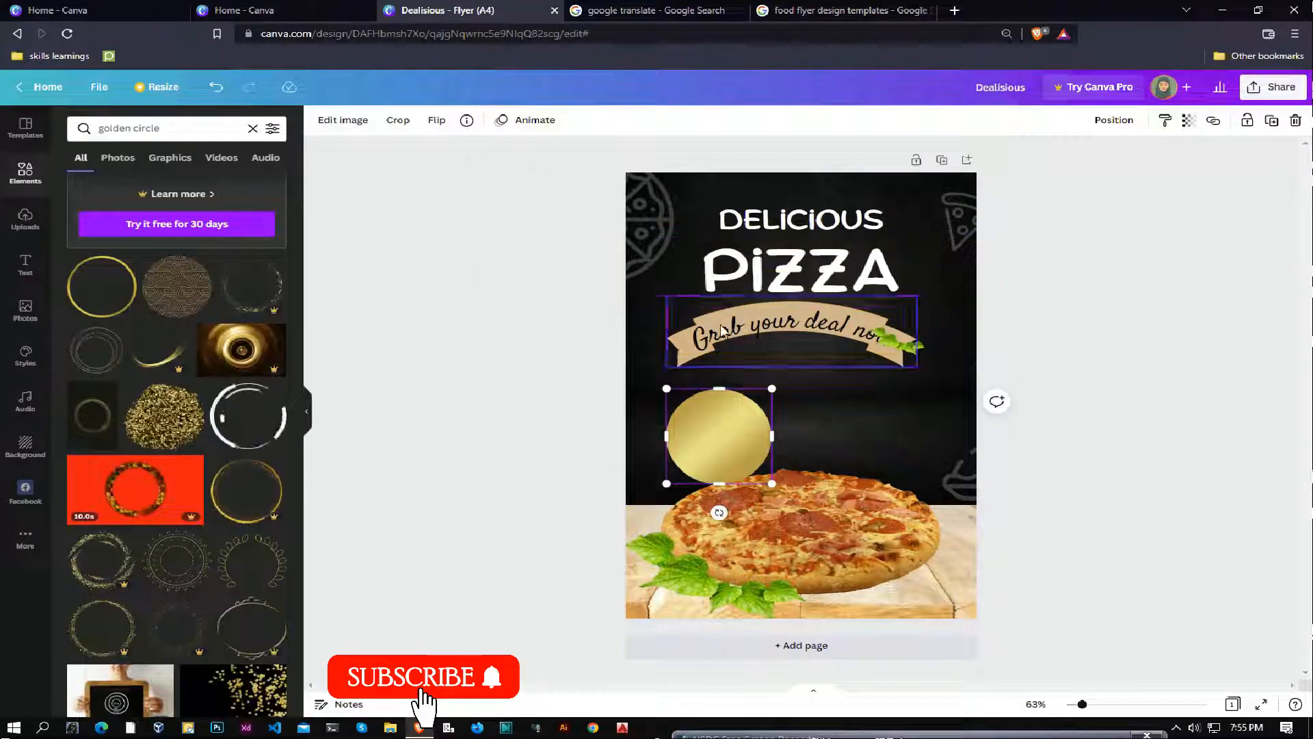
- Recolour both headline words, "DELICIOUS" and "PIZZA", with a custom golden yellow
click(793, 329)
click(535, 120)
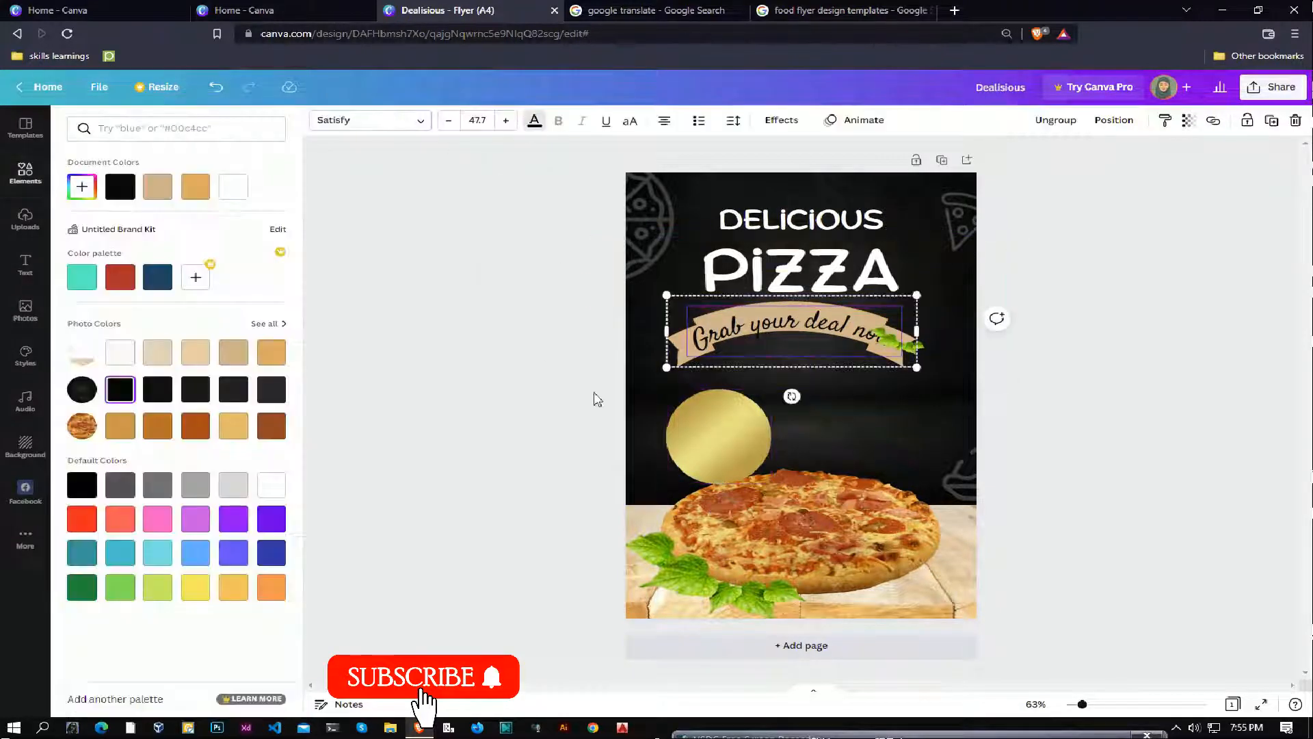
click(787, 220)
click(82, 187)
click(107, 294)
click(255, 219)
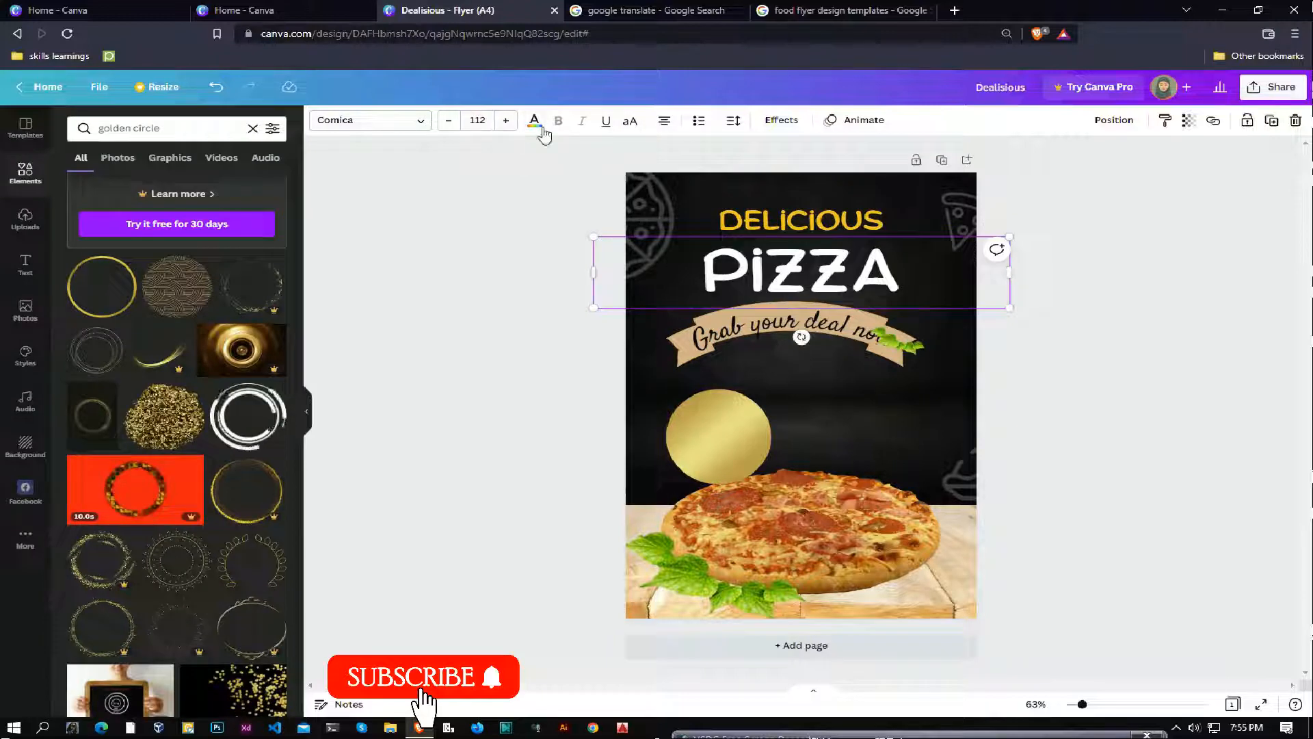
click(534, 120)
click(231, 184)
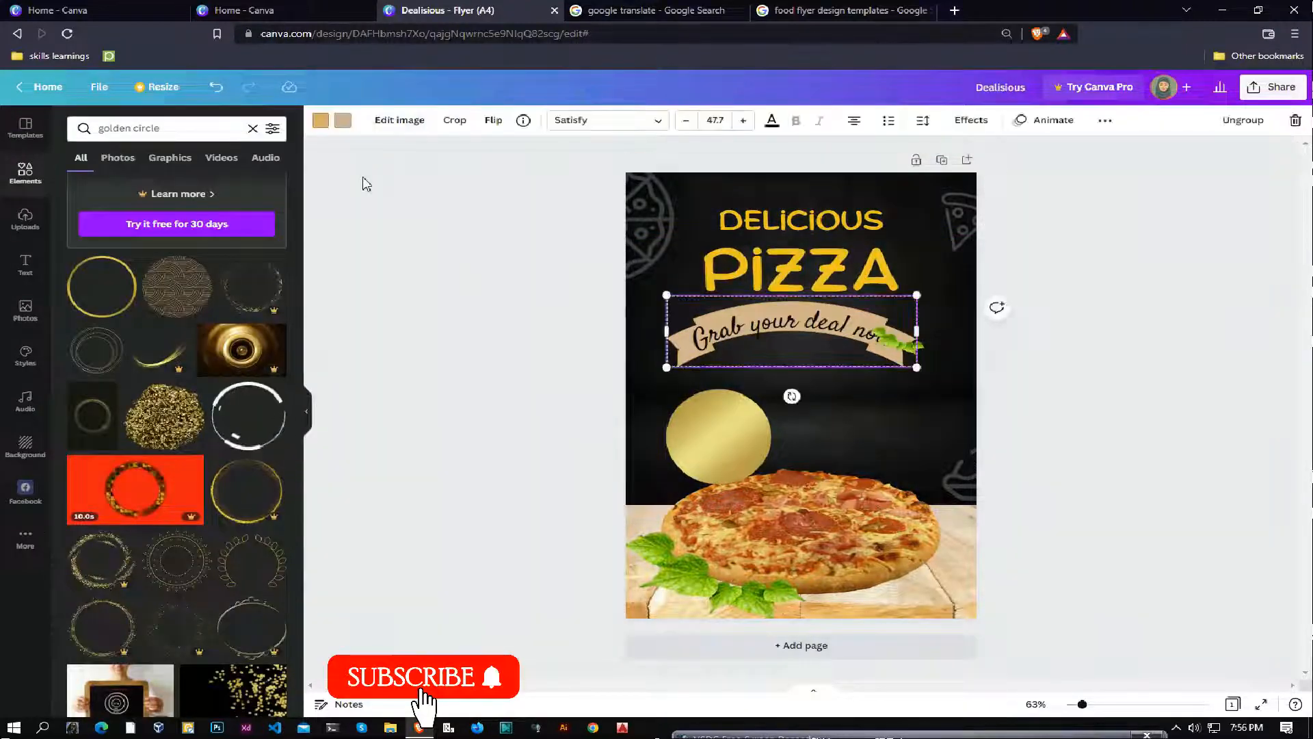
- Recolour the ribbon banner's outline and fill with the red of the brand kit palette
click(320, 119)
click(121, 277)
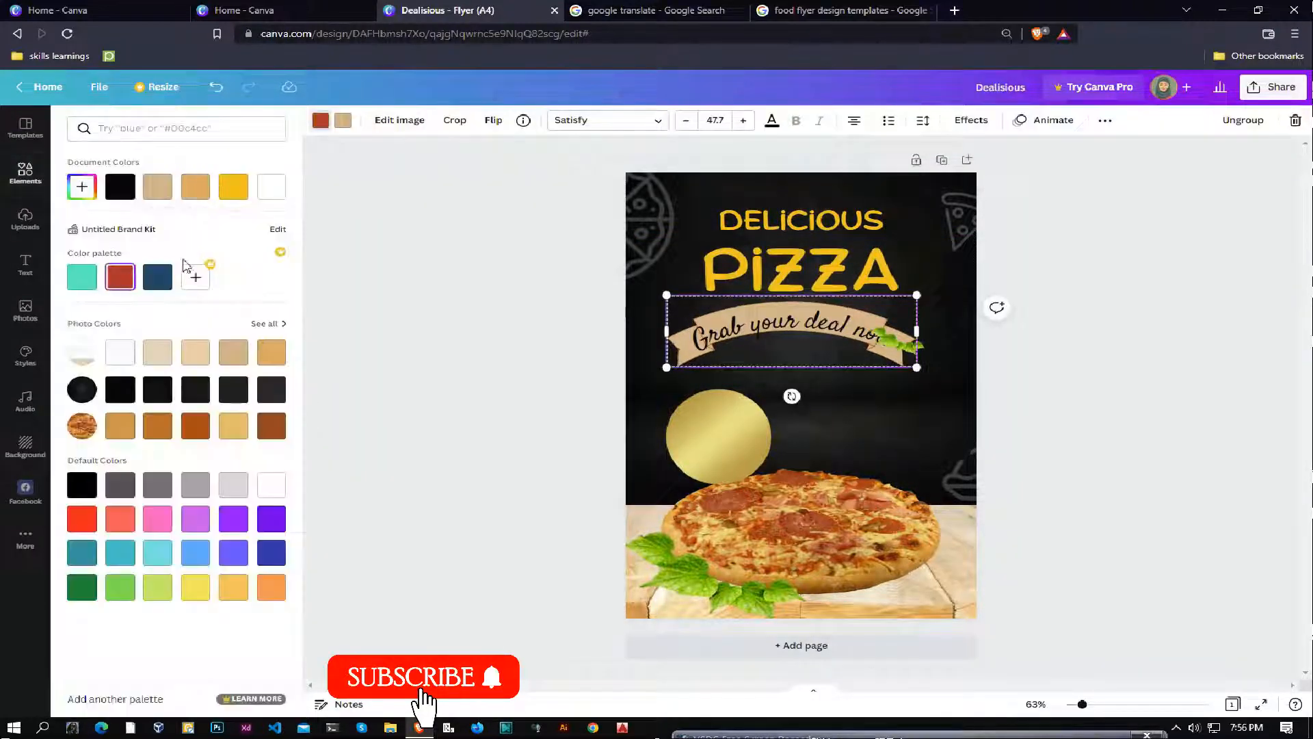
click(133, 283)
- Recolour the "Grab your deal now" tagline on the ribbon white
double_click(742, 335)
drag(677, 312, 915, 332)
click(536, 121)
click(234, 187)
click(413, 354)
click(1076, 449)
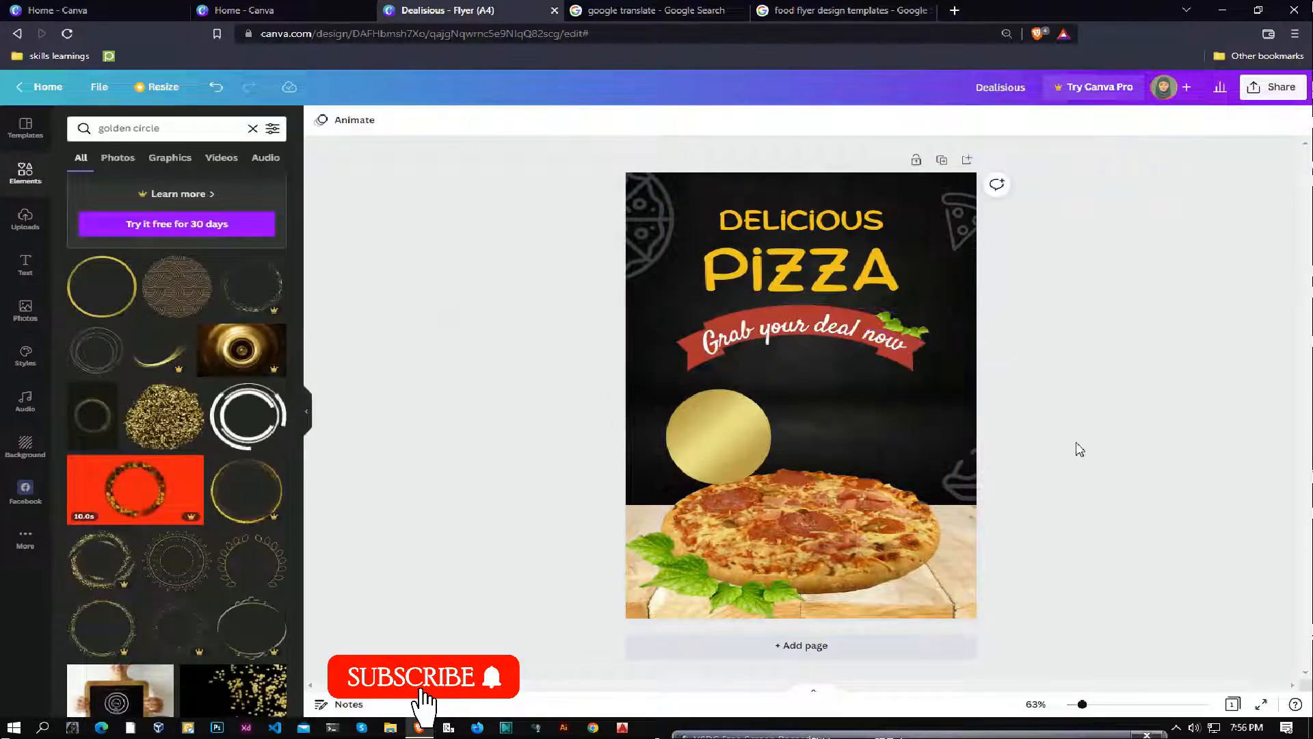
- Move the gold circle under the ribbon's left end and place a bold "30%" heading in brand red on its upper part
drag(724, 458, 704, 435)
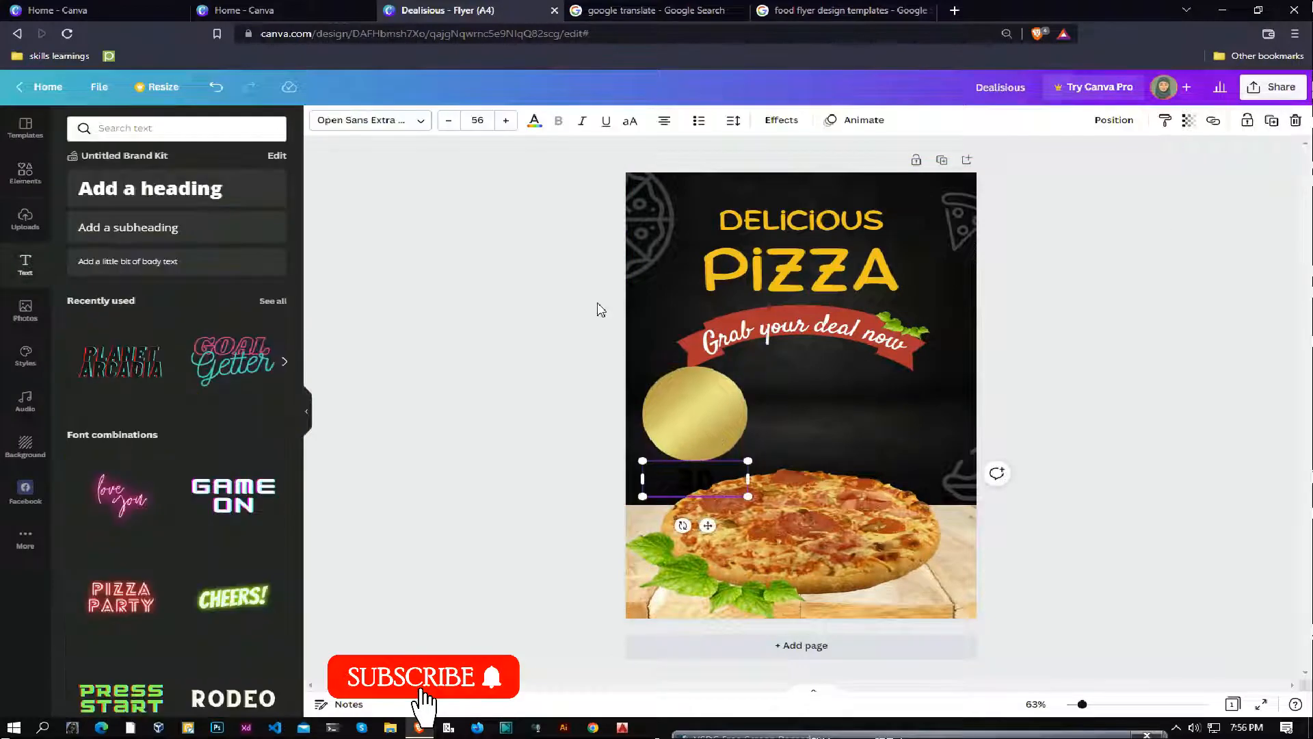
drag(707, 525, 708, 439)
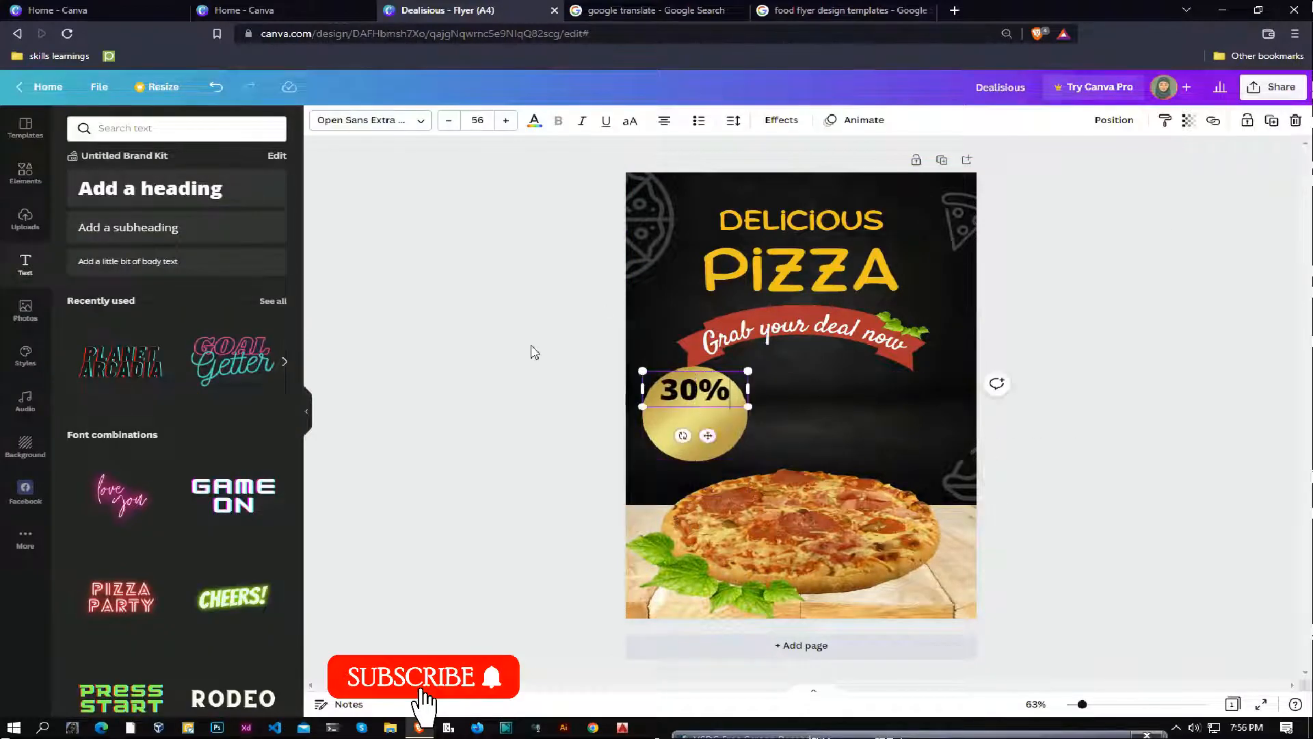
click(534, 120)
click(119, 277)
click(574, 399)
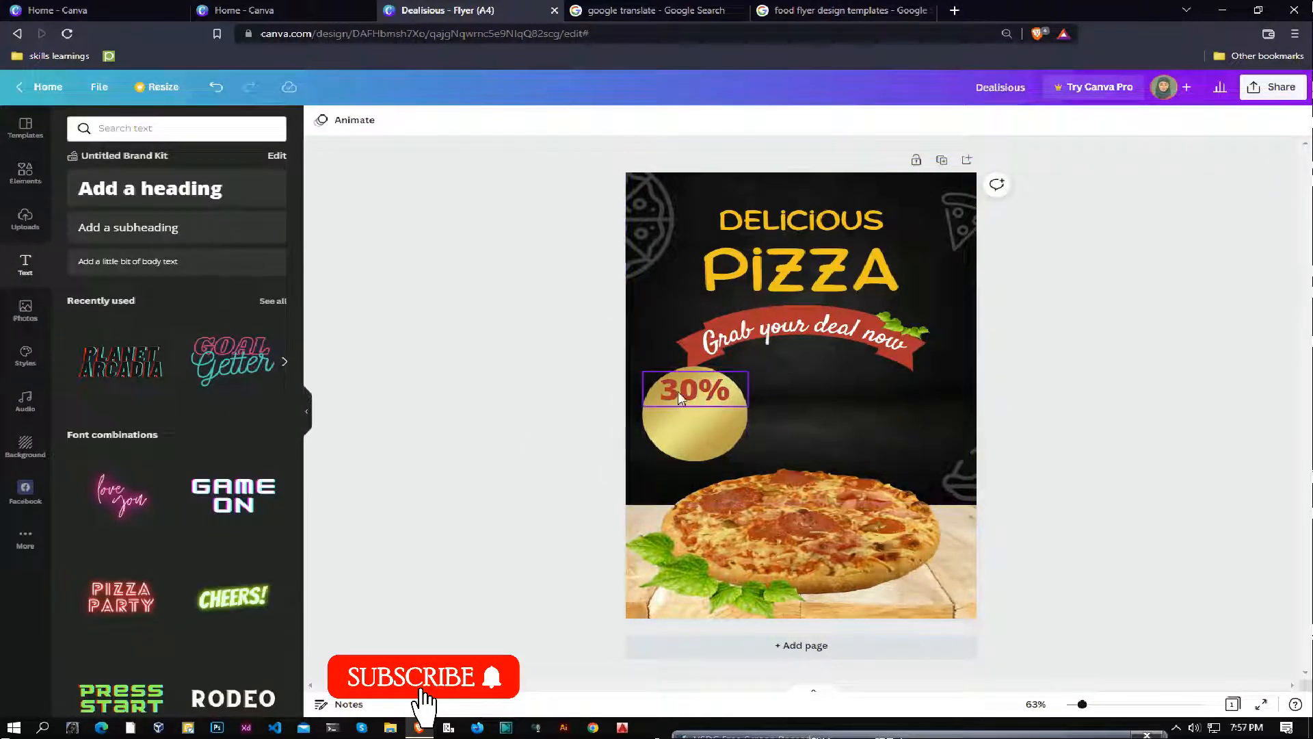
- Duplicate the "30%" text, change the copy to "off" and keep it directly below the original
key(ctrl+d)
double_click(667, 414)
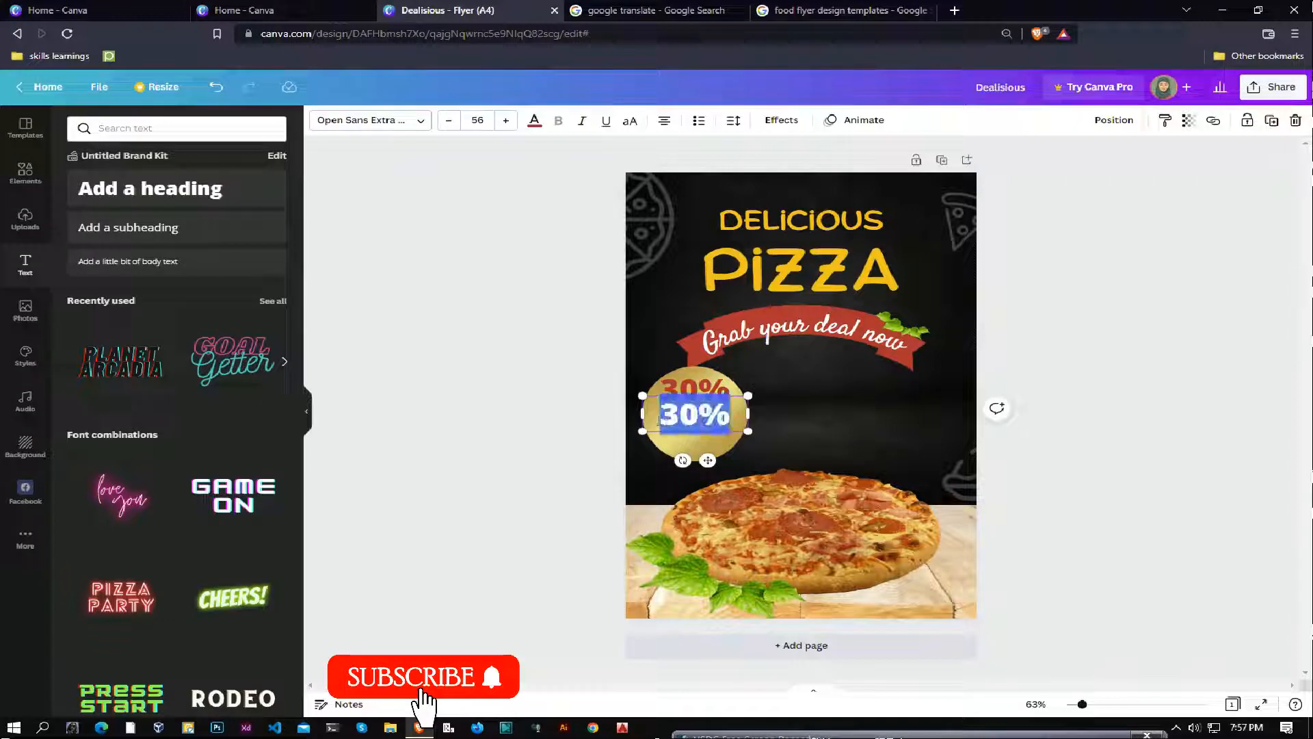
text(off)
click(554, 385)
click(673, 441)
click(684, 417)
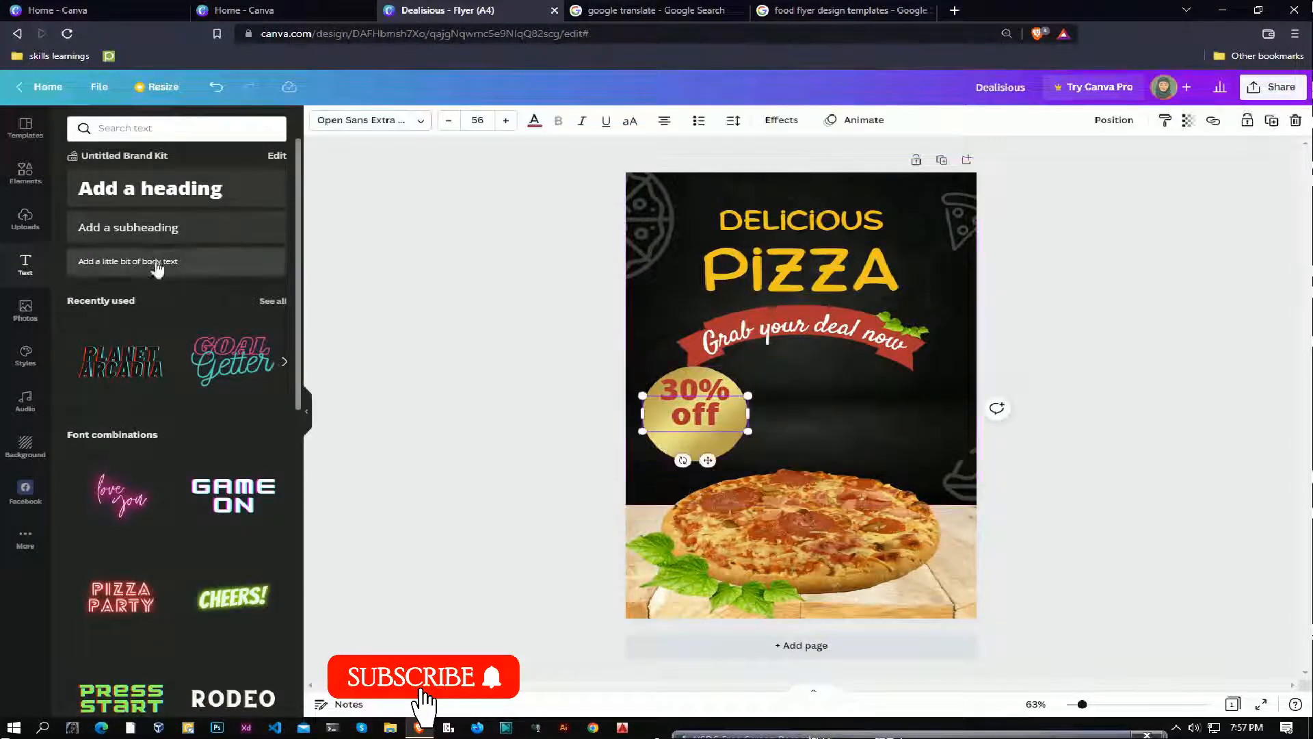
- Add the small body text "special offer" under "off" and a duplicate of it below reading "every sunday"
click(157, 269)
text(special offer)
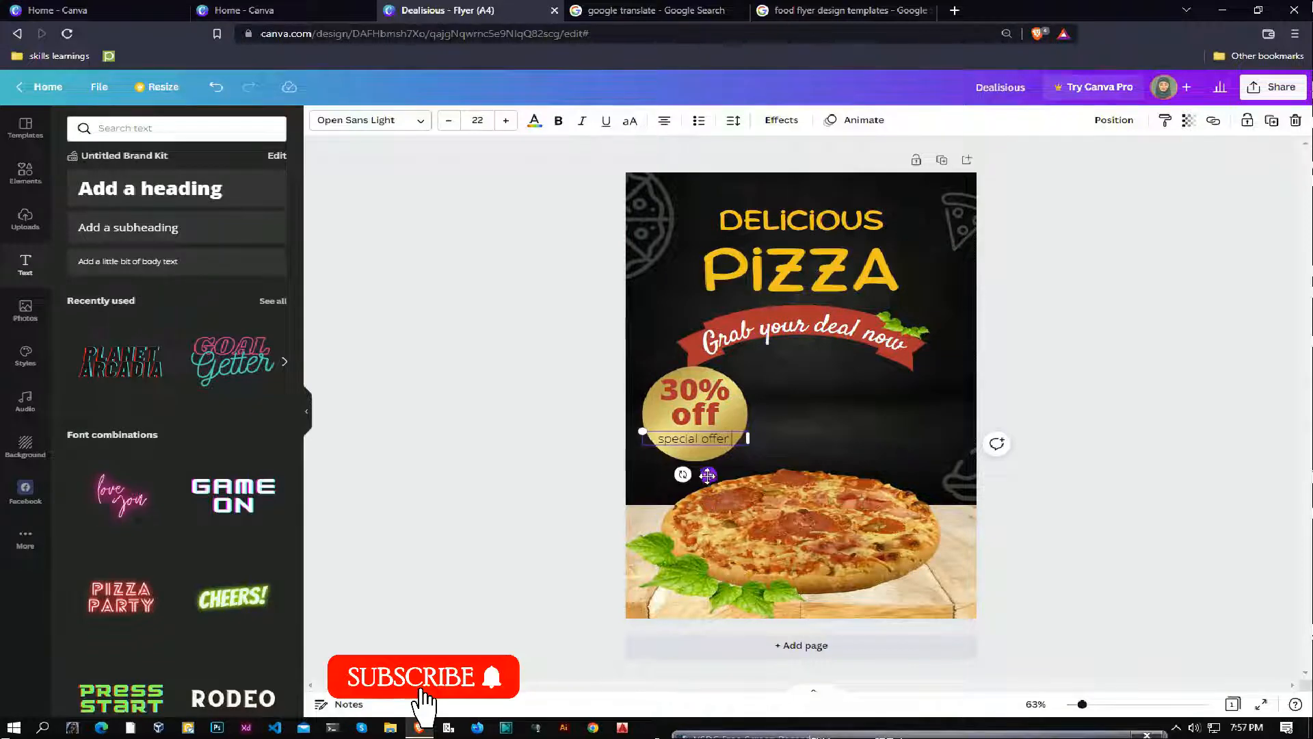
key(ctrl+d)
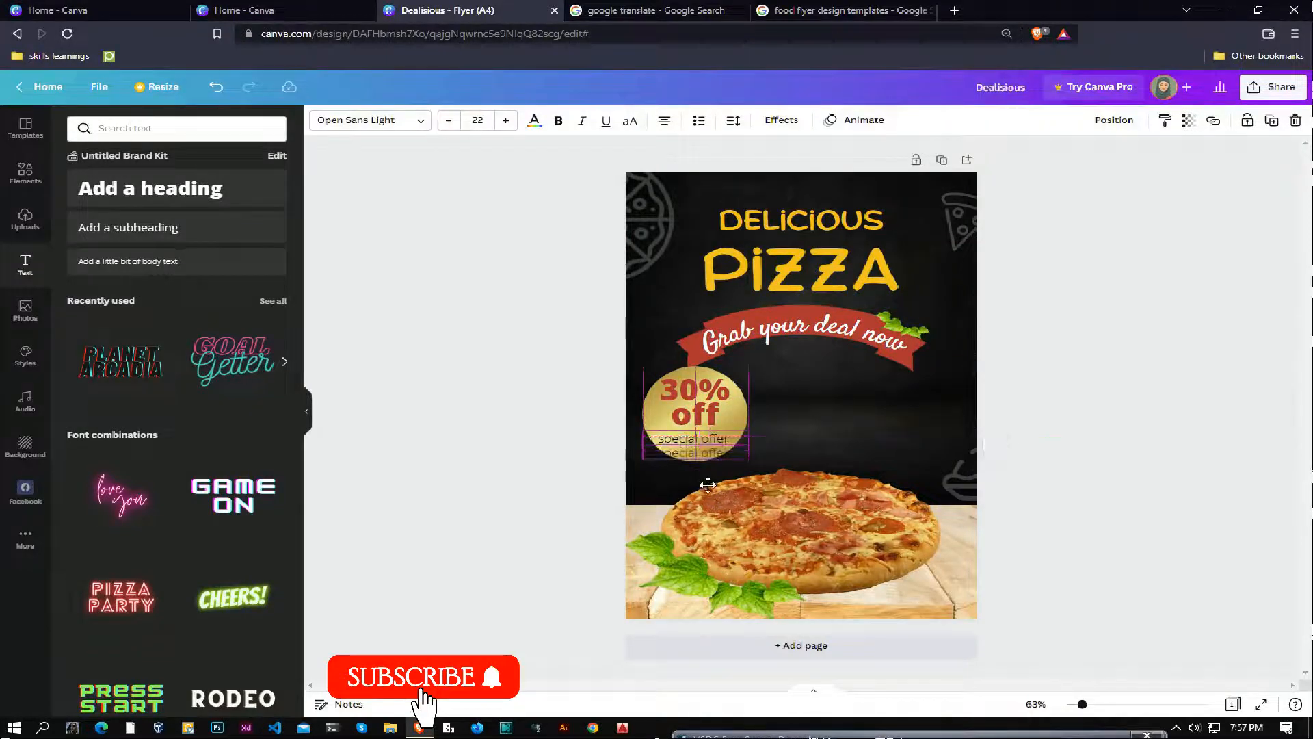
double_click(693, 453)
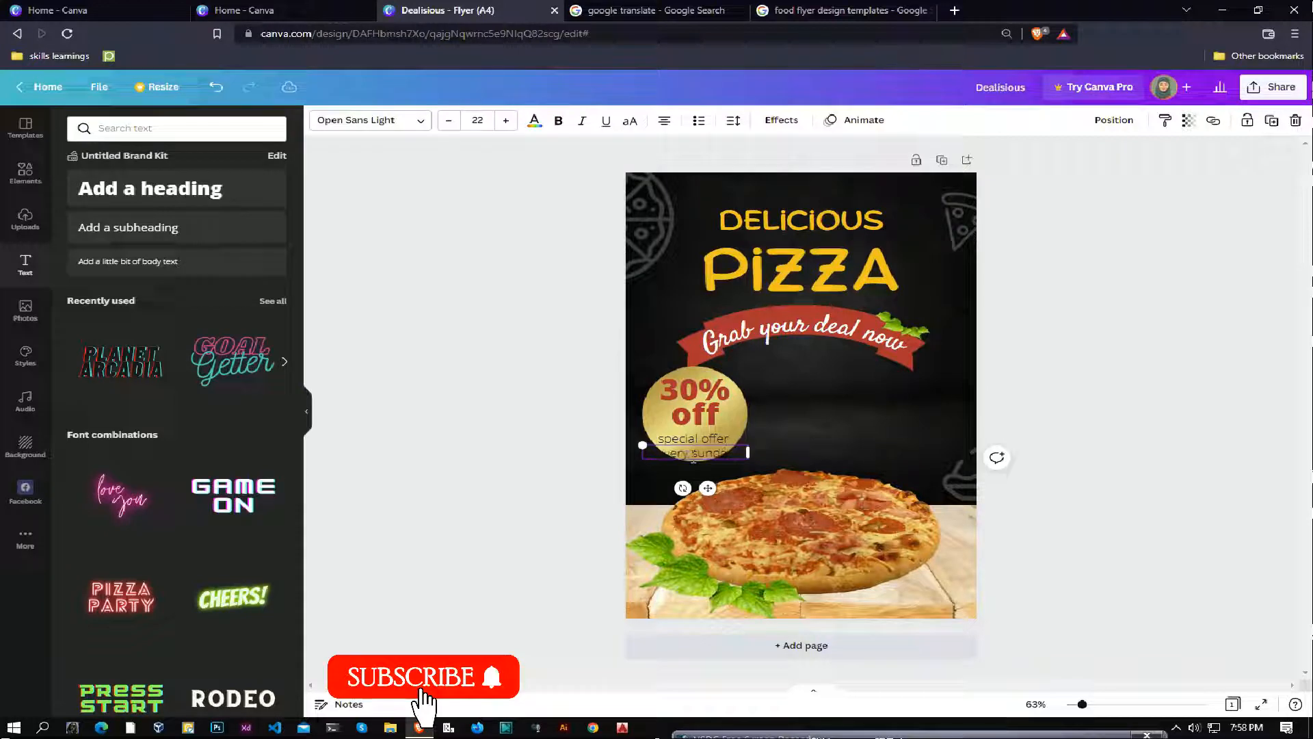
- Shrink the "off" text, centre it under "30%" and move the two small text lines up inside the circle
click(719, 417)
drag(747, 396, 716, 407)
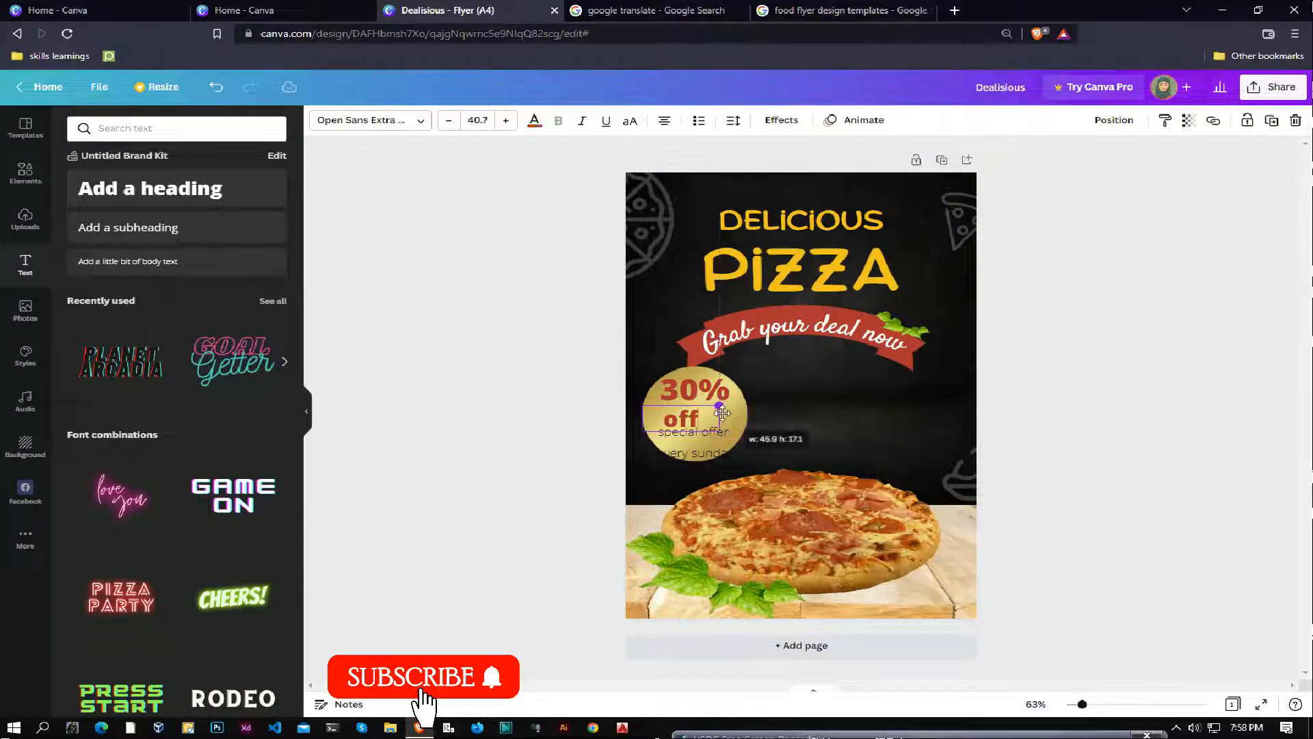
drag(681, 458, 690, 428)
click(650, 411)
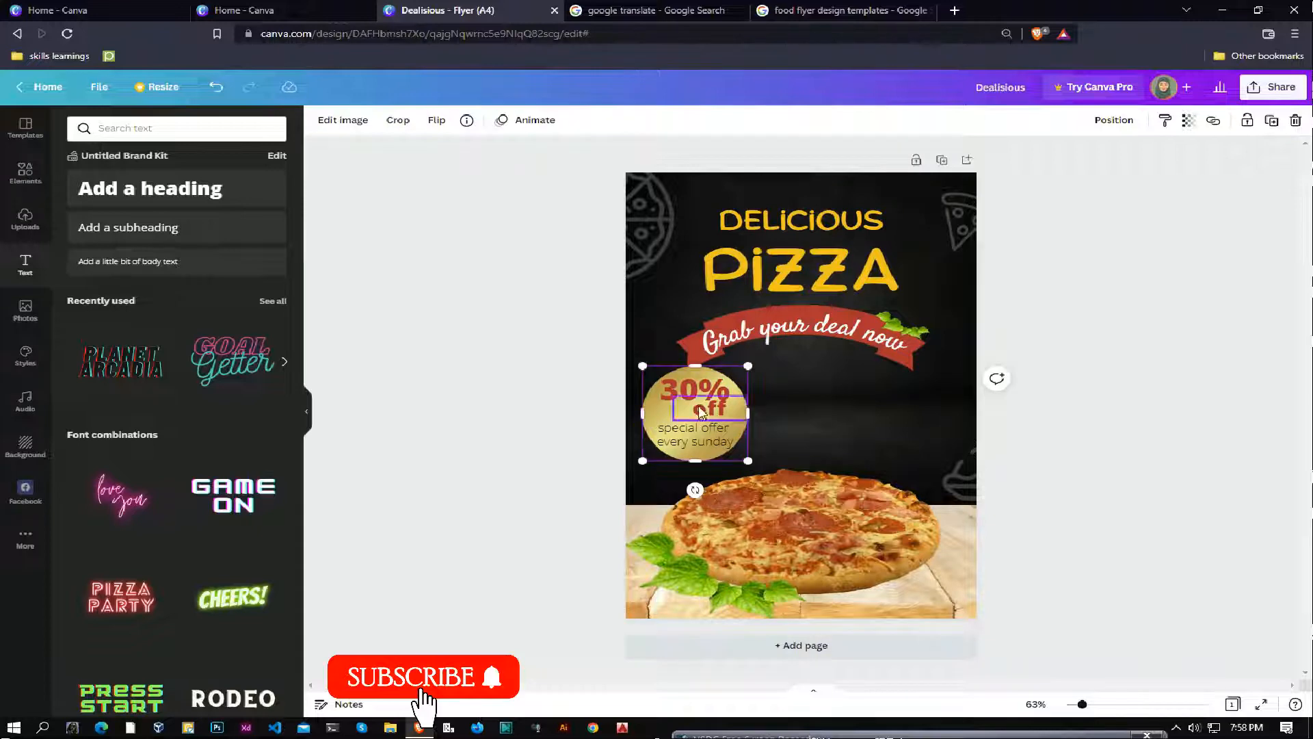
drag(699, 410, 677, 417)
click(708, 445)
shift+click(708, 425)
click(534, 121)
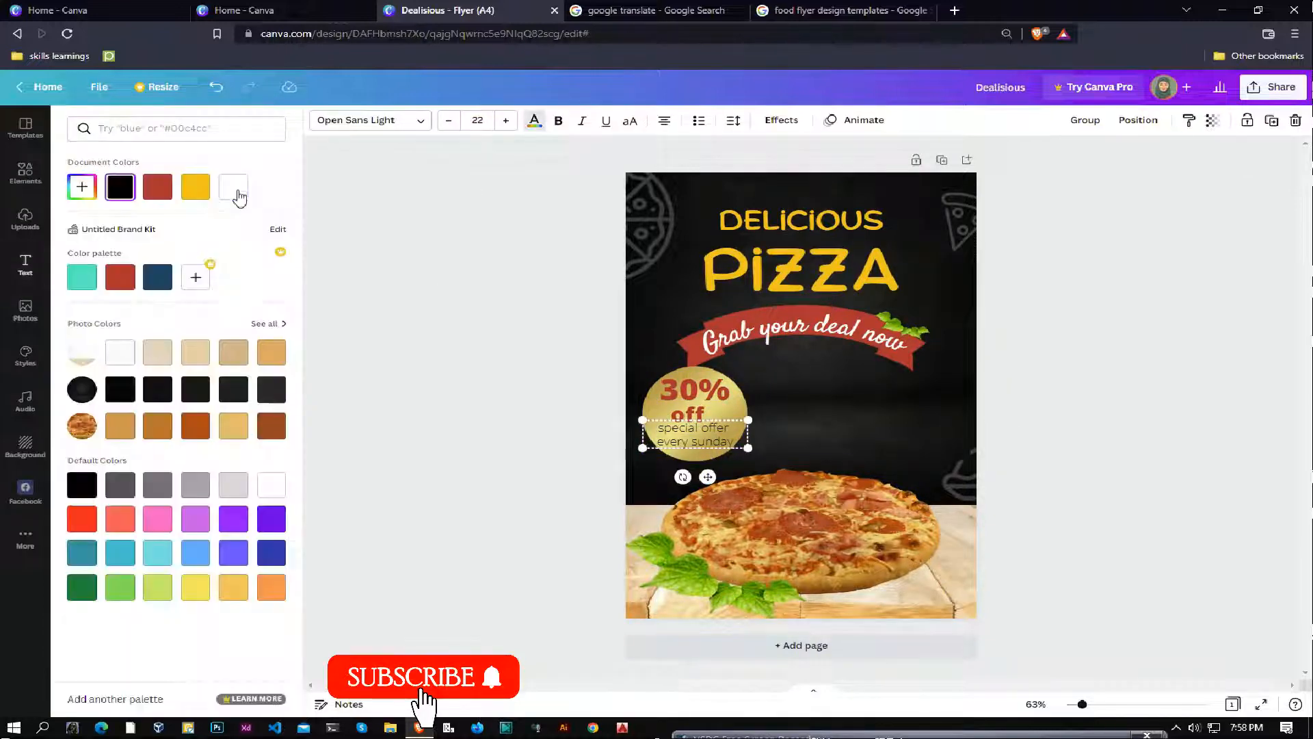
click(463, 313)
click(1122, 414)
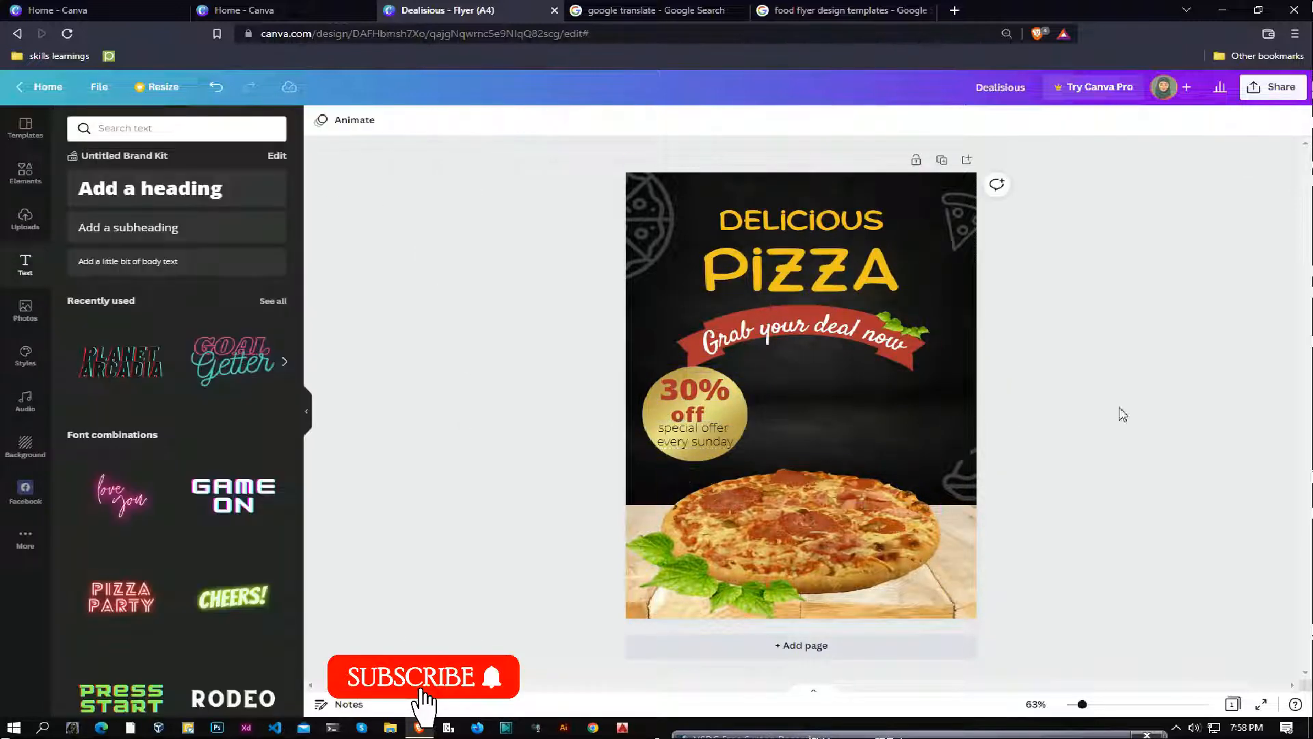
- Delete the gold circle and replace it with a white-filled circle shape placed behind the offer text
click(746, 419)
key(Delete)
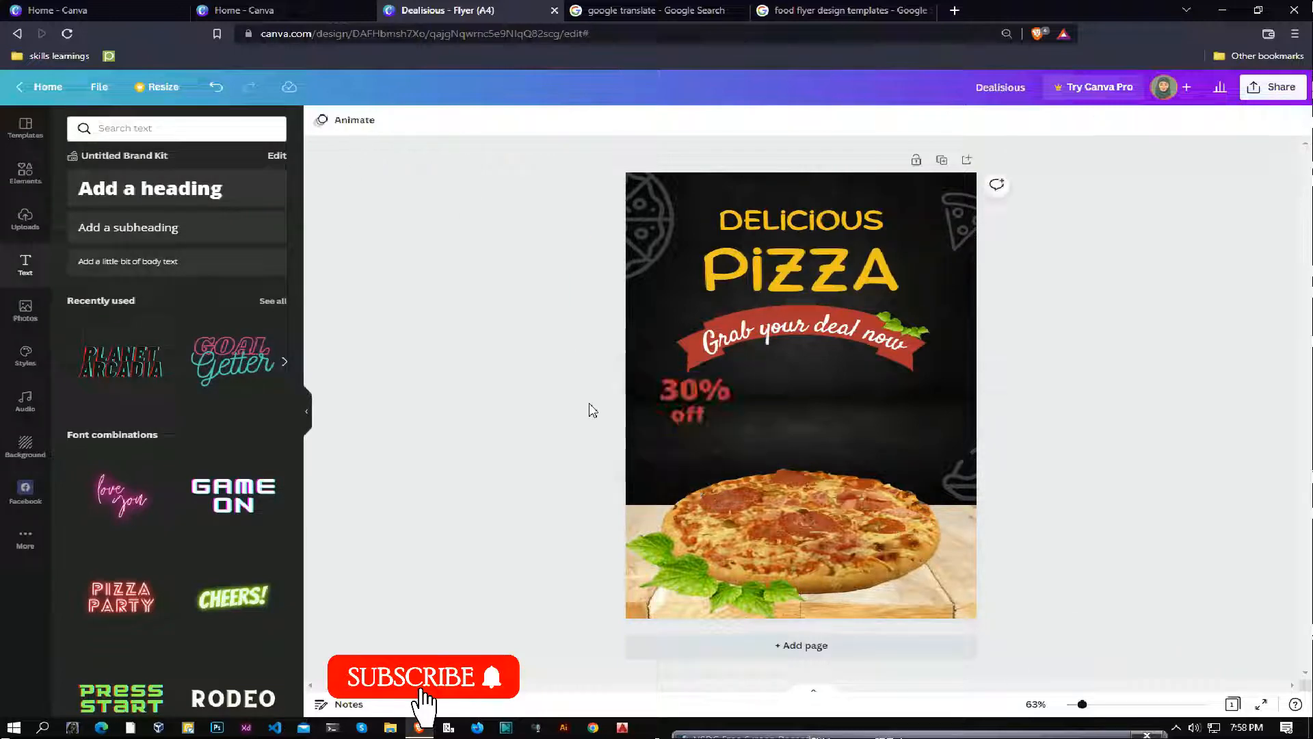
click(28, 174)
click(272, 128)
click(157, 233)
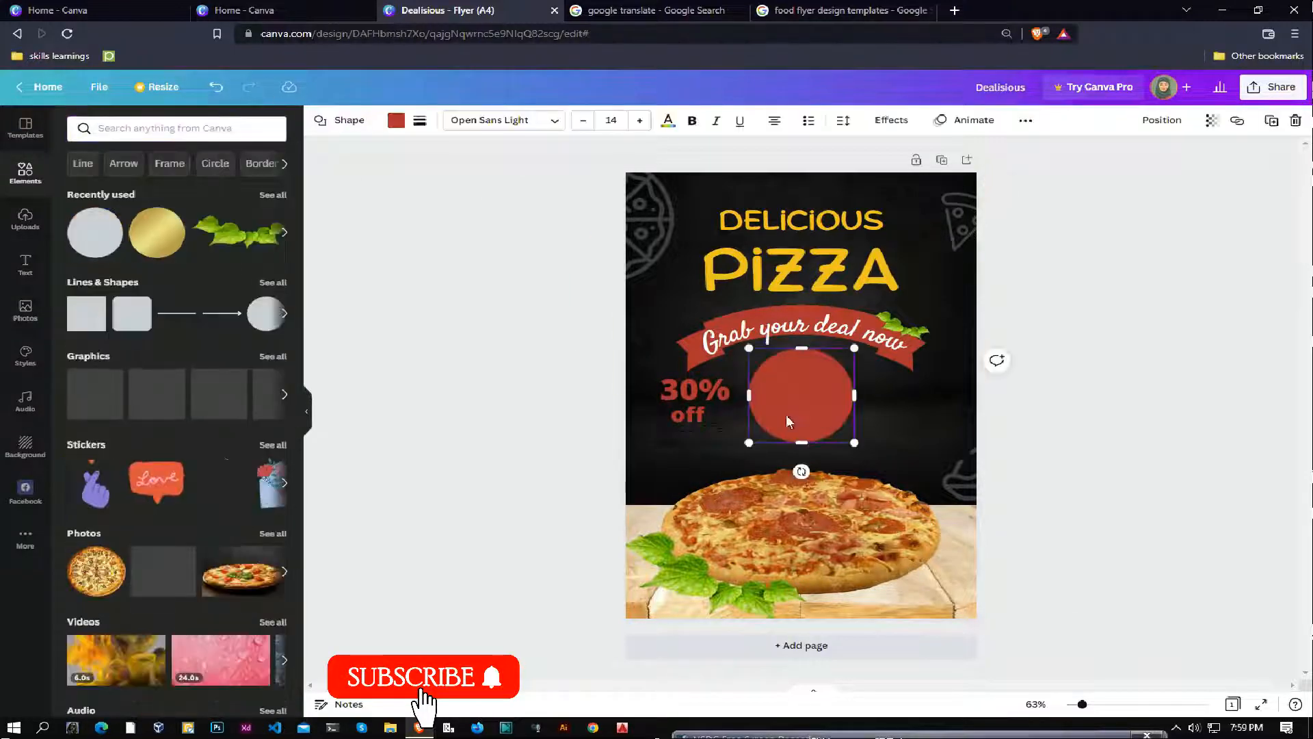
click(786, 414)
click(396, 120)
click(271, 187)
drag(802, 410, 704, 421)
- Select the white circle with all its offer text lines and arrange them centred and evenly spaced
drag(787, 383, 704, 442)
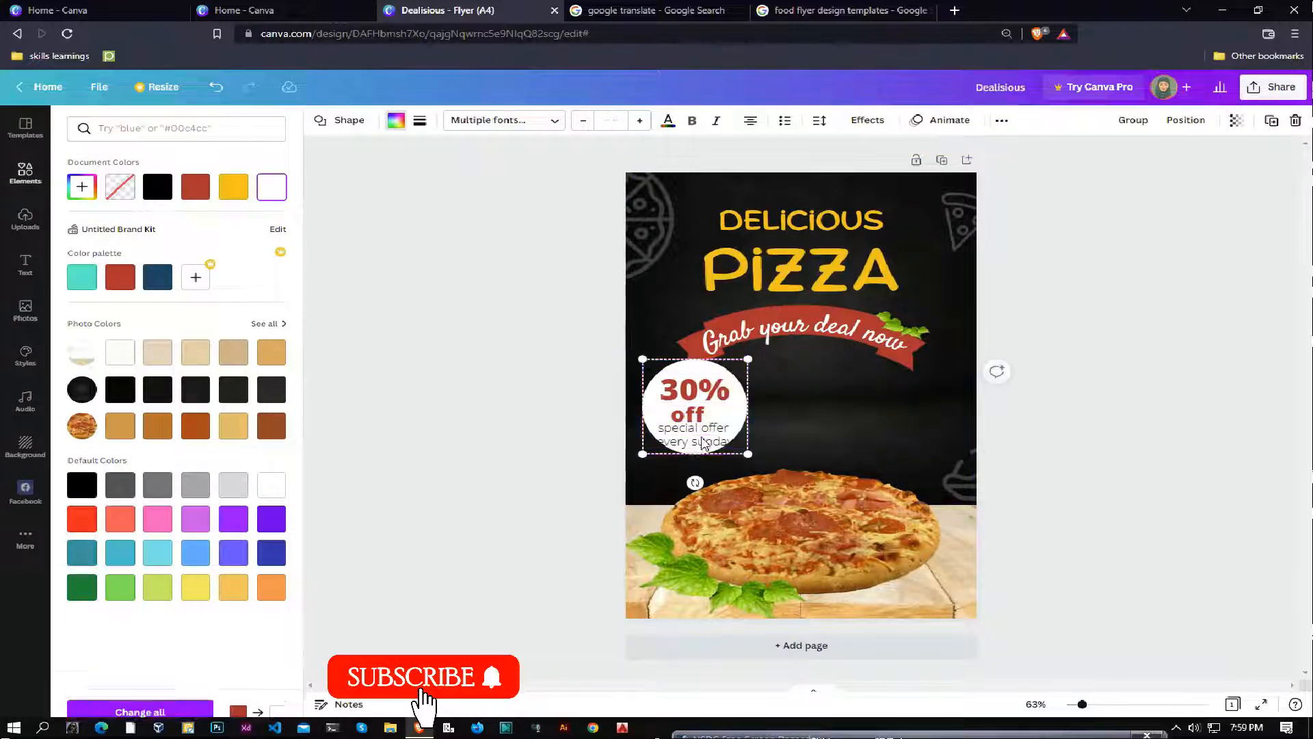
click(1180, 125)
click(979, 338)
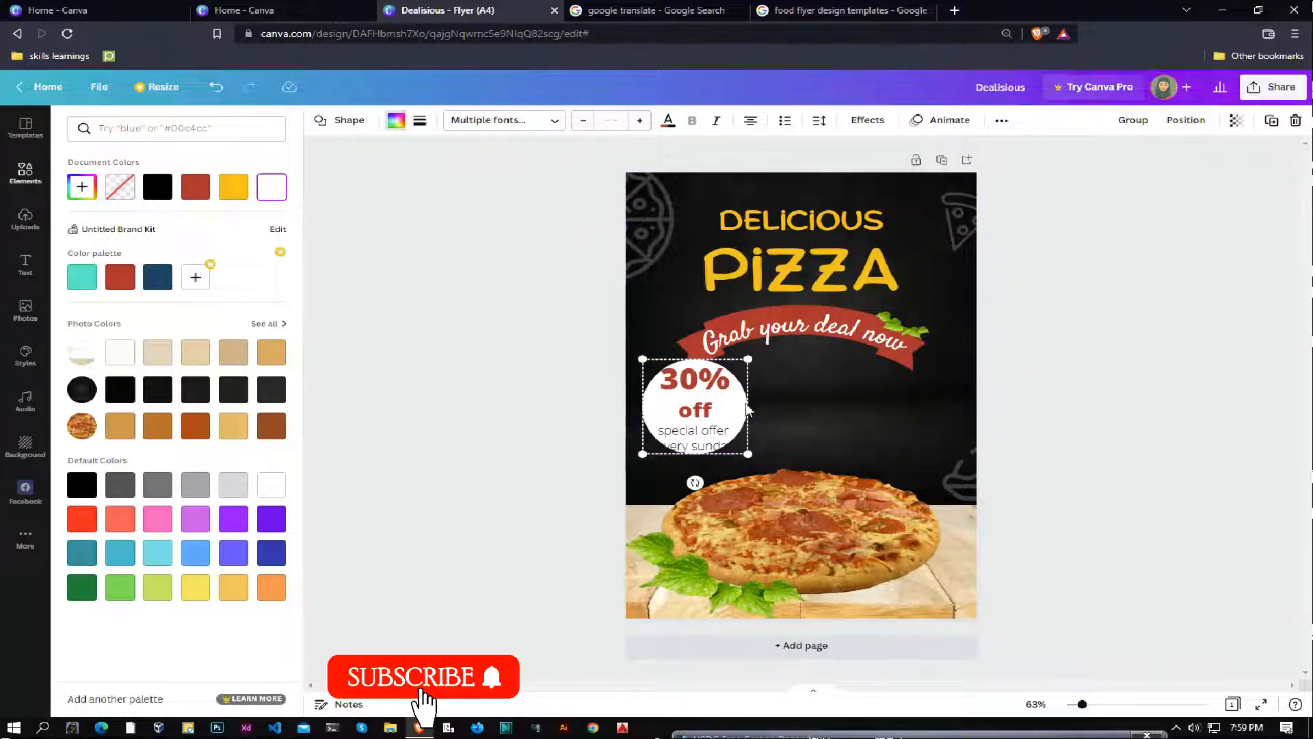
- Move the white 30% off badge down to the pizza's upper-left edge and tilt it counterclockwise
click(1085, 405)
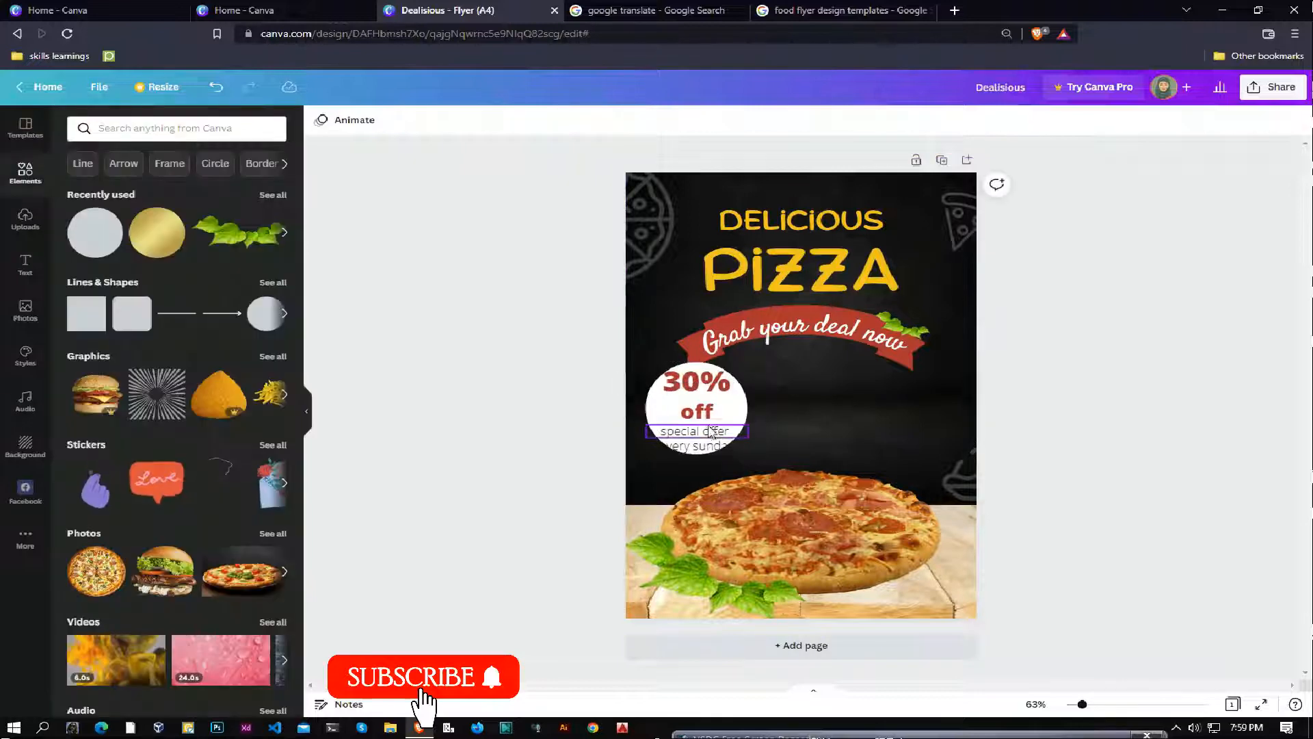
mouse_move(704, 413)
mouse_down()
mouse_move(698, 402)
mouse_move(703, 424)
mouse_up()
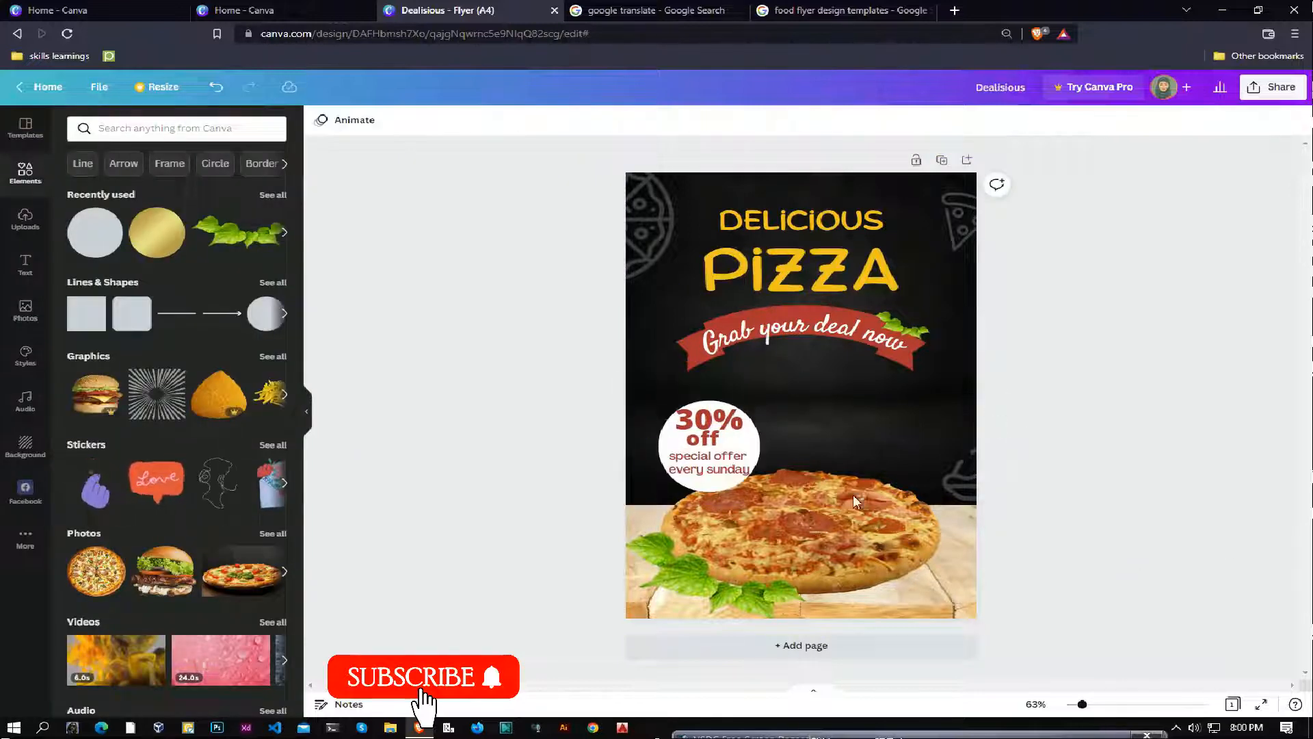
click(666, 452)
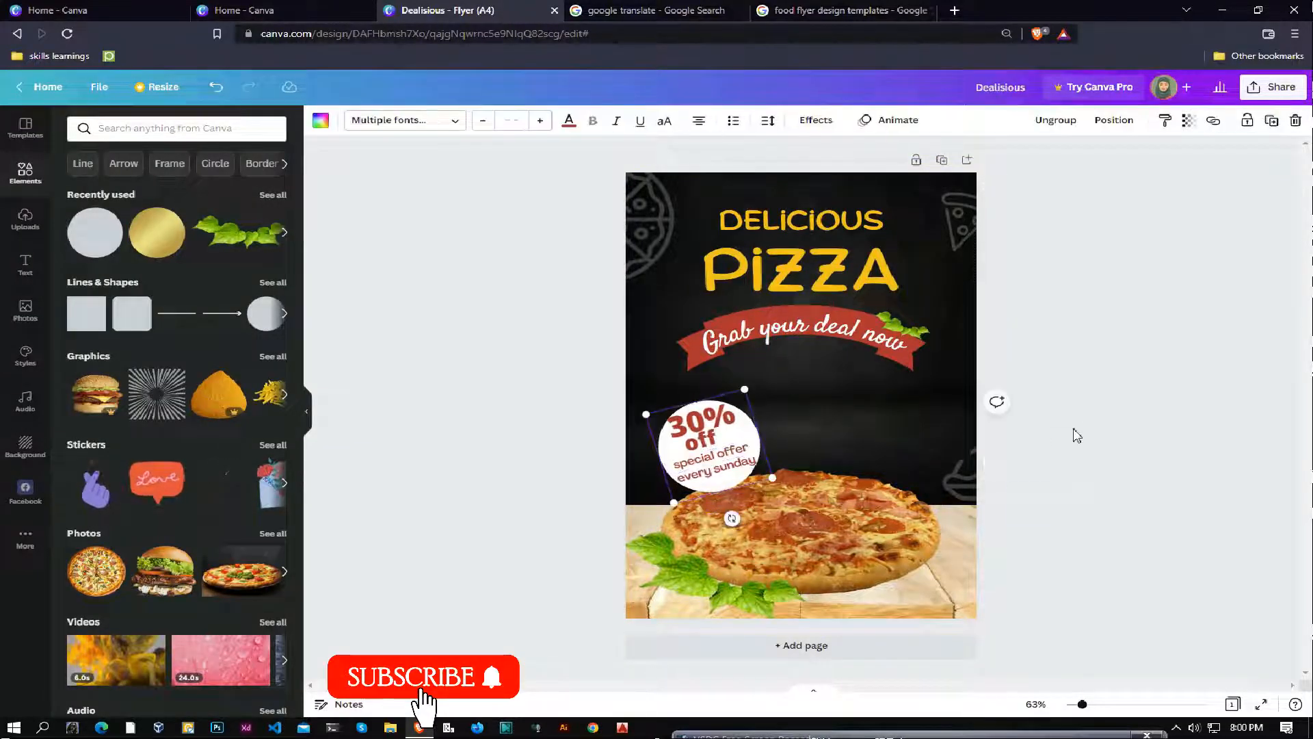
click(1073, 433)
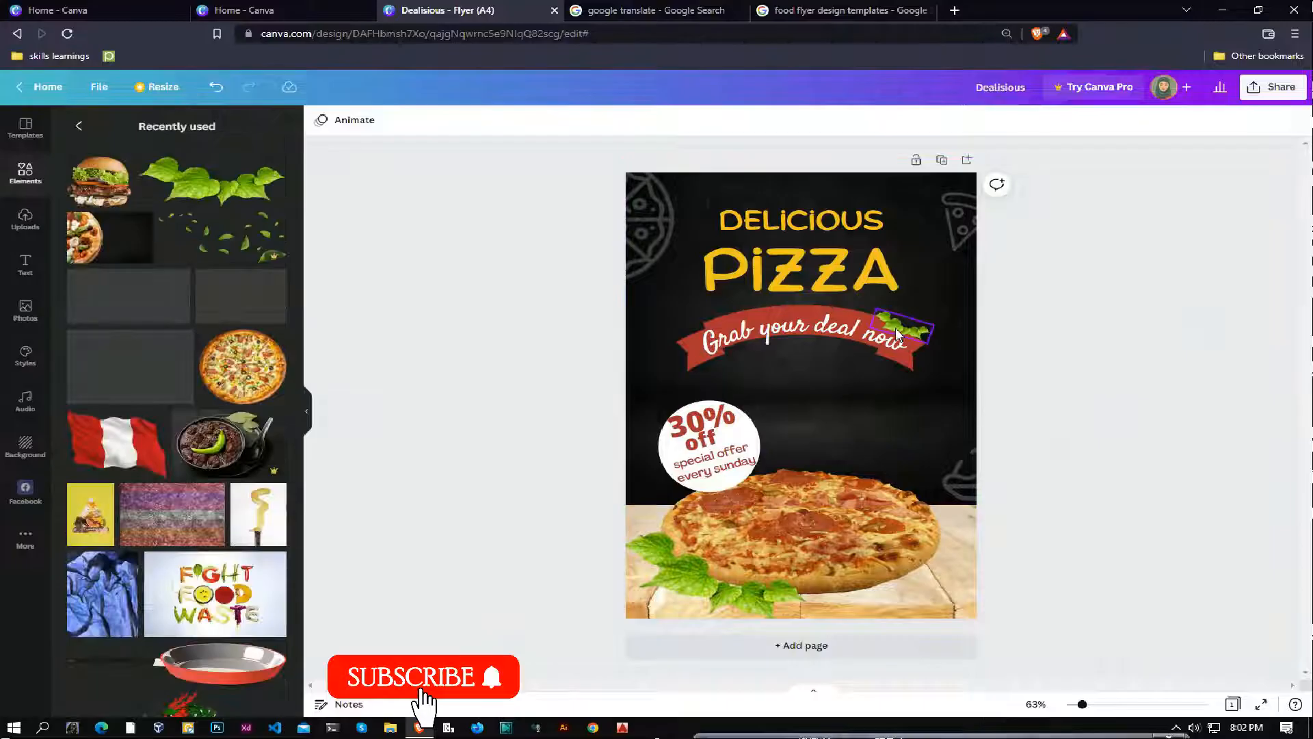
- Place a copy of the ribbon's small leaf decoration on the pizza's upper-right part
click(896, 327)
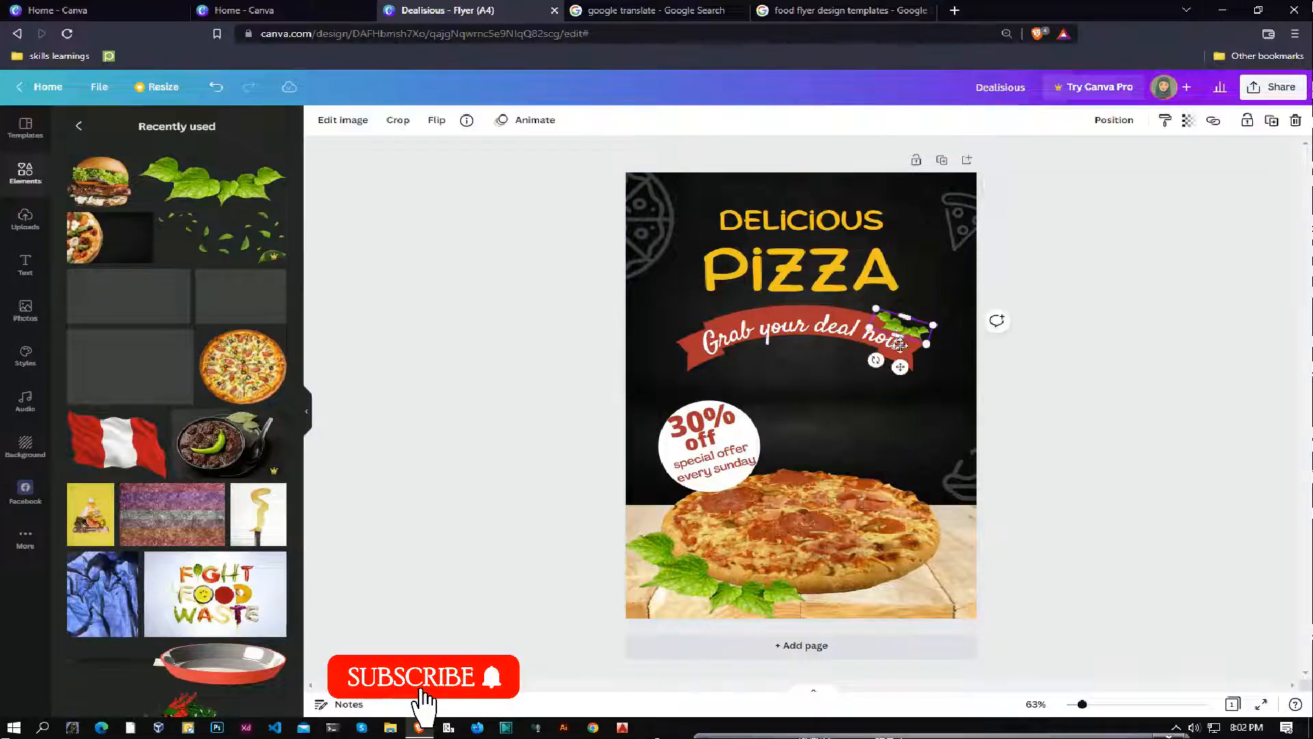
drag(896, 327, 894, 487)
click(967, 578)
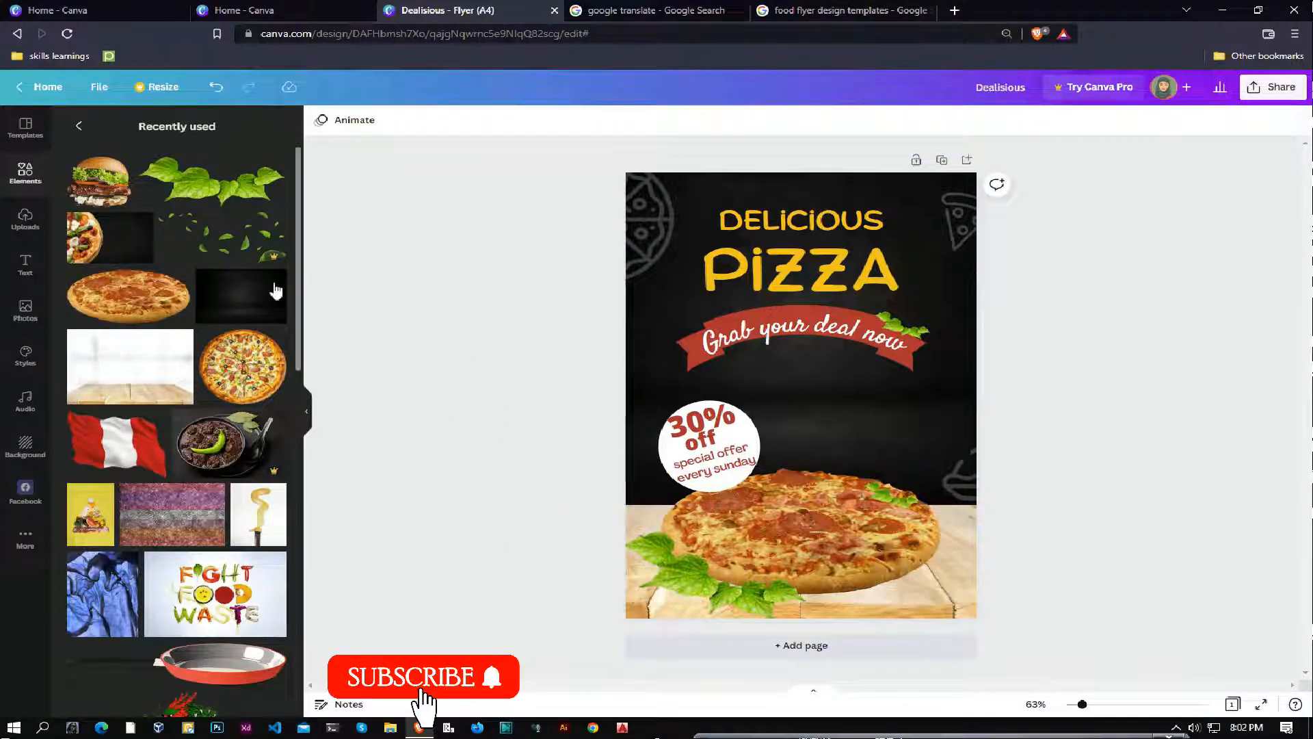
- Add body text "free delivery" in Agrandir Medium, enlarge it, colour it yellow and place it centred under the ribbon
scroll(270, 288, down, 3)
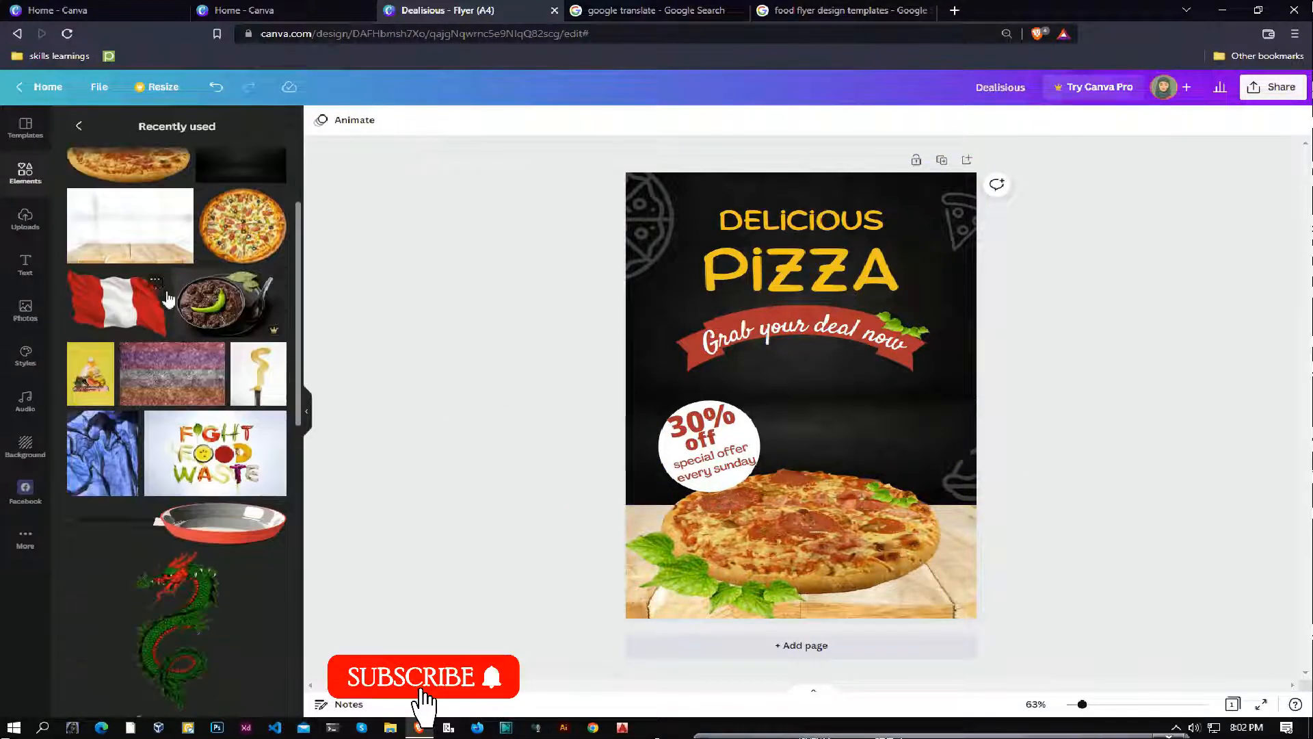
click(128, 261)
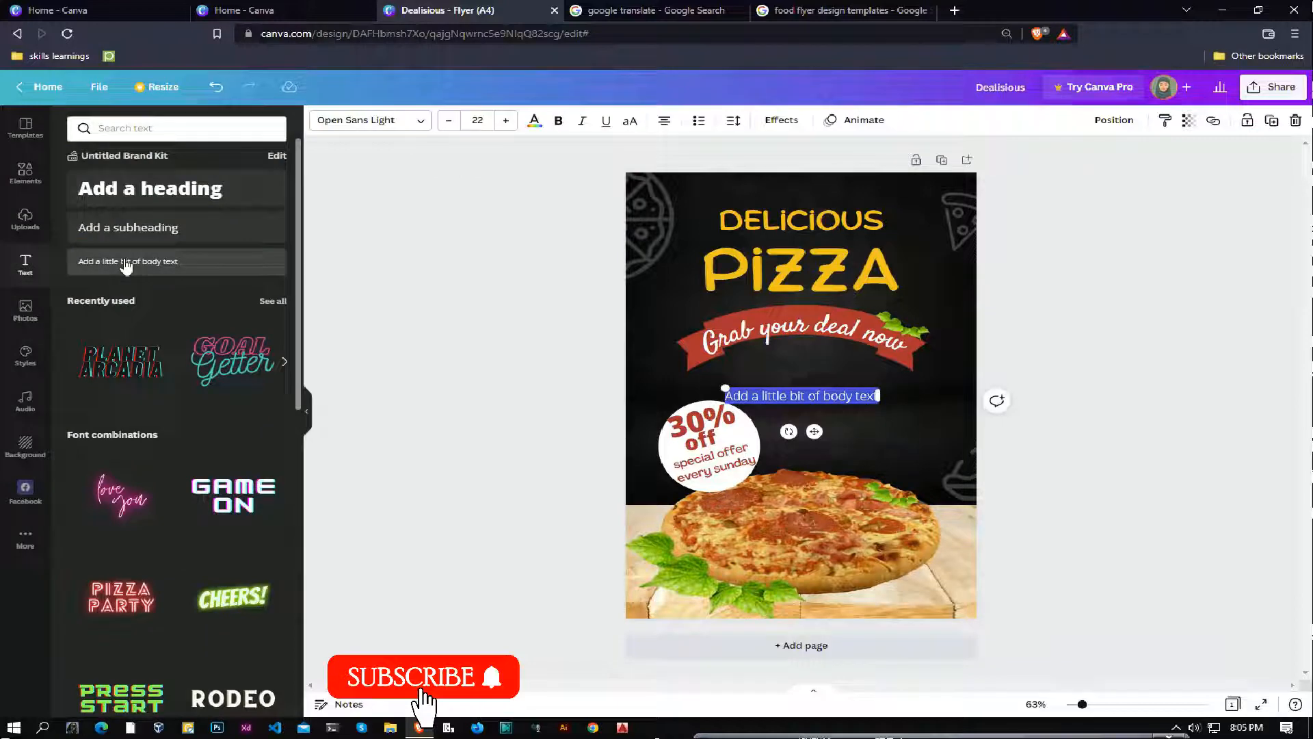
text(Fre)
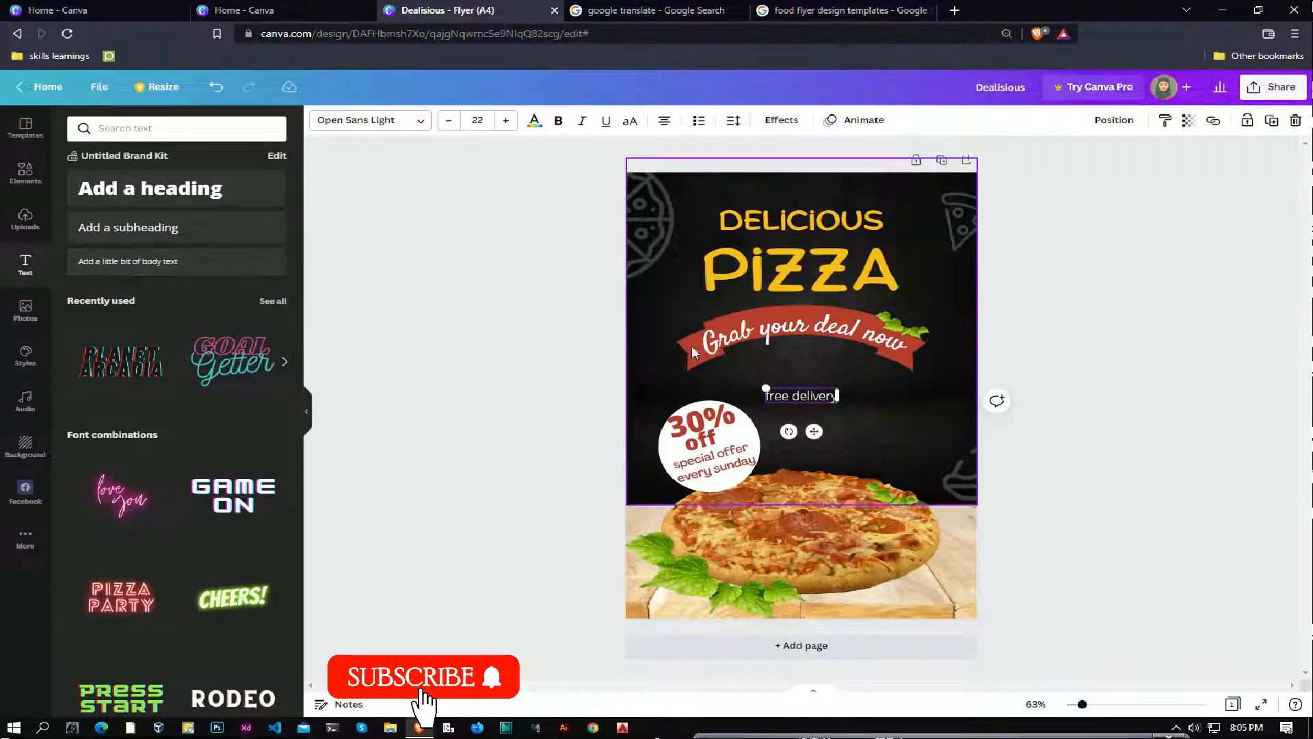
click(414, 121)
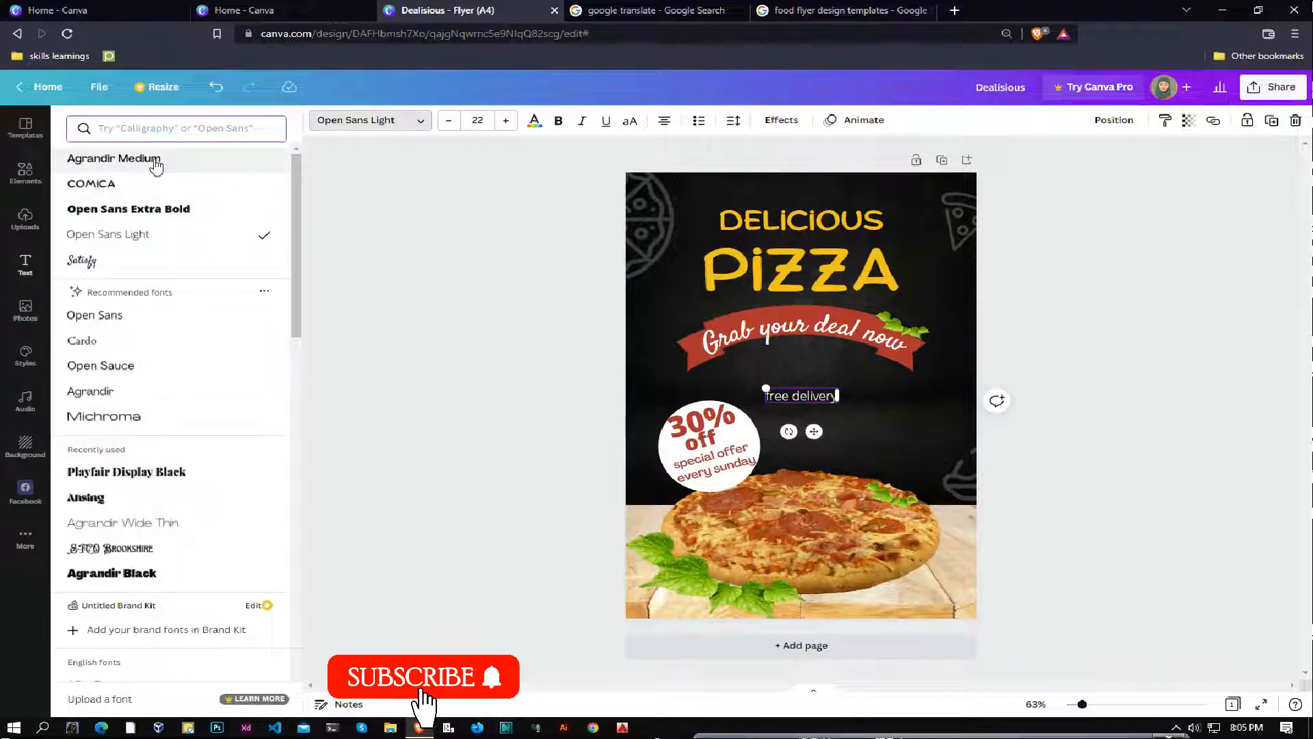
click(164, 159)
click(469, 121)
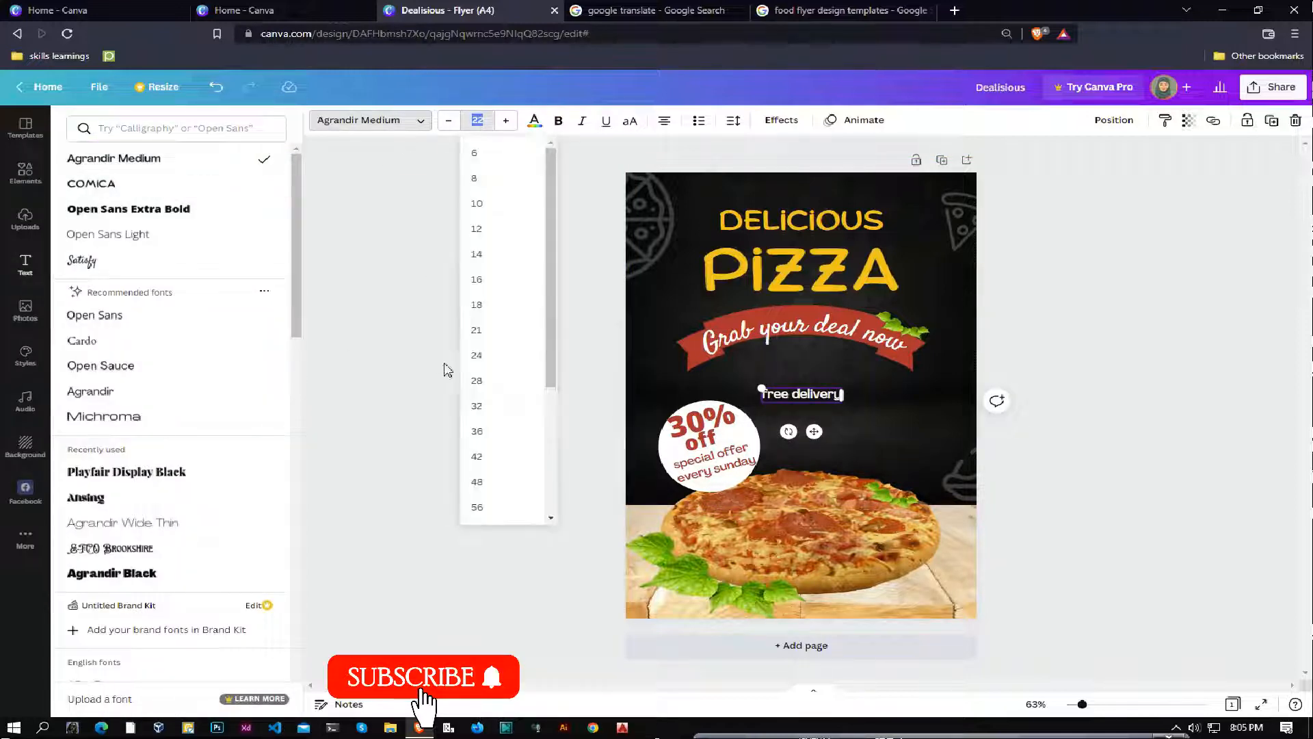
click(478, 482)
click(477, 121)
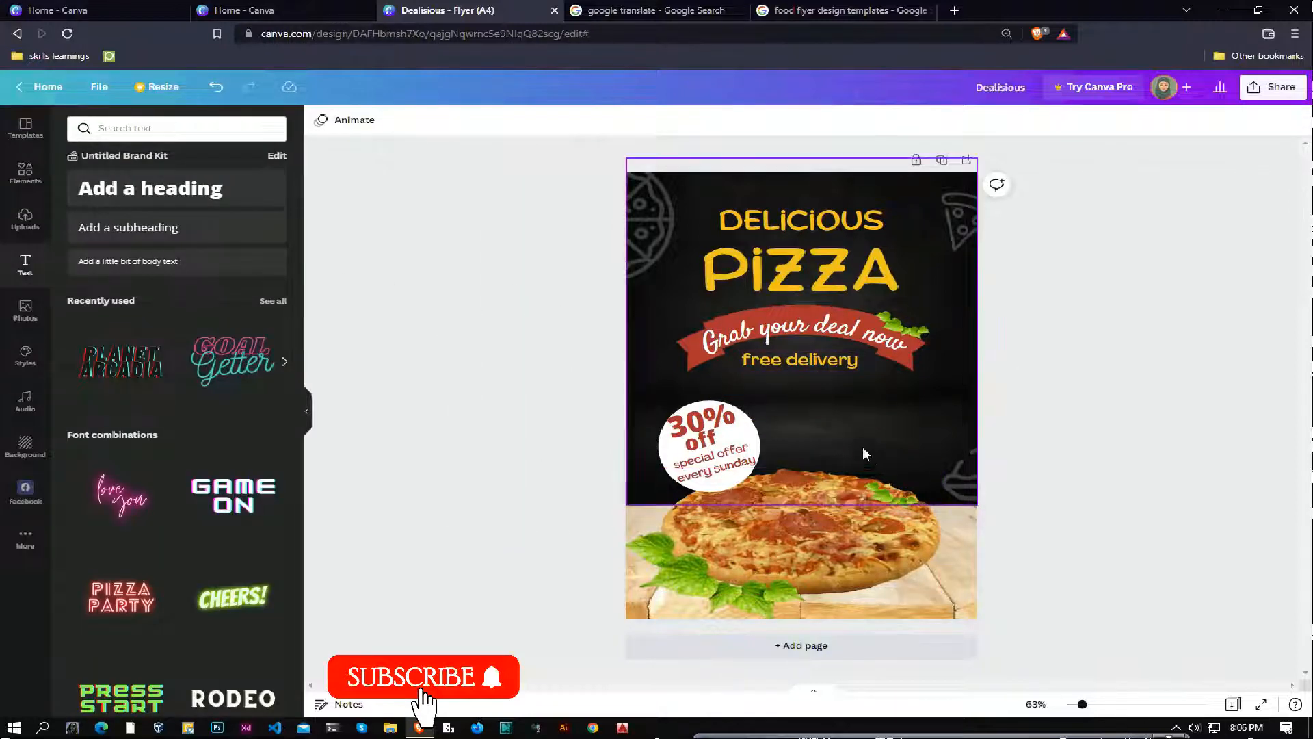
- Add a new body text line reading "get in touch with us"
click(102, 261)
text(get)
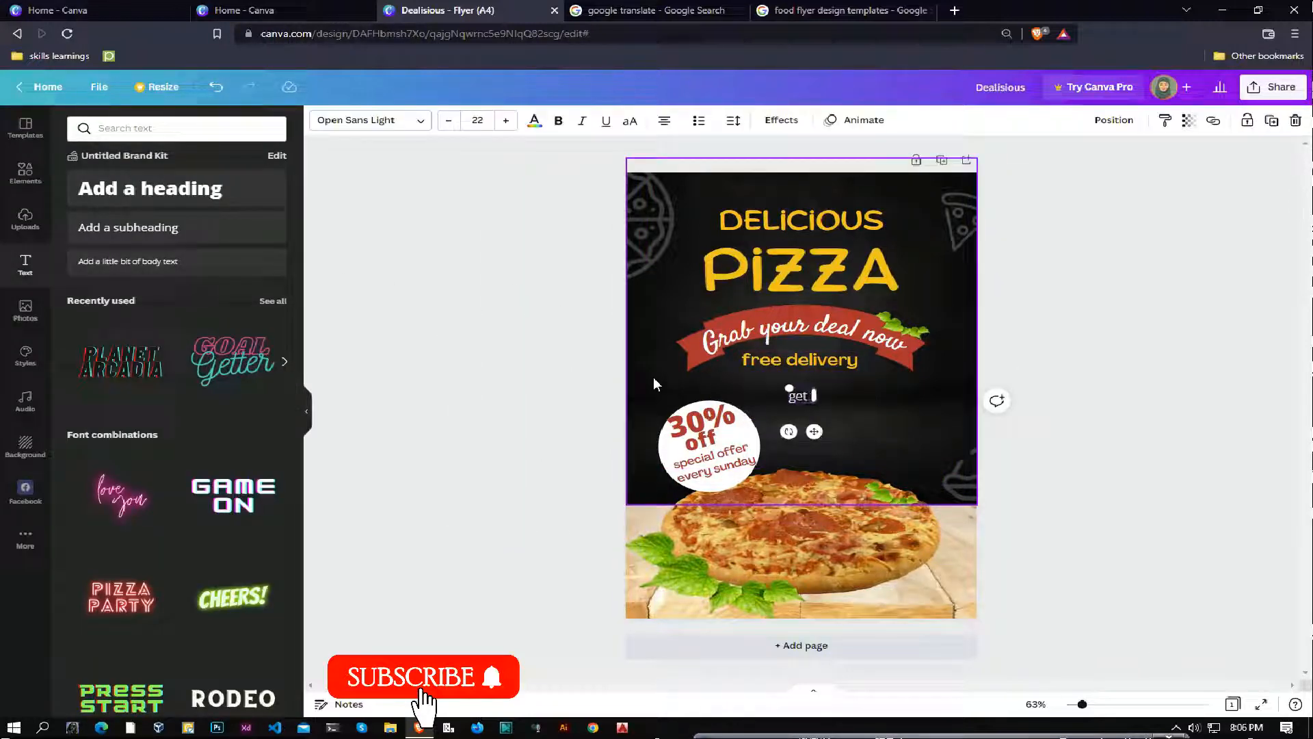
text( in touc)
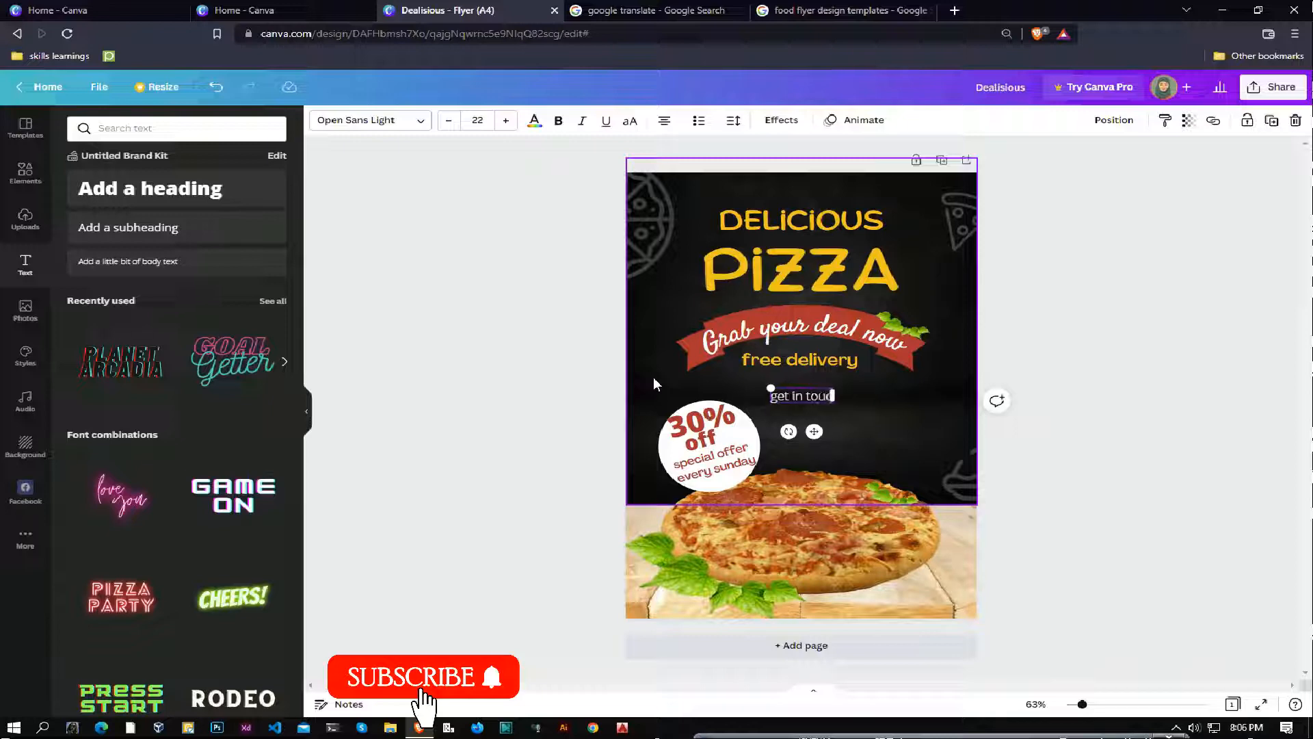
text(h with us)
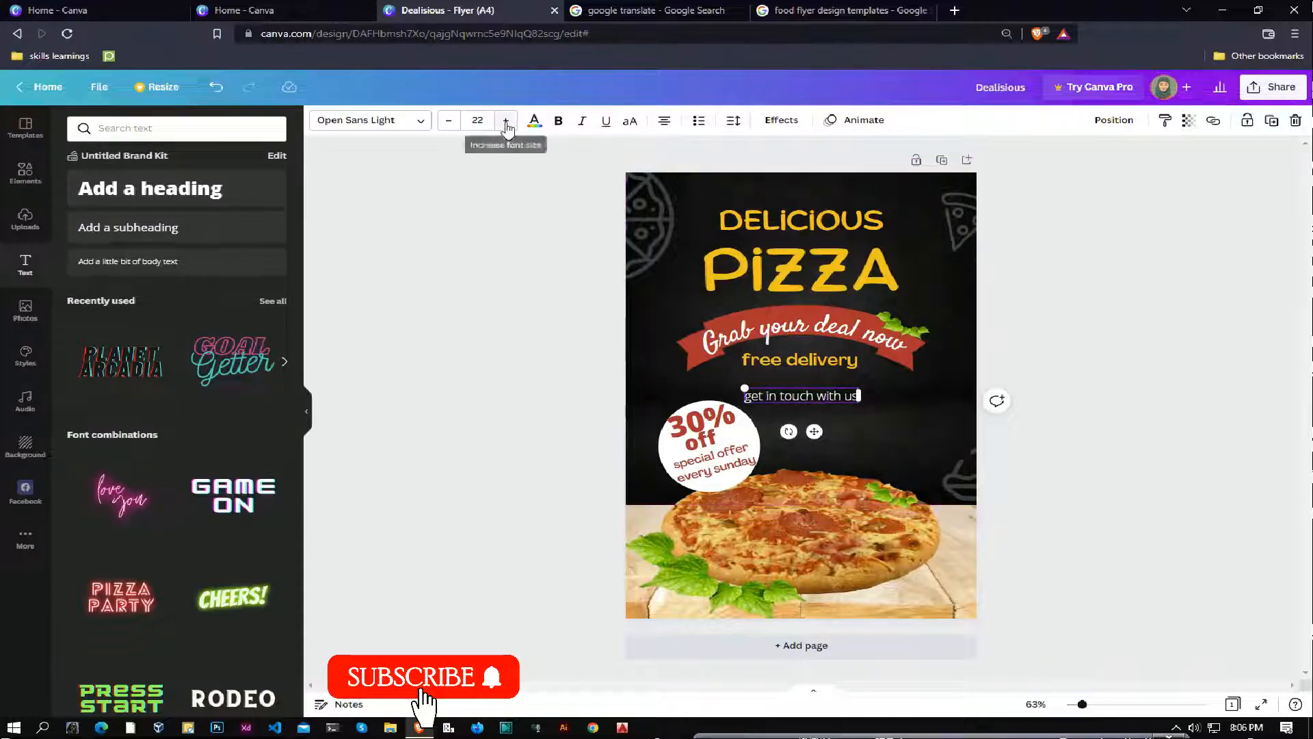
- Colour the "get in touch with us" text black, move it to the flyer's bottom-right corner and set it in Open Sans Extra Bold
click(534, 120)
click(120, 389)
drag(814, 431, 918, 635)
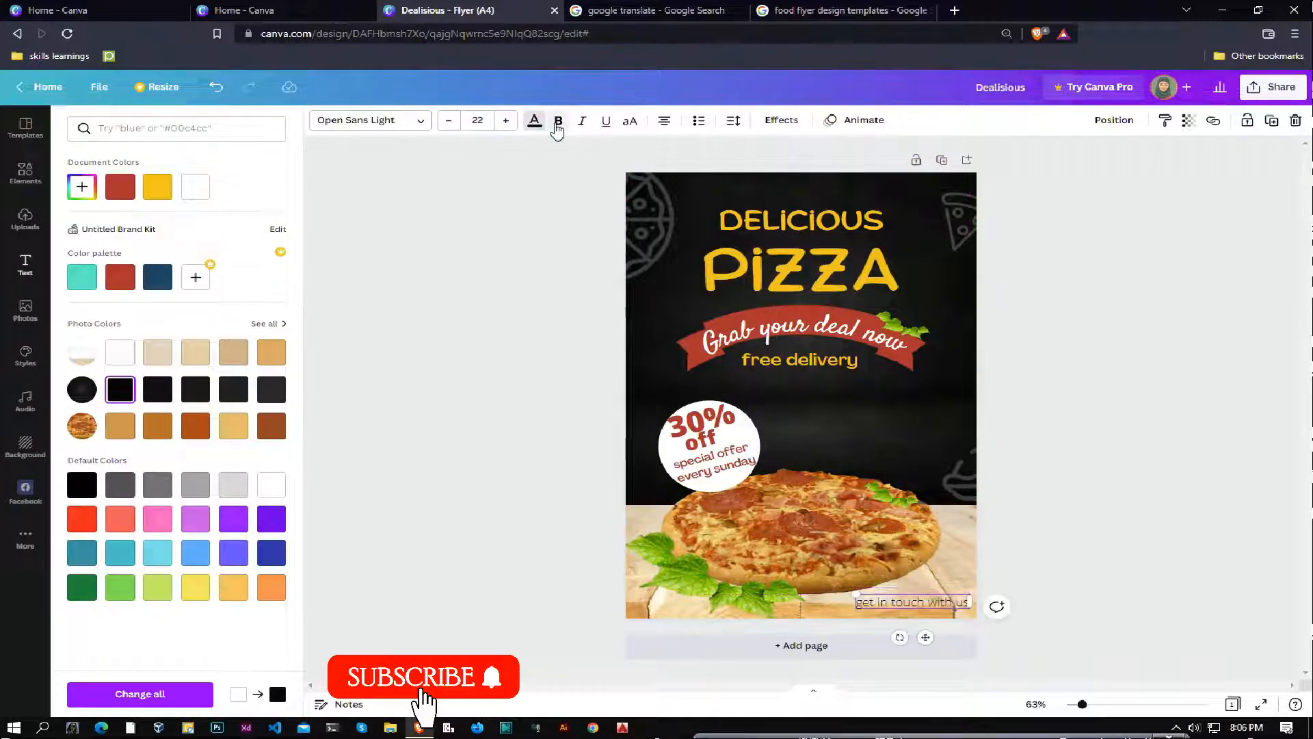
click(417, 121)
click(185, 209)
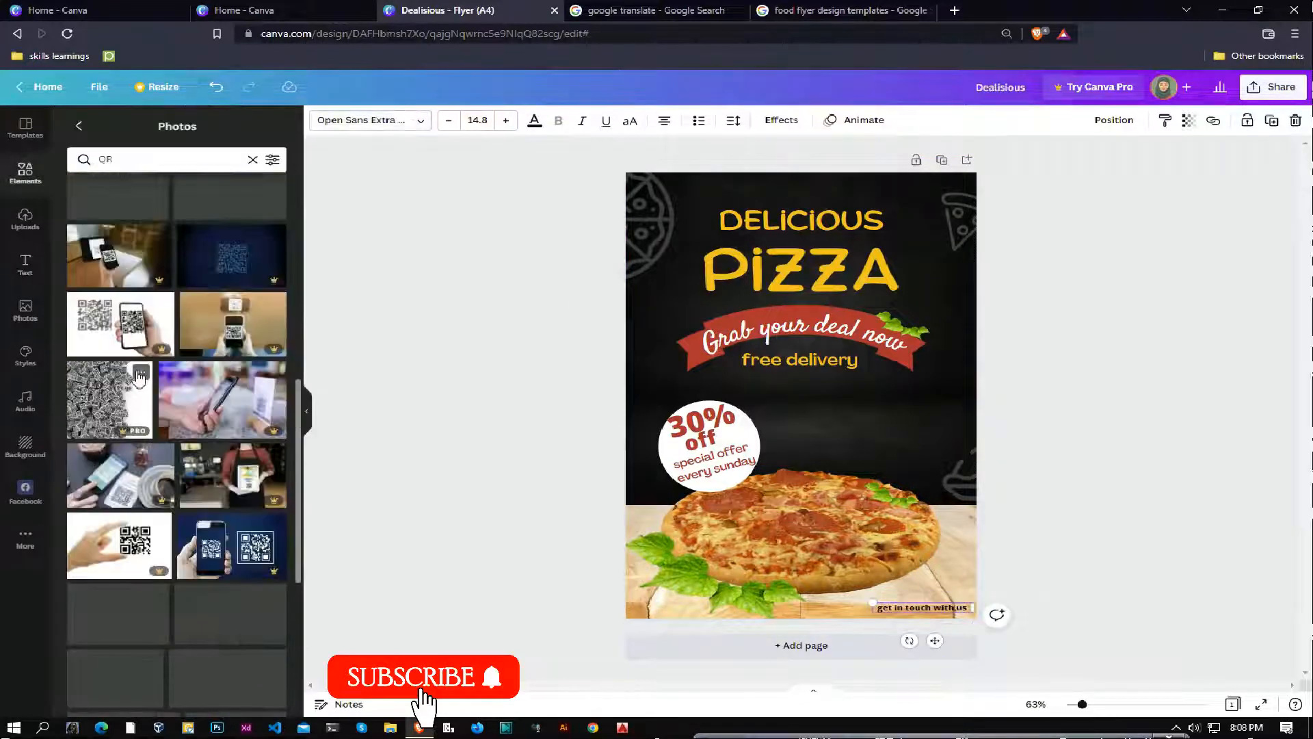
- Add the photo of a phone showing a QR code, crop it to the code and place it above "get in touch with us"
scroll(137, 370, down, 10)
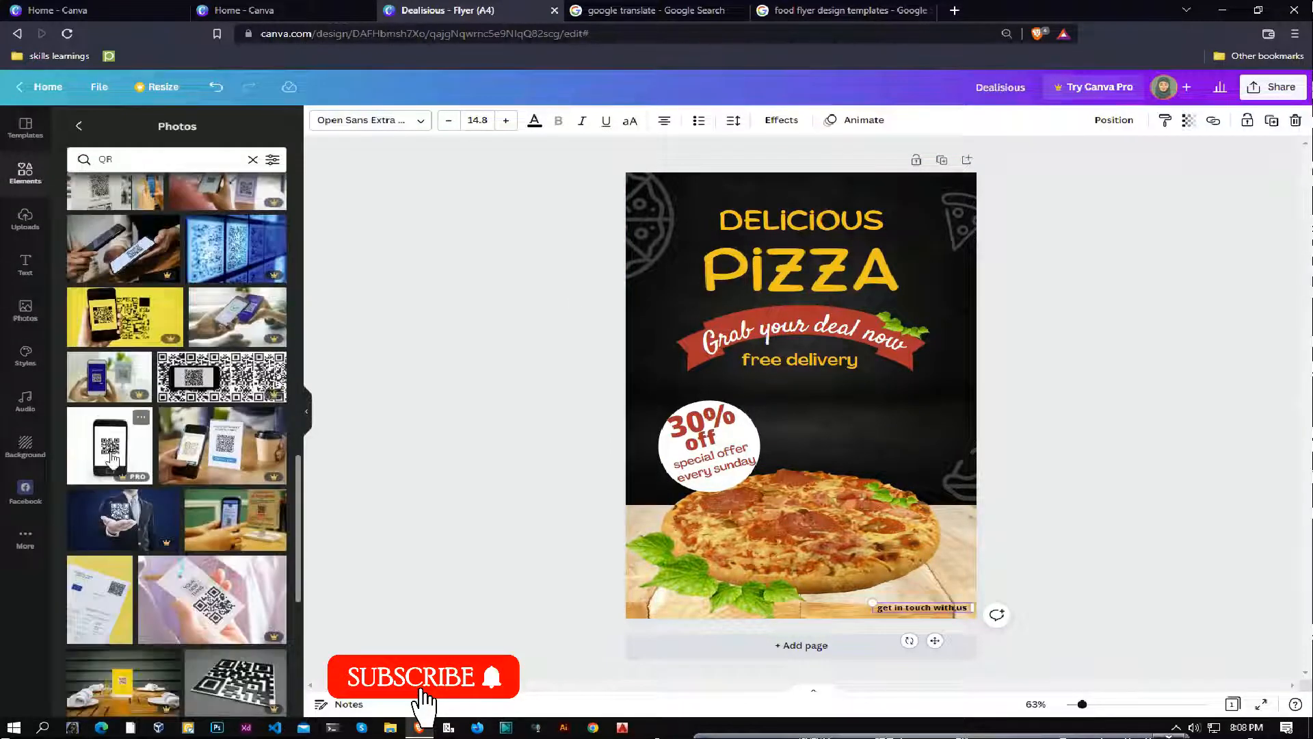
click(111, 458)
drag(670, 397, 781, 396)
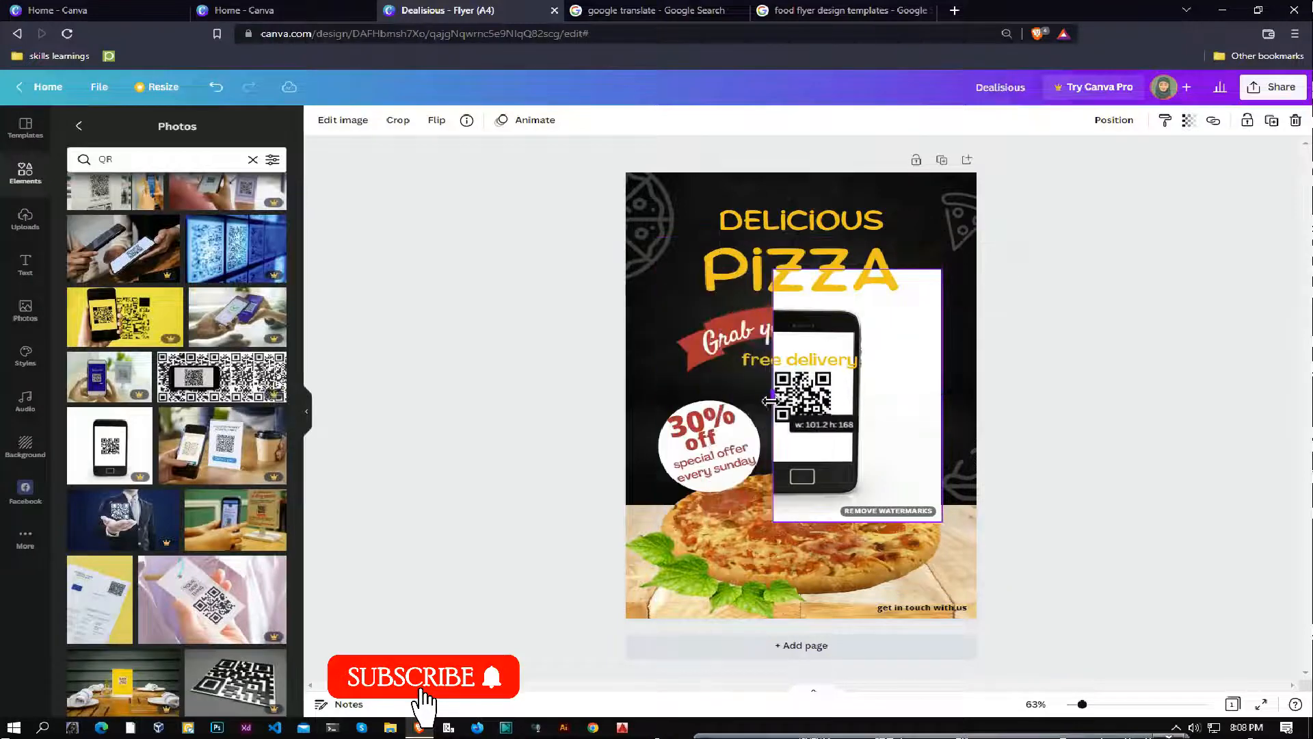
drag(856, 523, 871, 426)
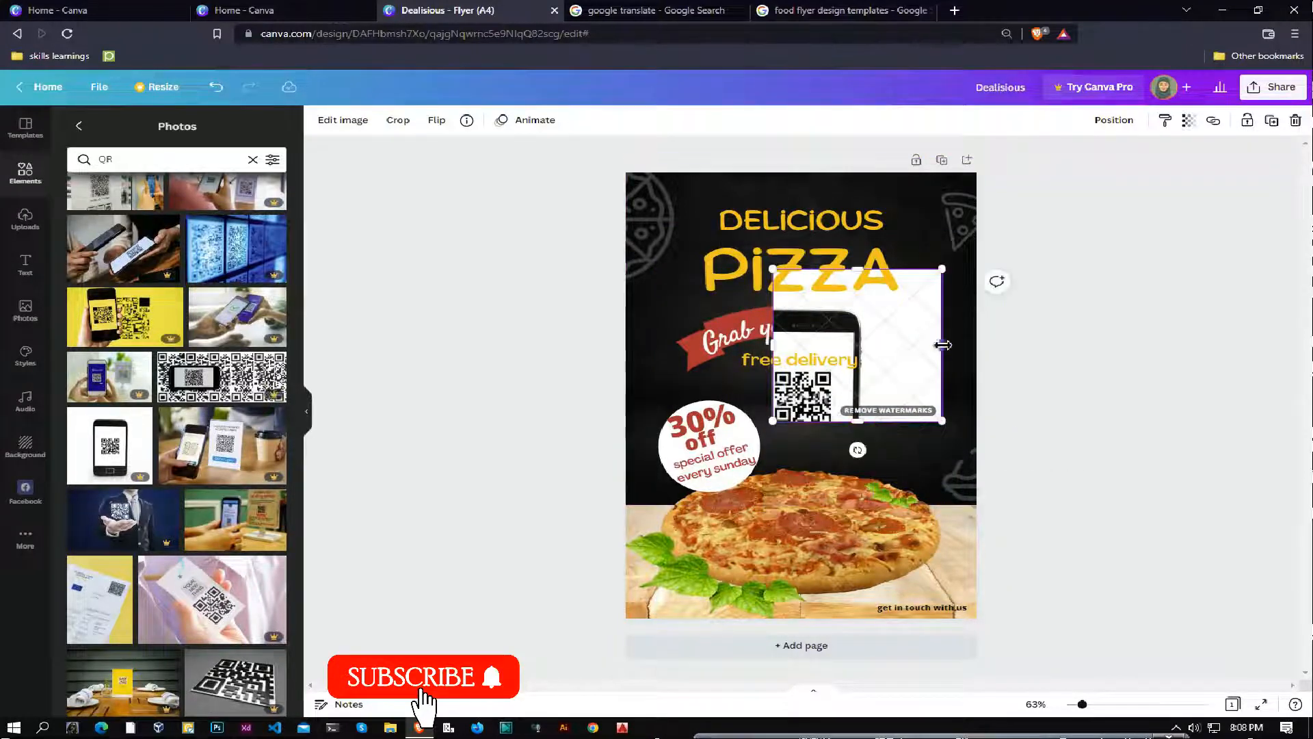
drag(941, 344, 833, 344)
drag(778, 268, 935, 577)
click(1148, 538)
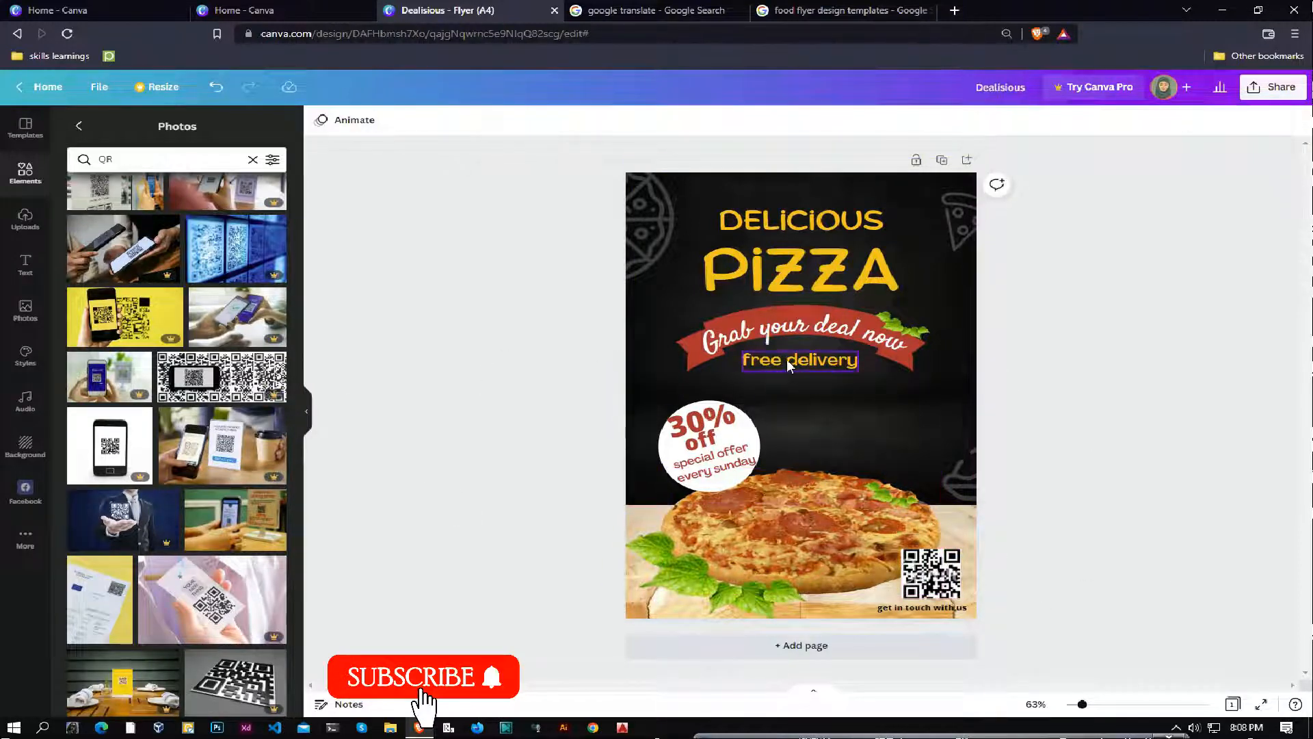
- Move the "free delivery" text slightly lower beneath the ribbon
drag(787, 359, 786, 370)
click(1039, 458)
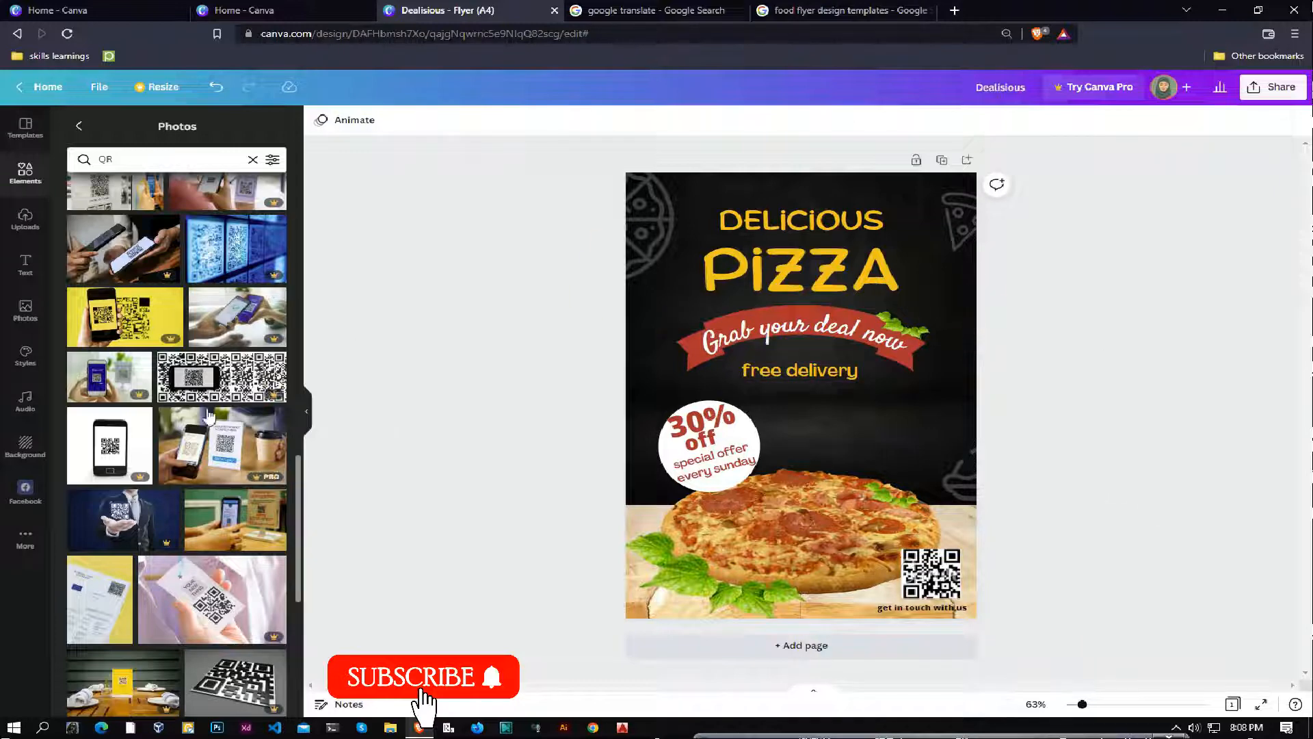
- Add a small red circle at the pizza's upper-right edge and a bold subheading reading "5$"
click(253, 159)
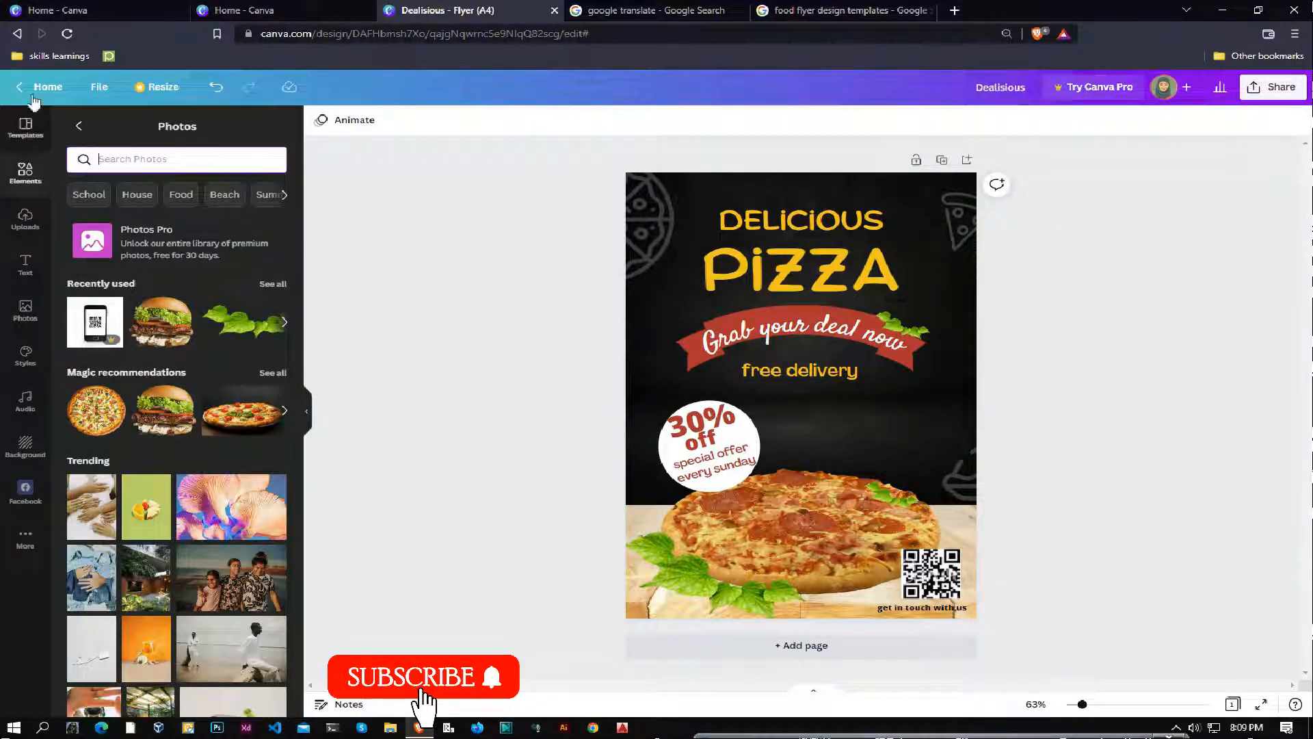
click(25, 172)
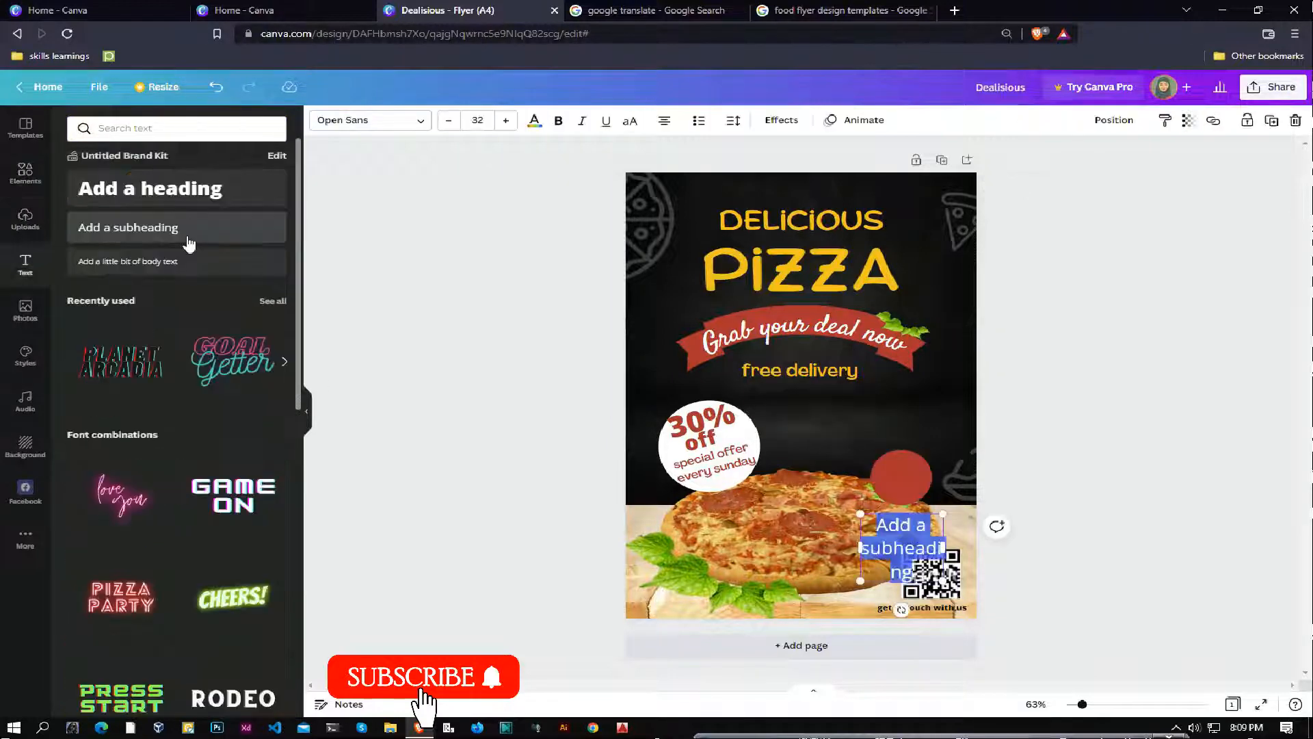
text(5$)
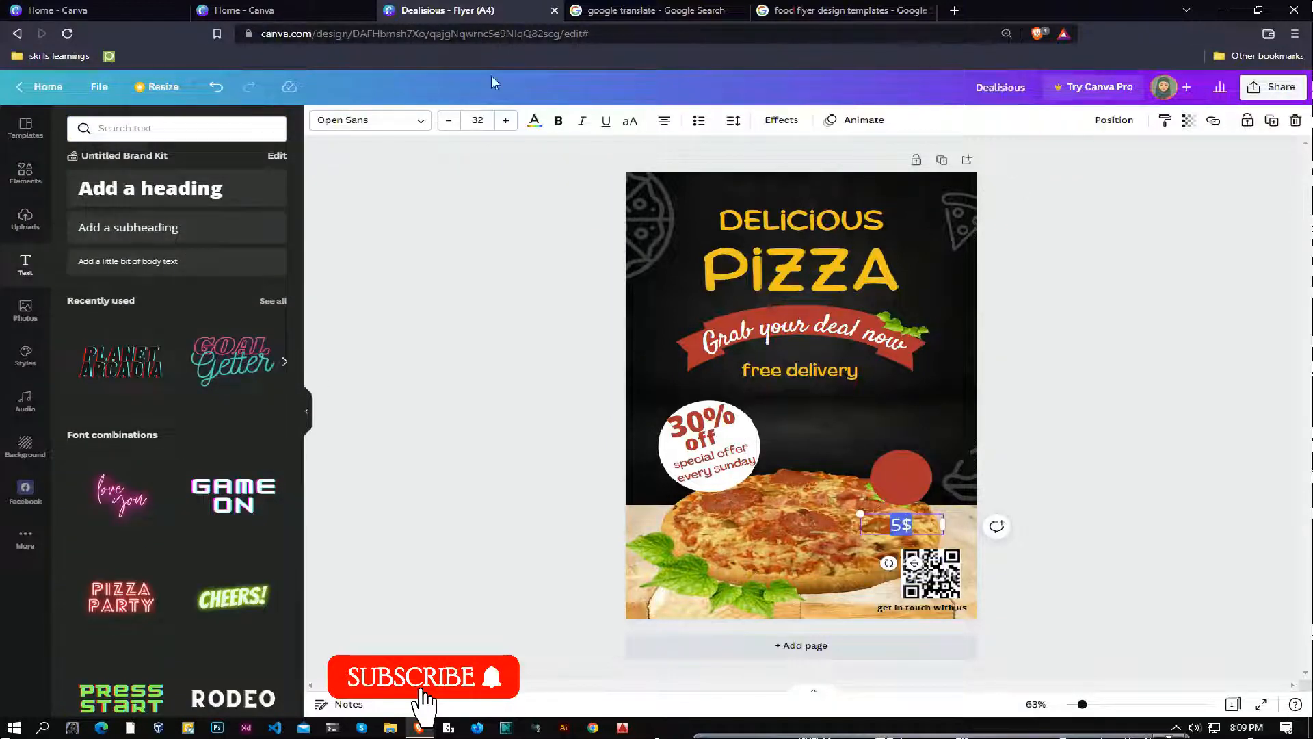
click(558, 120)
- Enlarge the "5$" text, tilt it clockwise inside the red circle and colour it yellow
drag(860, 512, 802, 500)
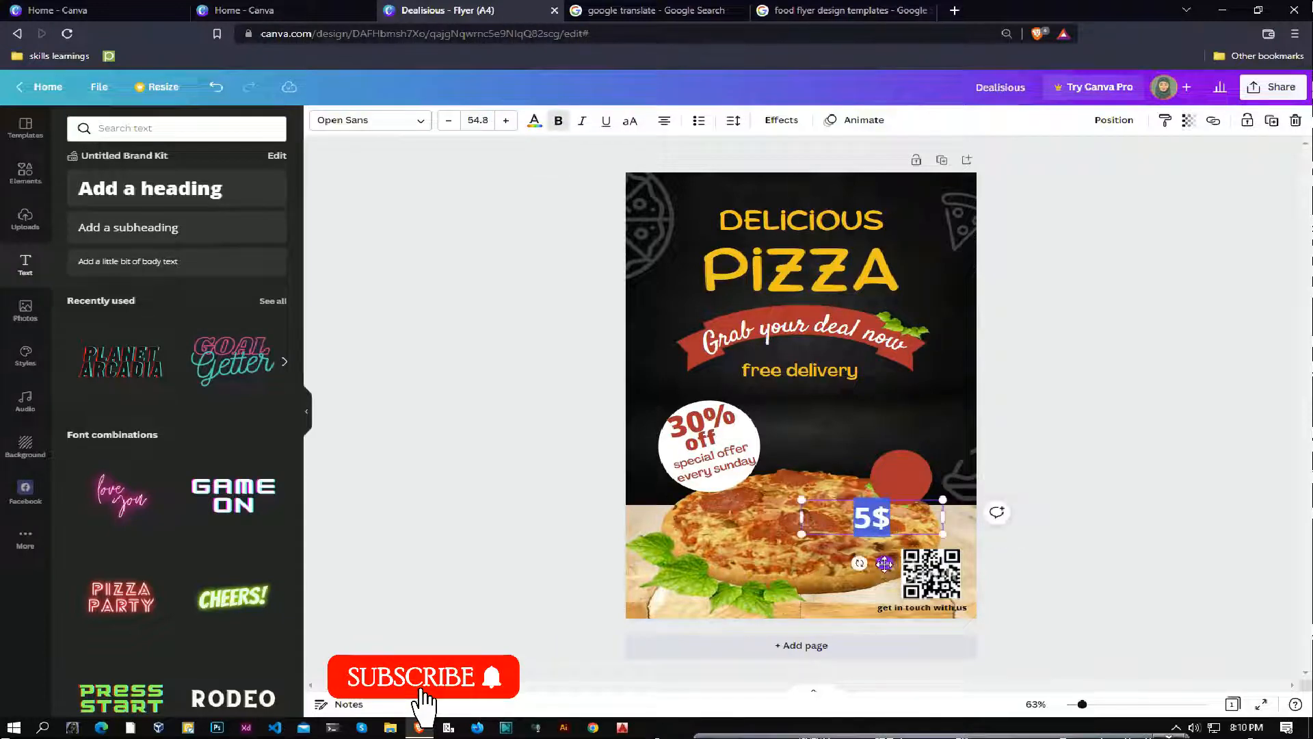
drag(884, 564, 864, 513)
click(905, 486)
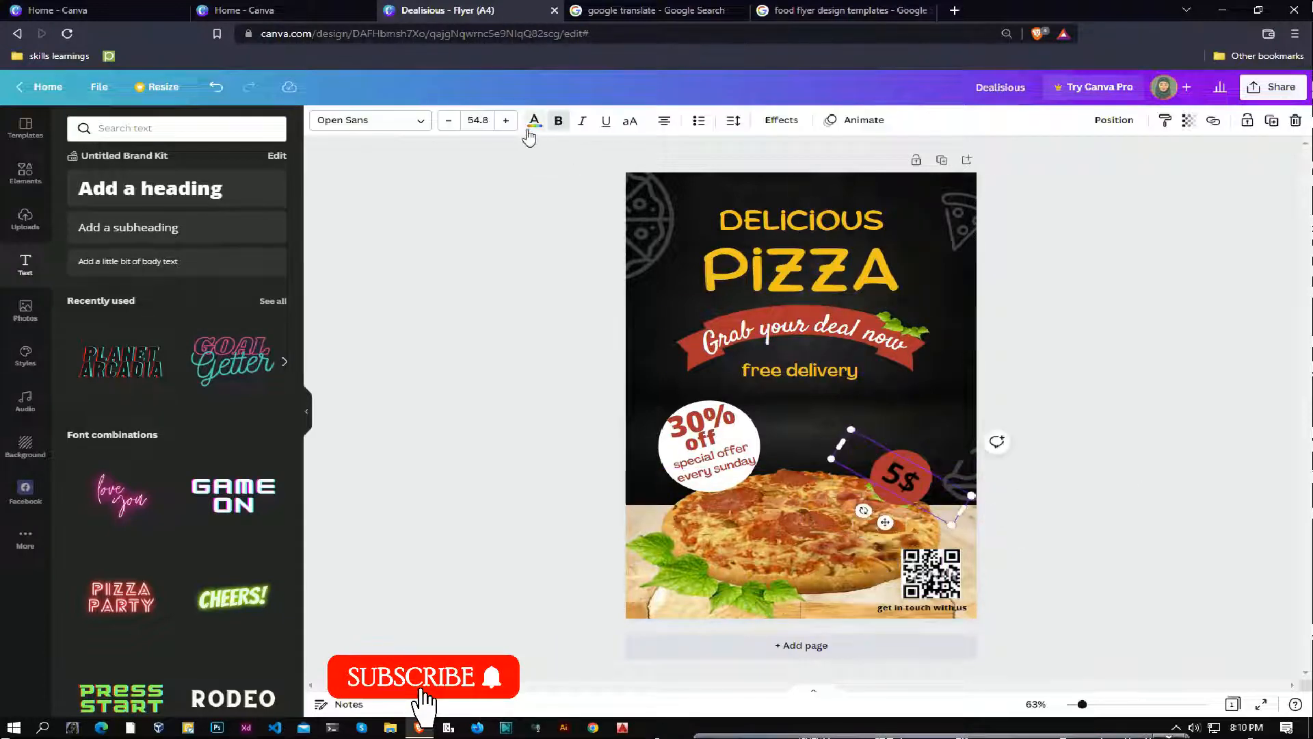
click(534, 121)
click(240, 192)
click(463, 252)
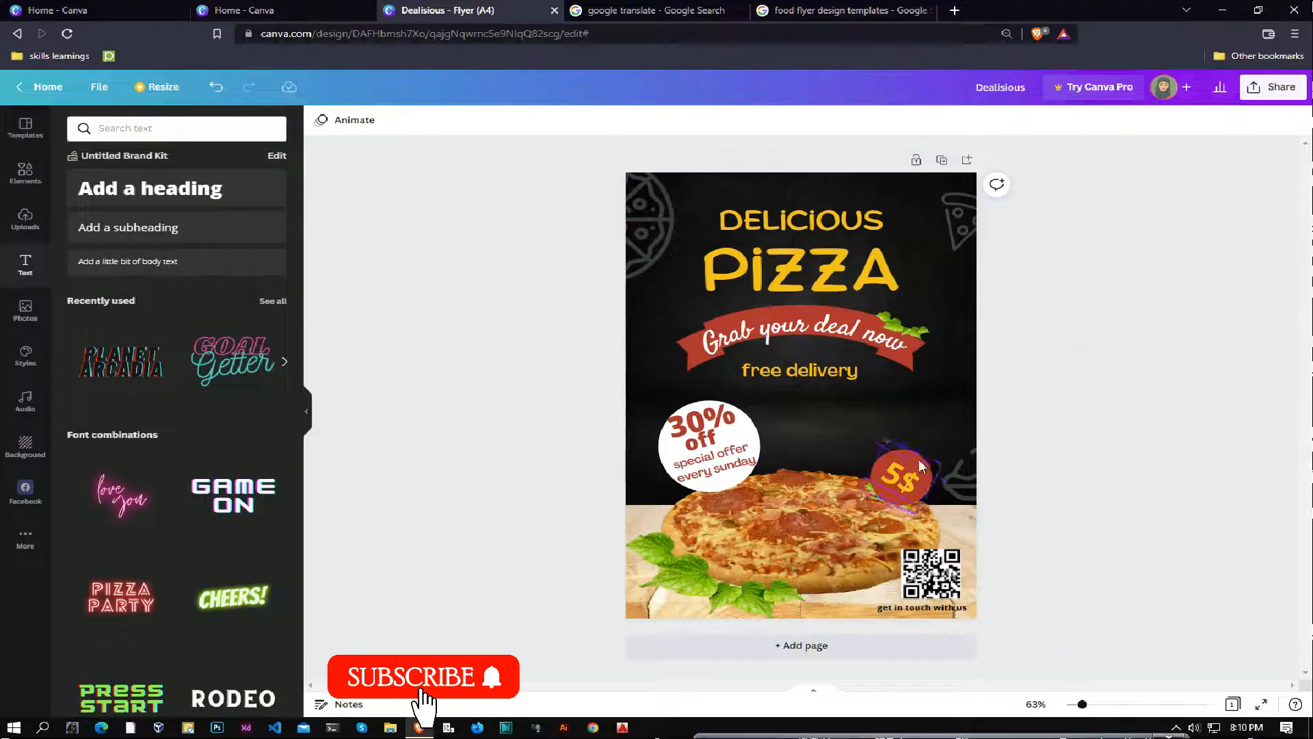
- Give the red price circle a thin solid yellow border
click(918, 459)
click(417, 122)
click(486, 159)
click(1067, 281)
click(418, 120)
click(240, 191)
click(439, 225)
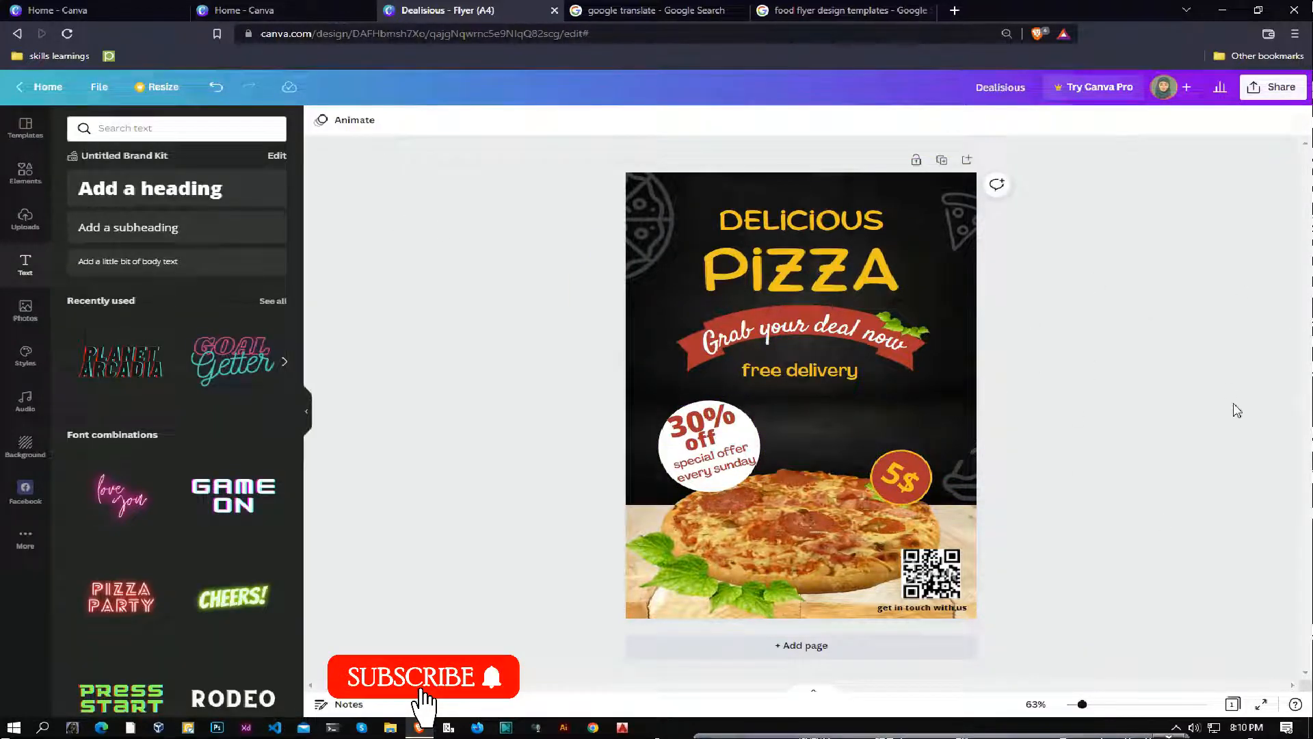
- Duplicate the "get in touch with us" text, shrink the copy and replace its wording with "Contact" and the contact phone number
drag(1086, 707, 1093, 704)
scroll(933, 533, down, 3)
scroll(928, 538, up, 3)
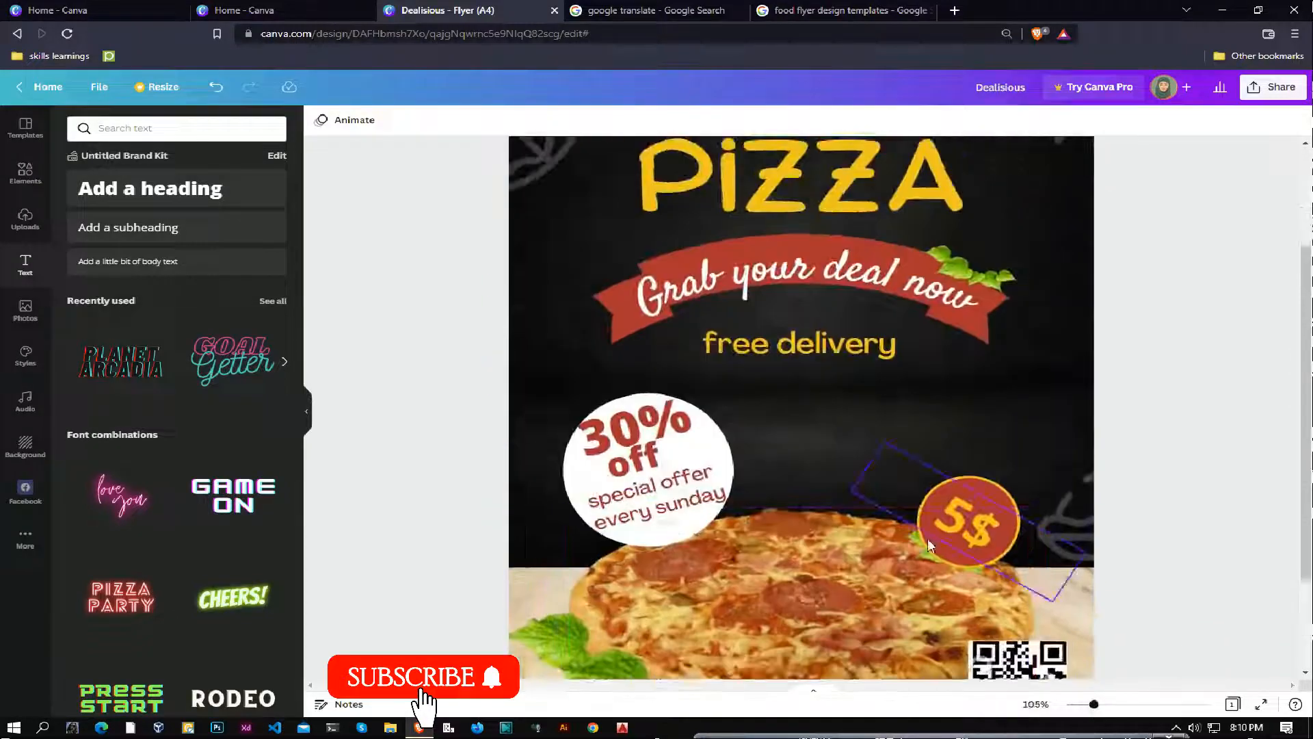
scroll(944, 581, down, 3)
scroll(947, 527, up, 3)
scroll(787, 506, down, 3)
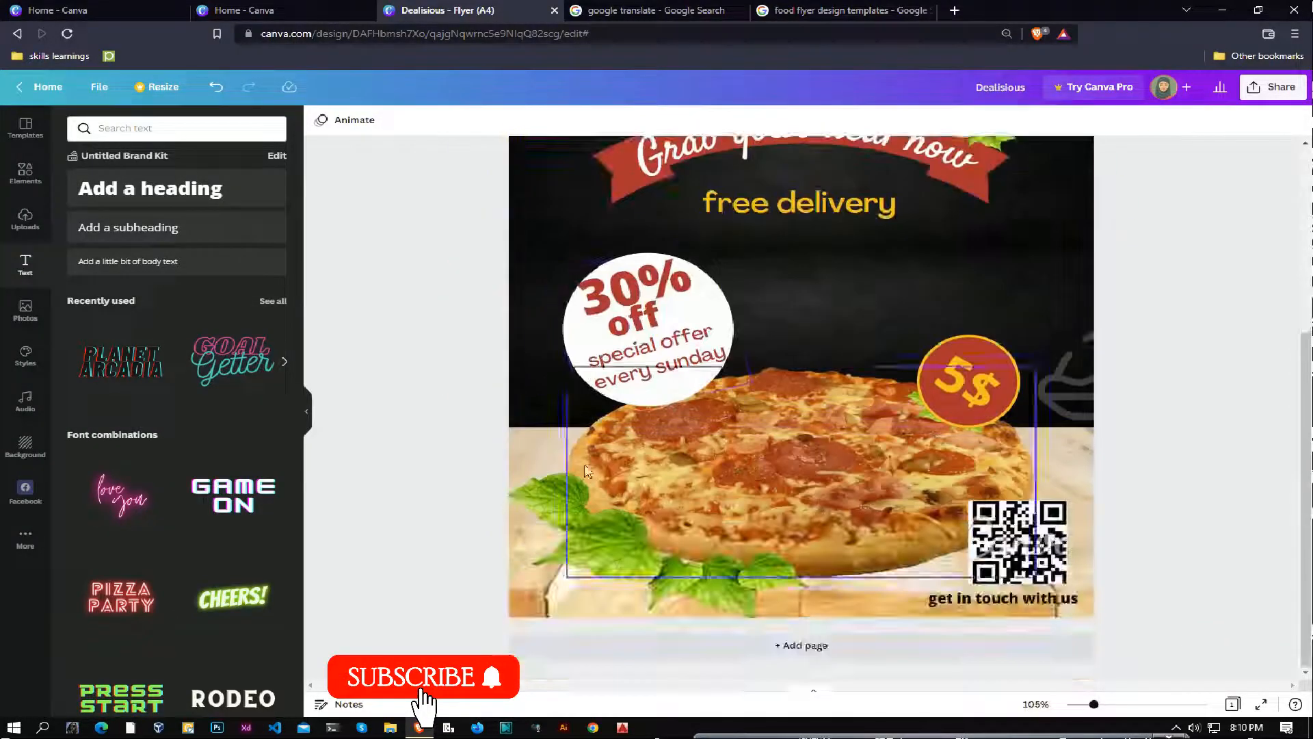
alt+drag(987, 599, 873, 600)
drag(969, 609, 927, 606)
triple_click(869, 600)
text(Con)
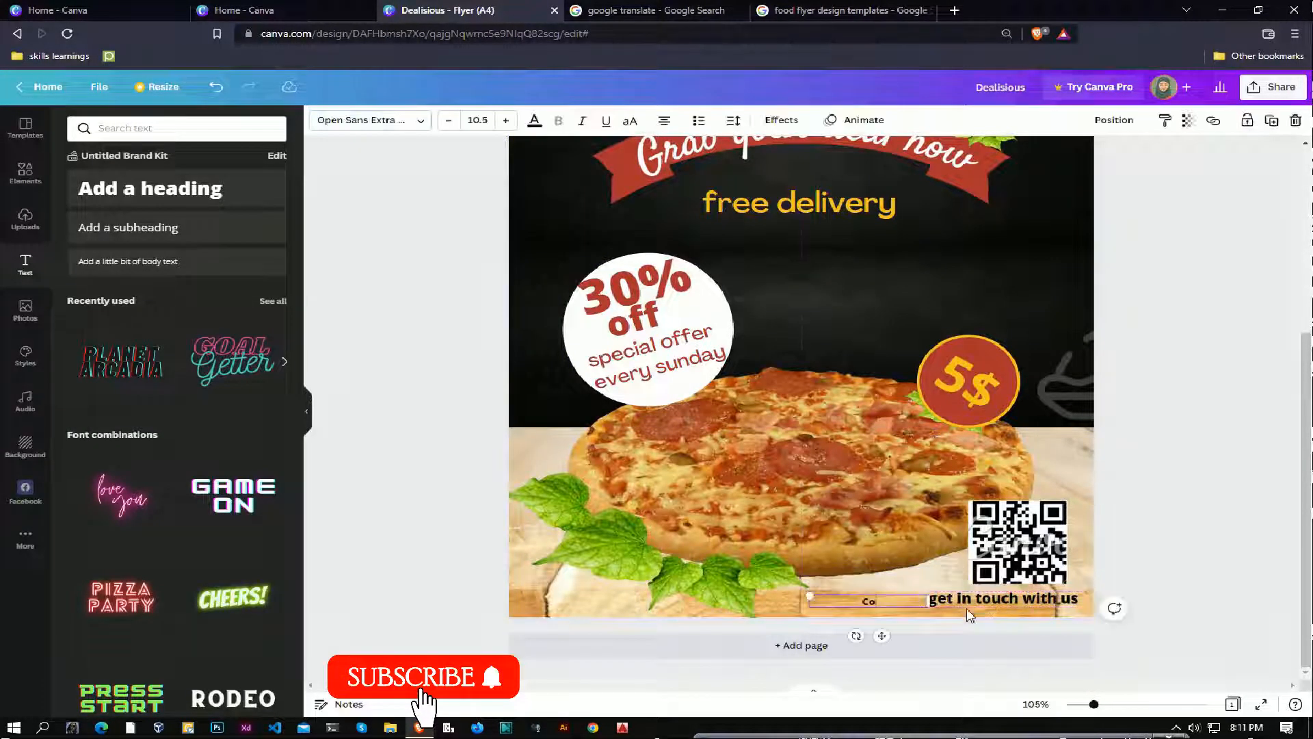
text(tact 012345678)
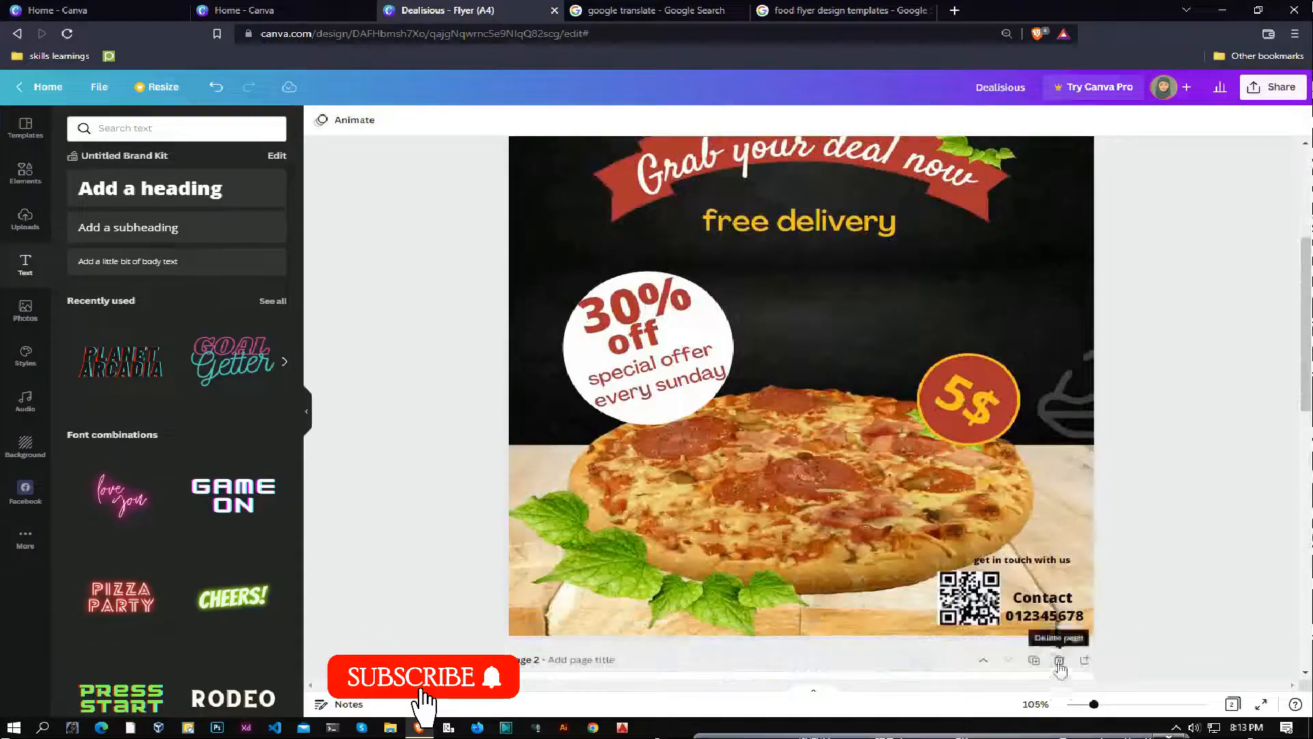
- Delete the extra second page and check the remaining flyer page from top to bottom
click(1059, 660)
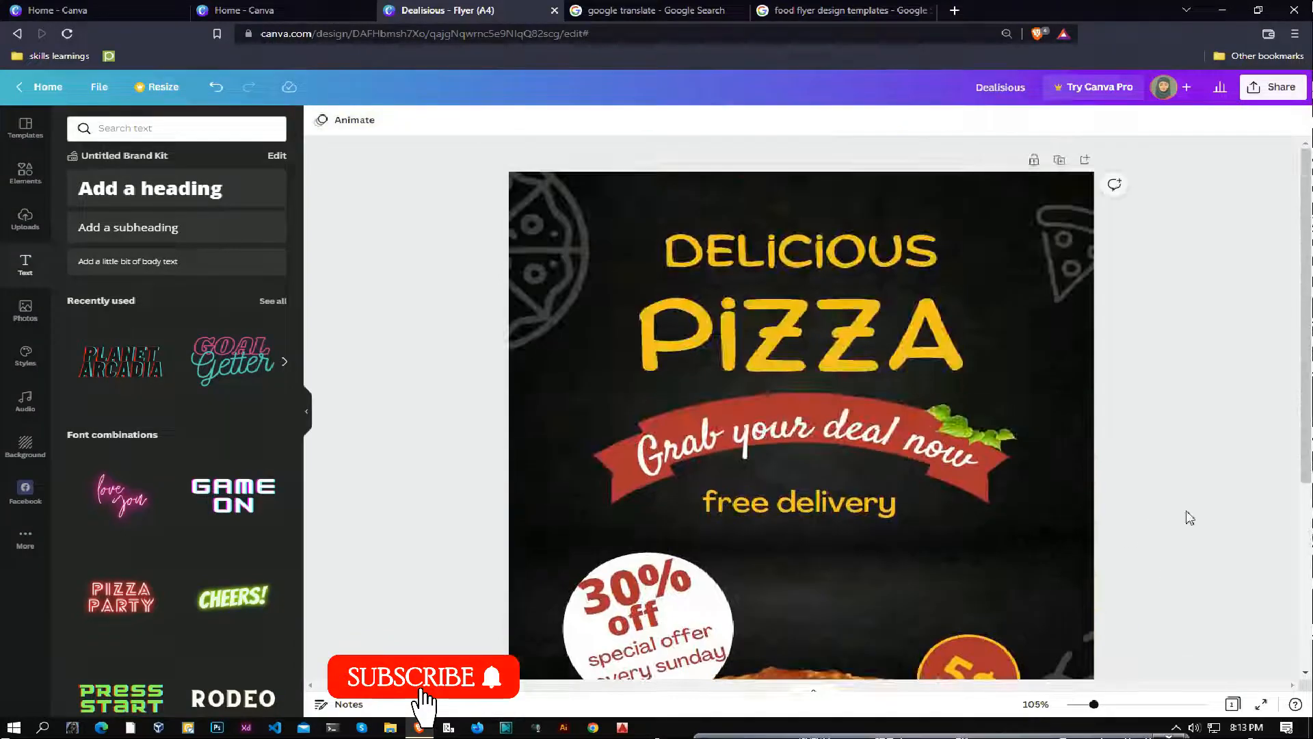
scroll(1215, 412, down, 5)
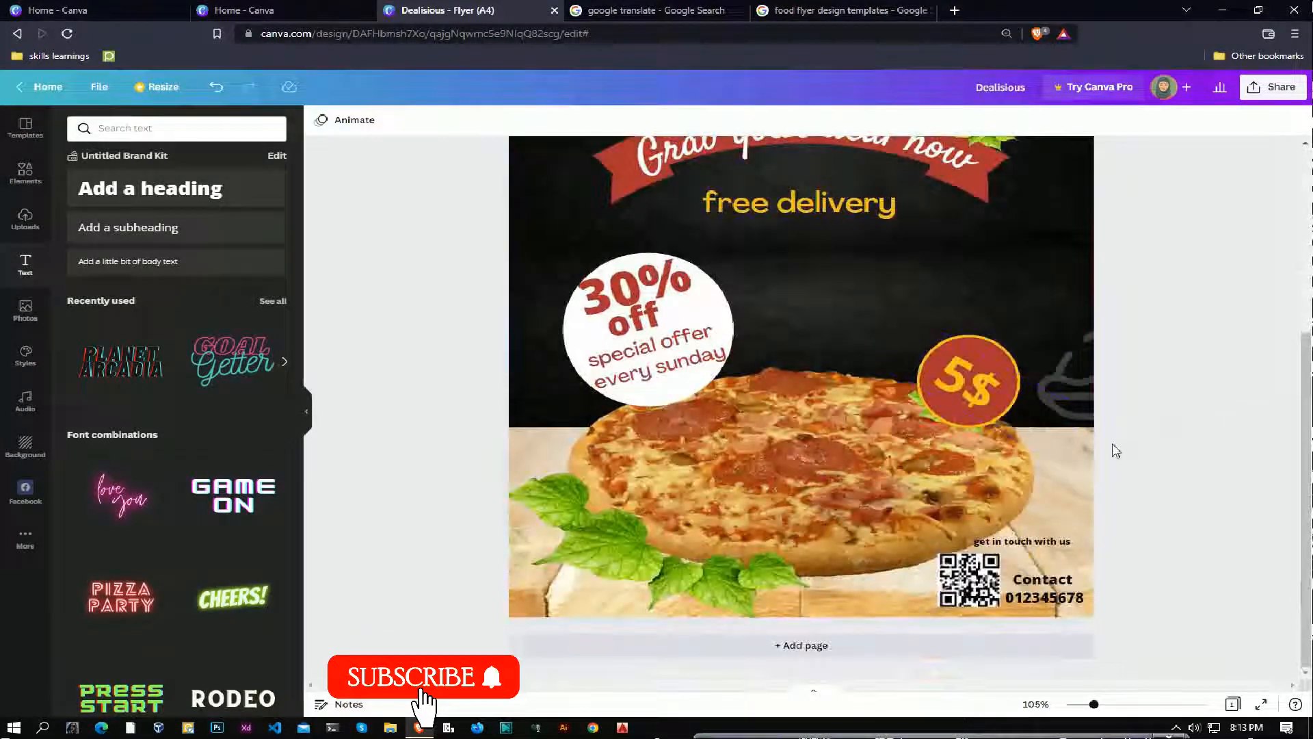
scroll(1172, 422, up, 5)
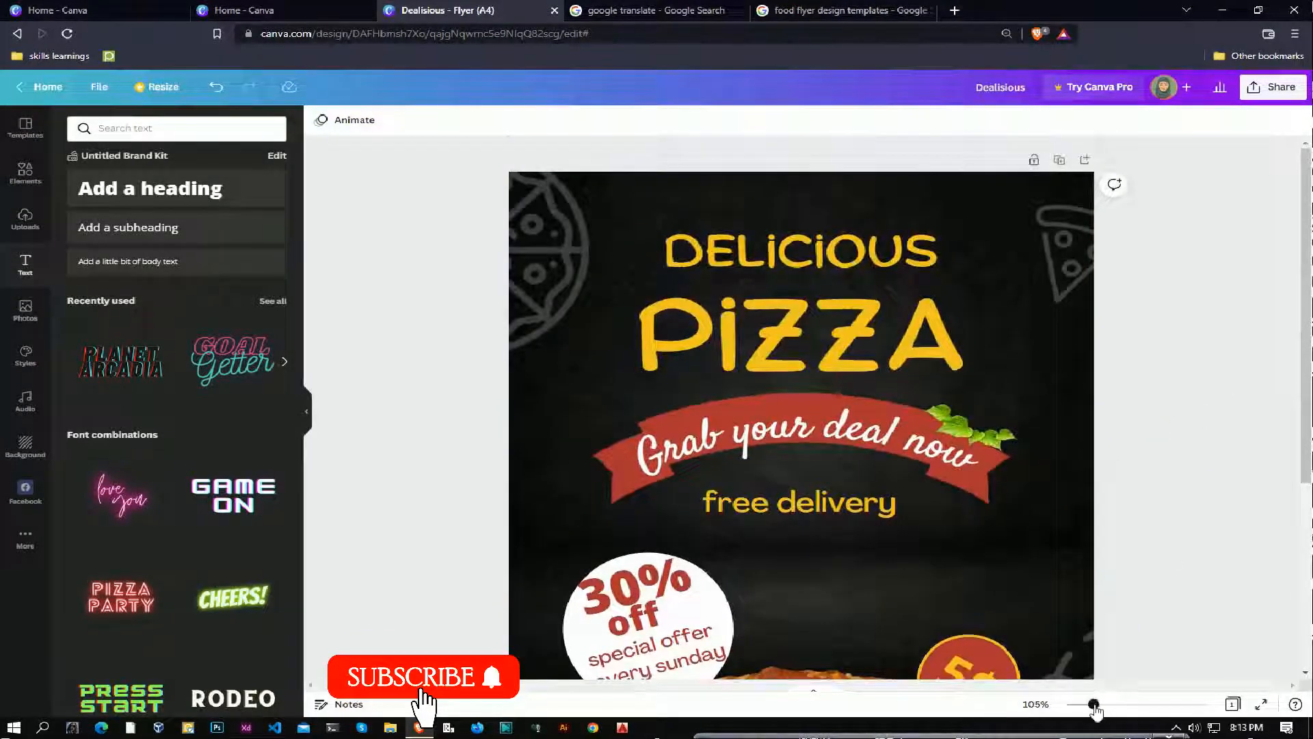
drag(1094, 708, 1085, 704)
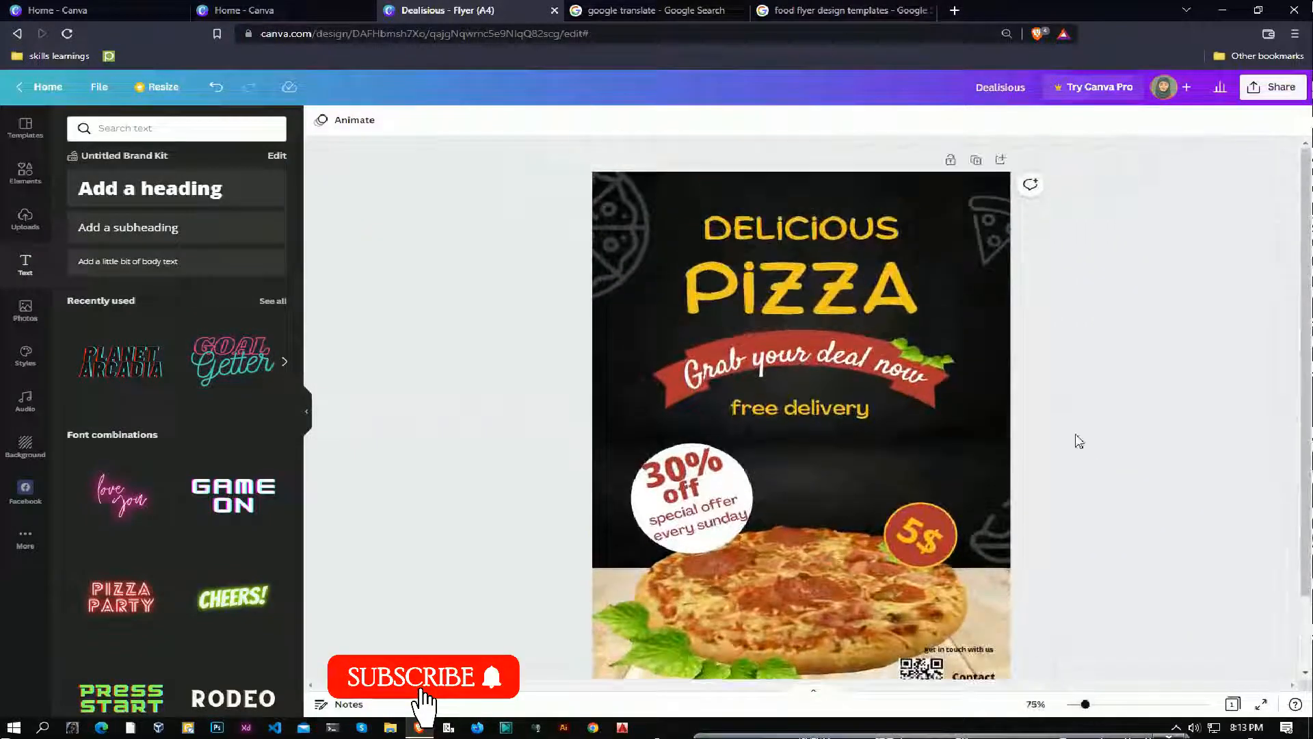